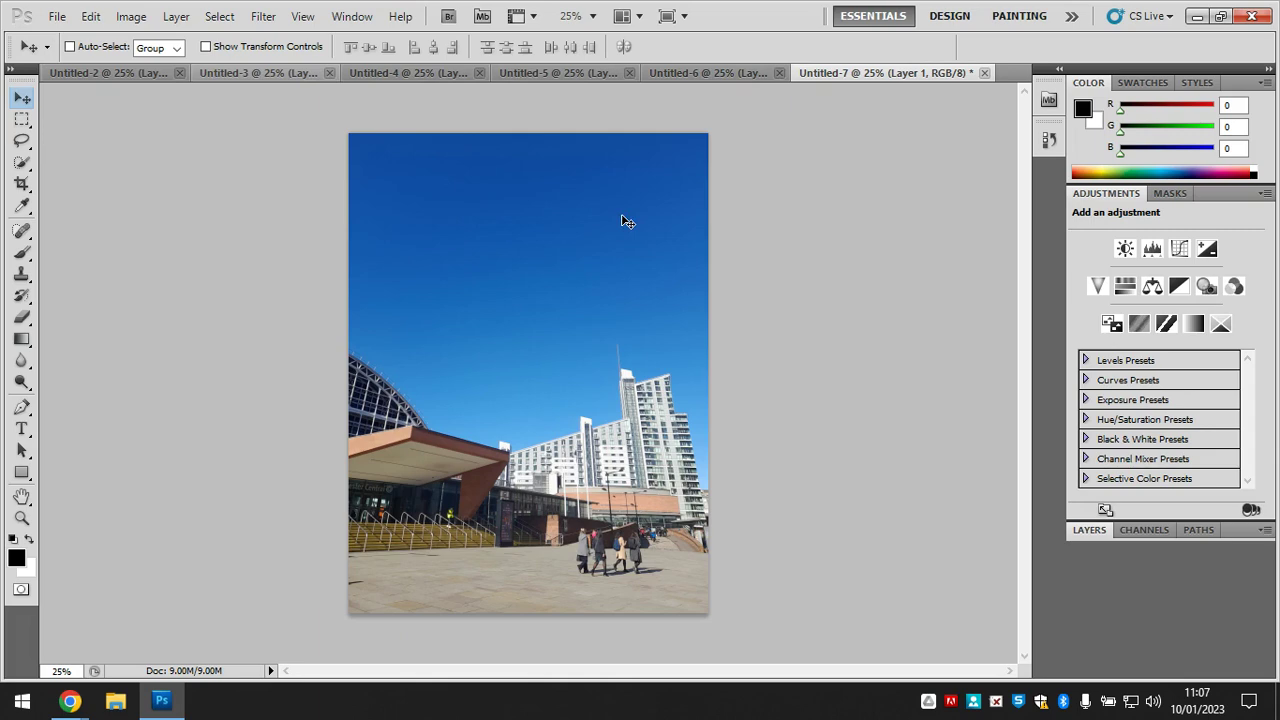
Look through the open city photos, Untitled-2 to Untitled-7
left_click(130, 74)
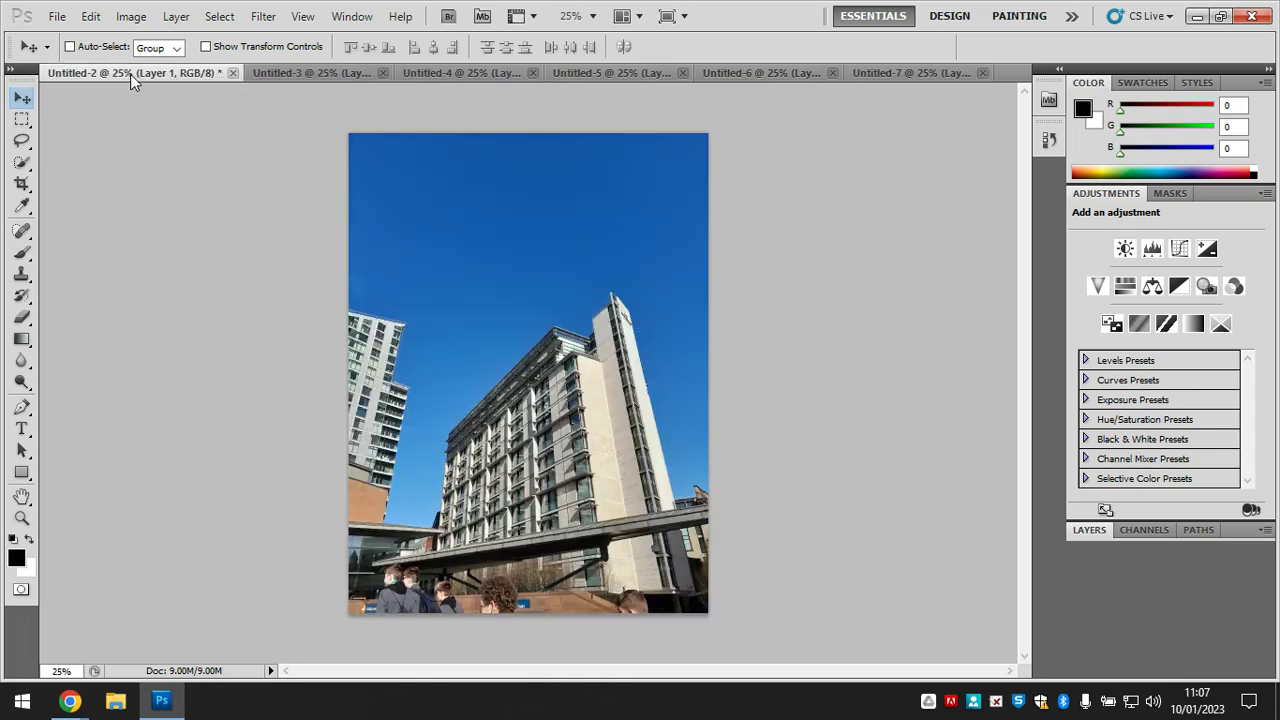
left_click(330, 74)
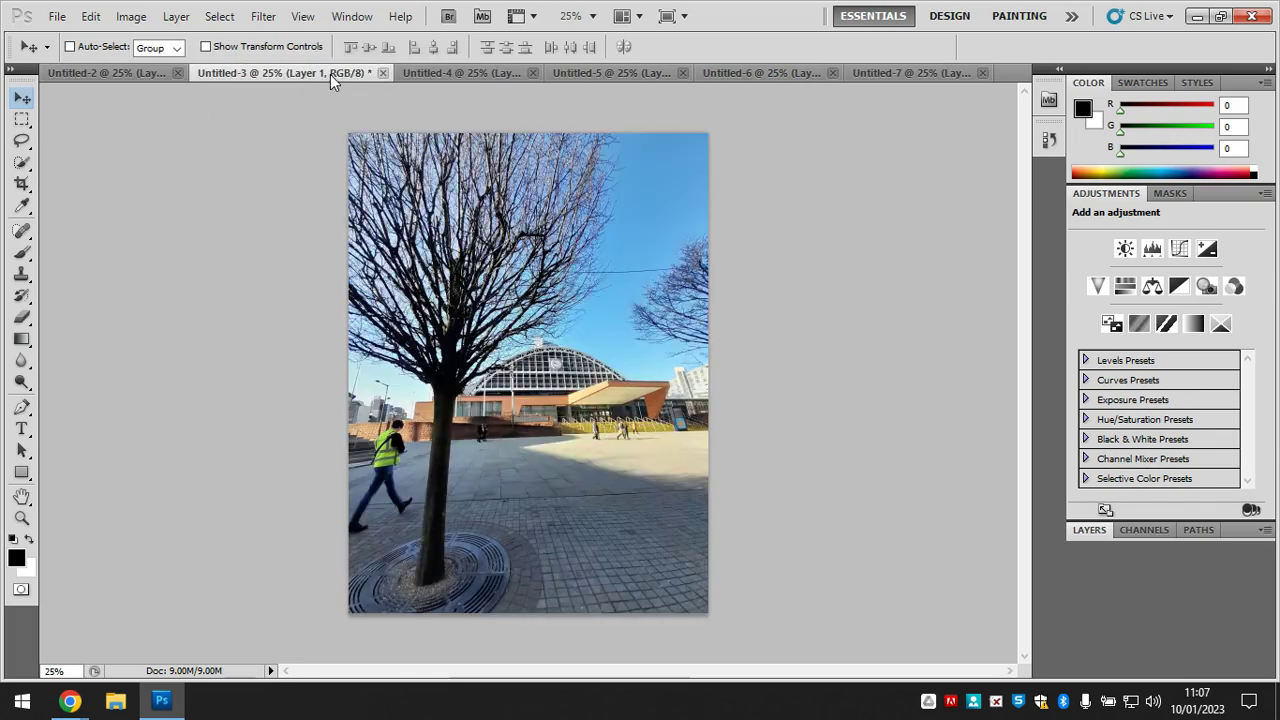
left_click(501, 72)
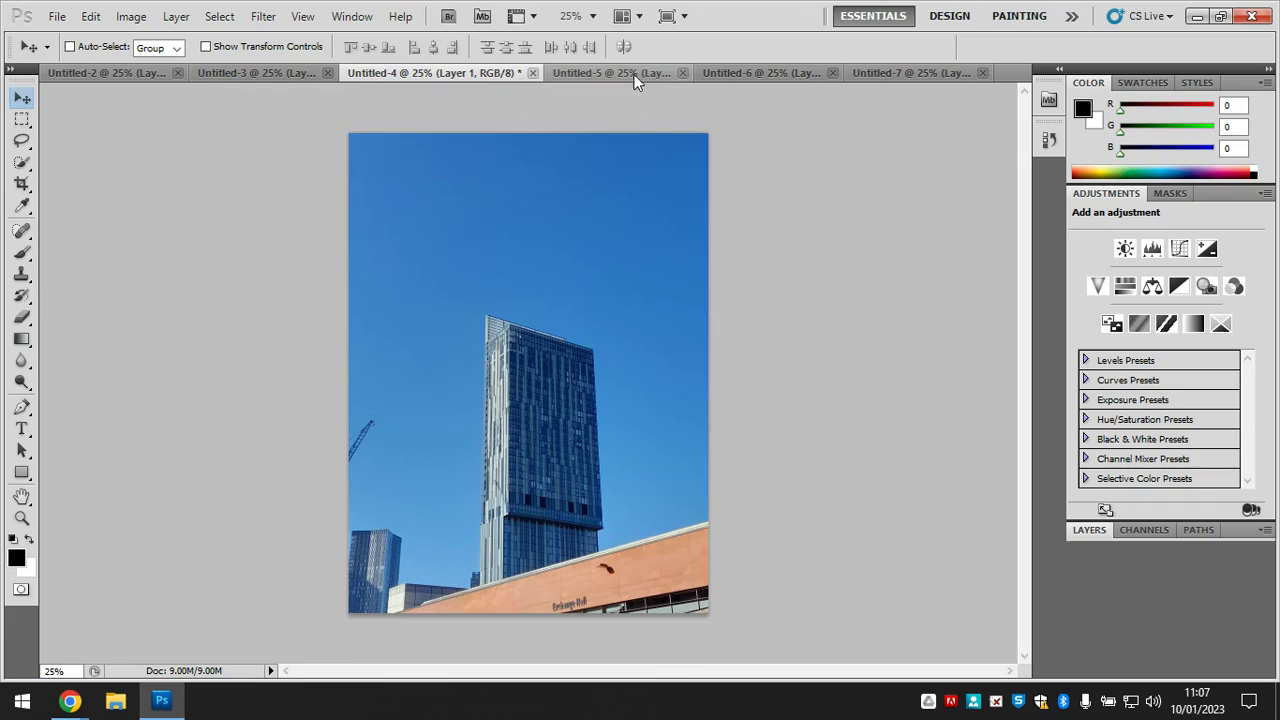
left_click(636, 75)
left_click(802, 72)
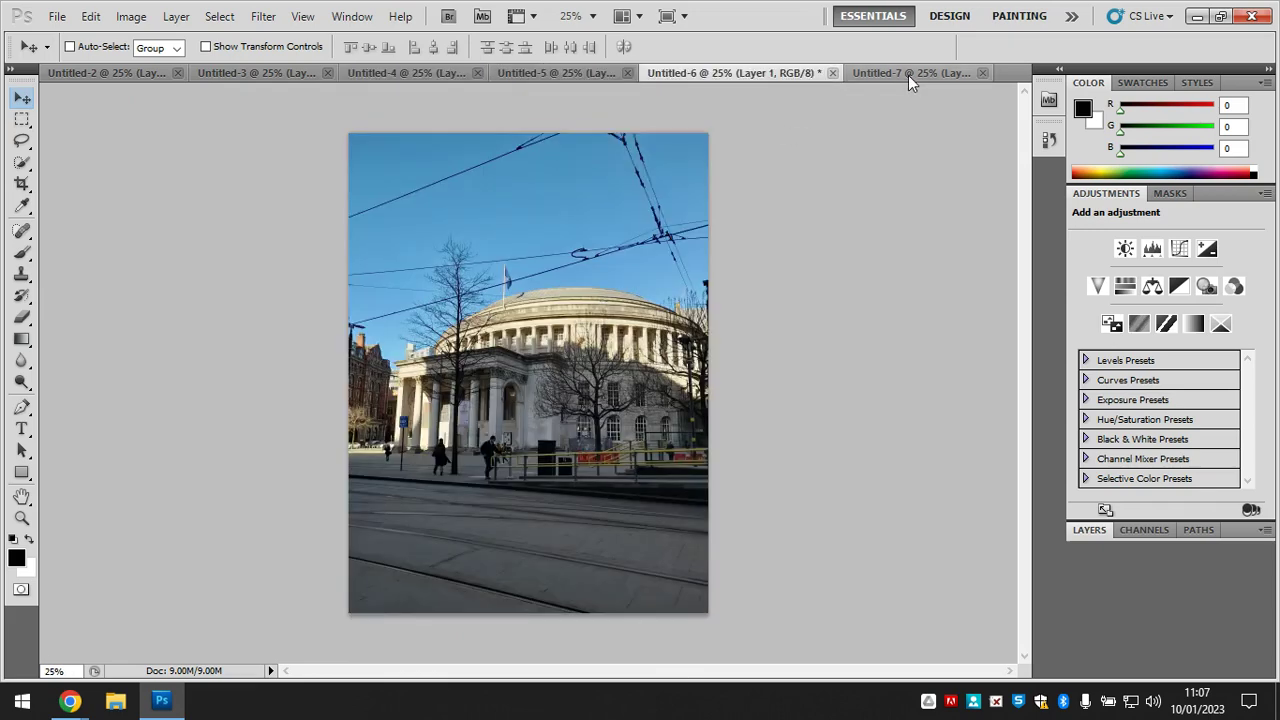
left_click(908, 74)
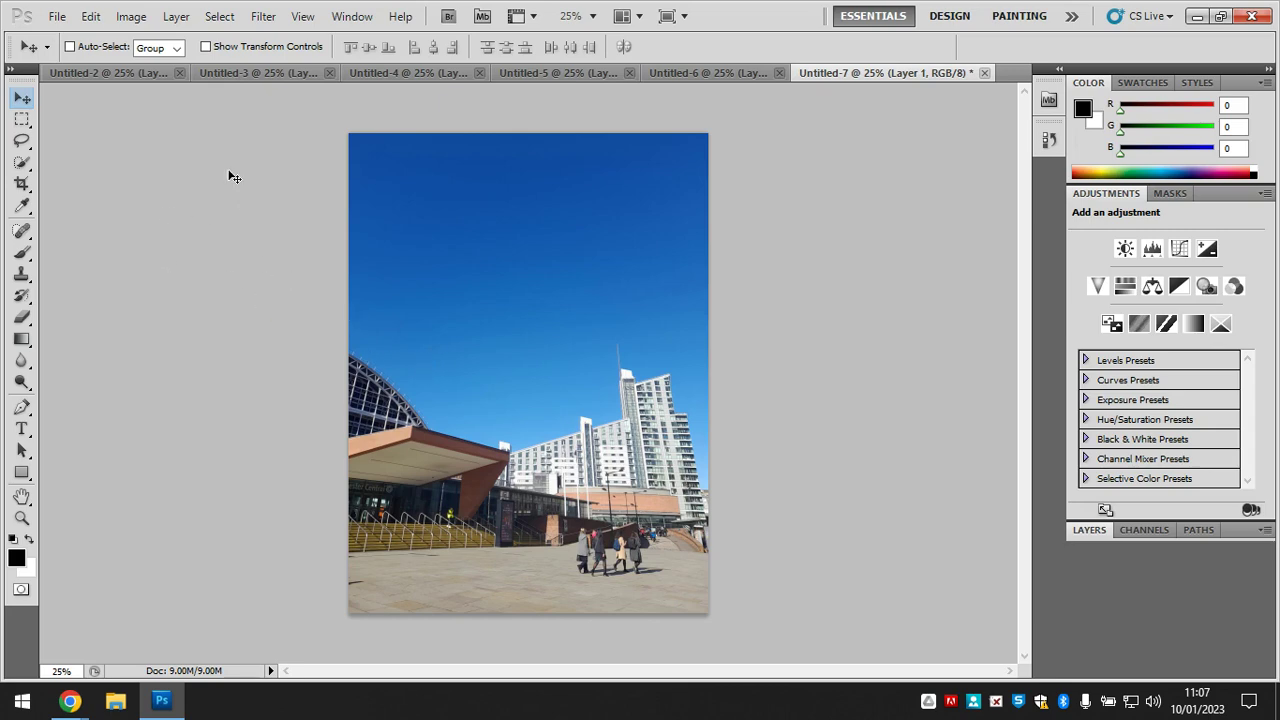
Create a new white 1536 × 2048 px, 72 ppi RGB document using the Clipboard preset
left_click(58, 17)
left_click(58, 17)
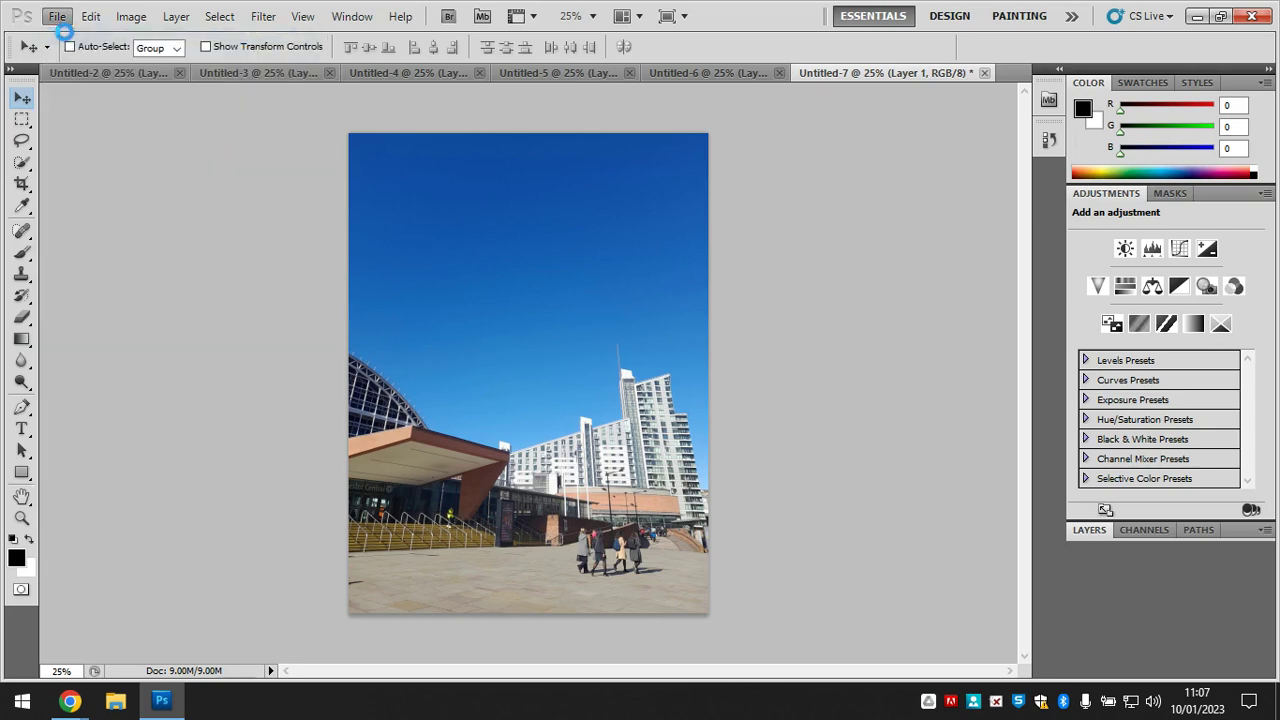
key("ctrl+n")
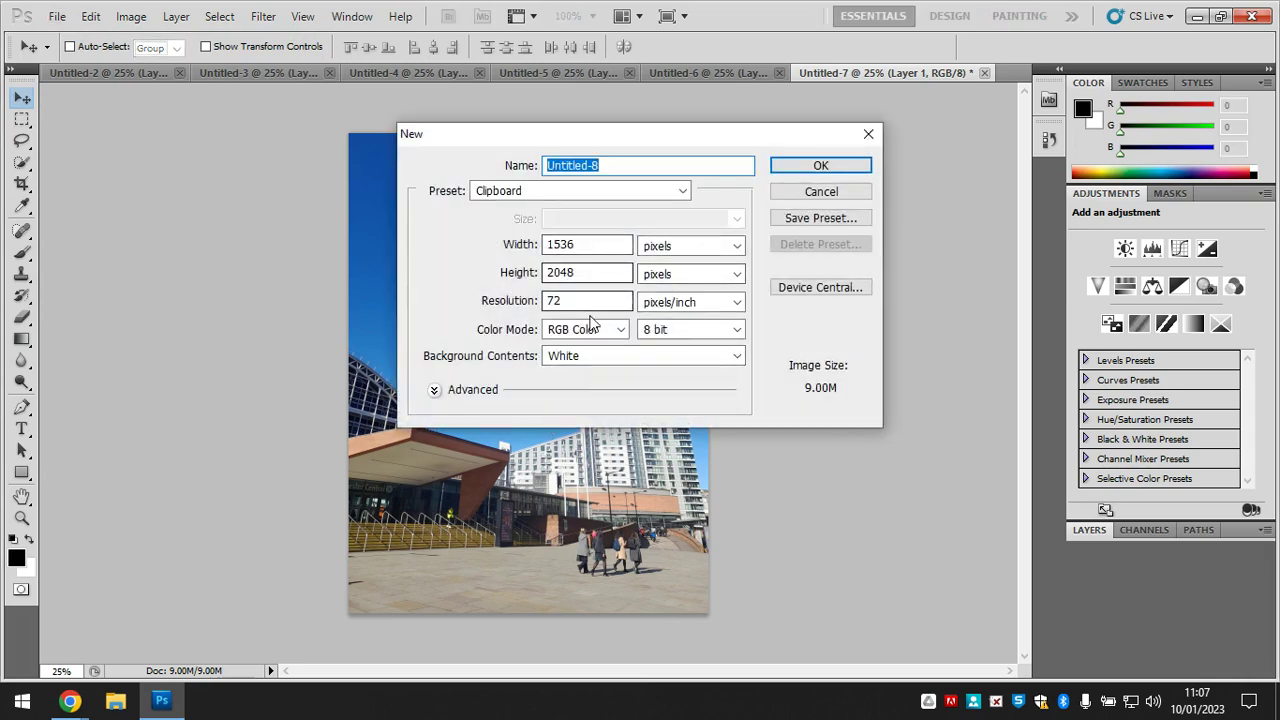
left_click_drag(551, 141, 548, 174)
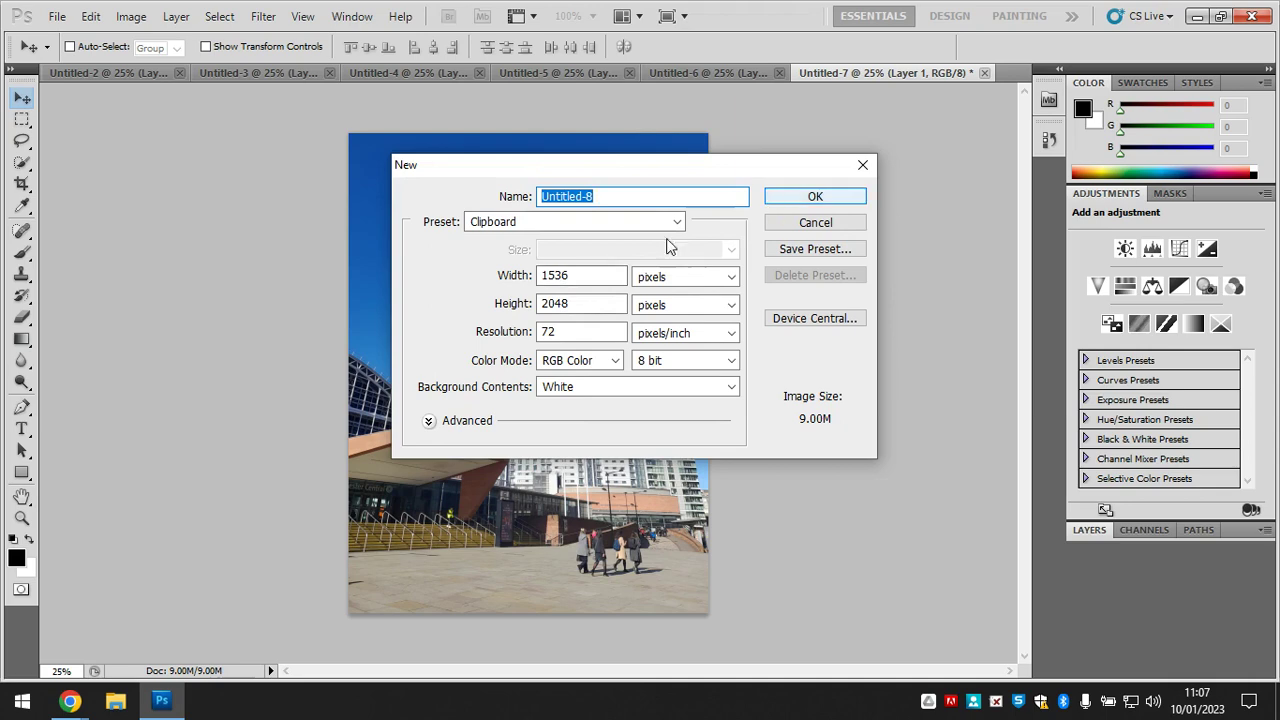
left_click(786, 204)
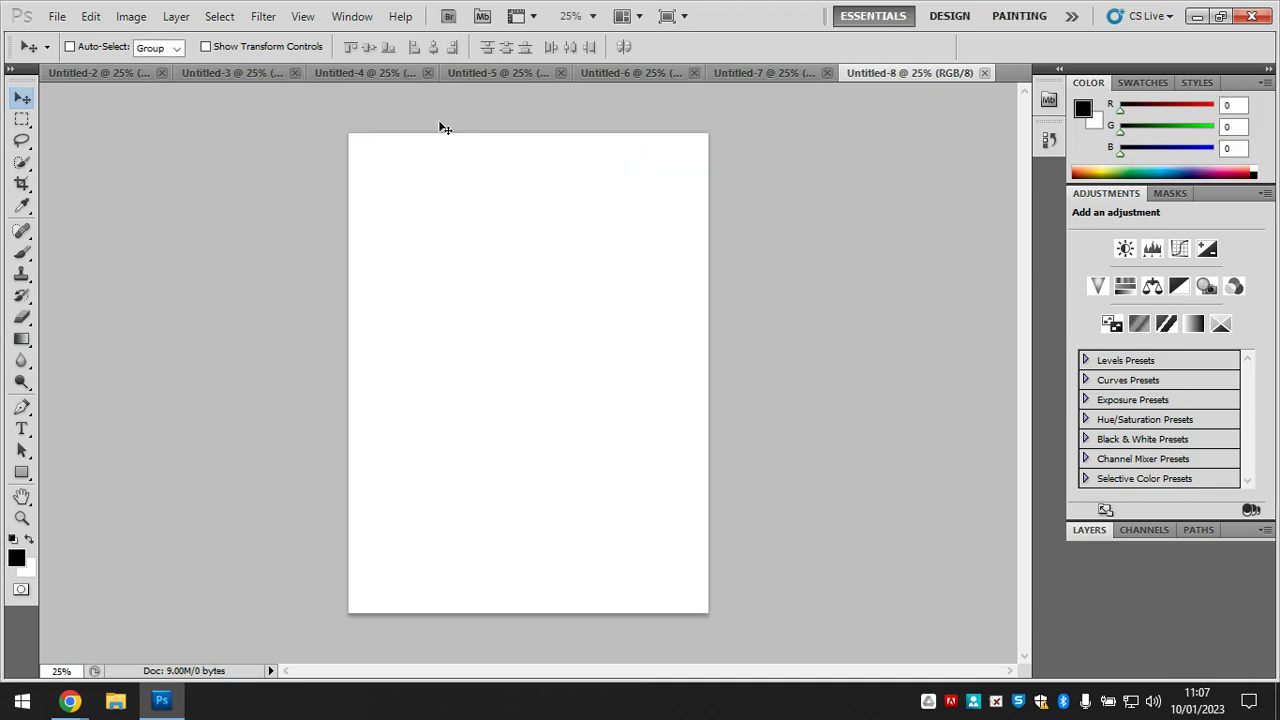
Step back through the photos from Untitled-7 to Untitled-2, check blank Untitled-8, then return to Untitled-2
left_click(771, 70)
left_click(580, 71)
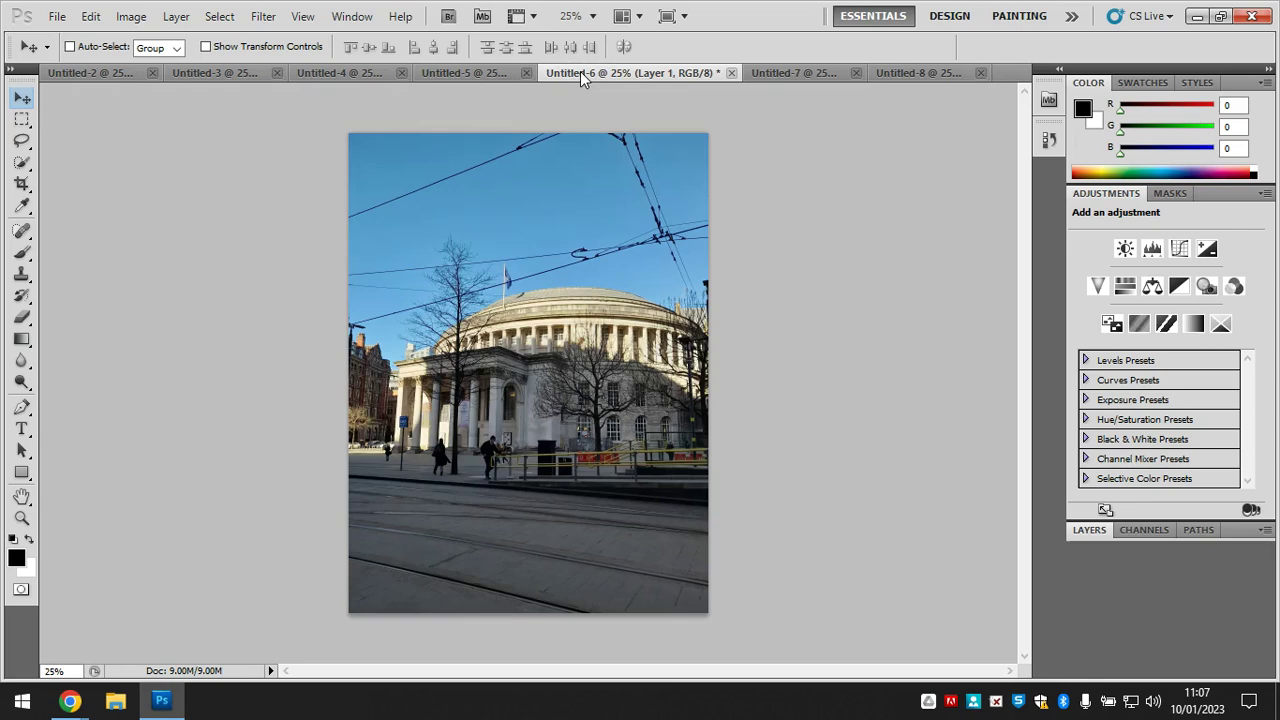
left_click(488, 73)
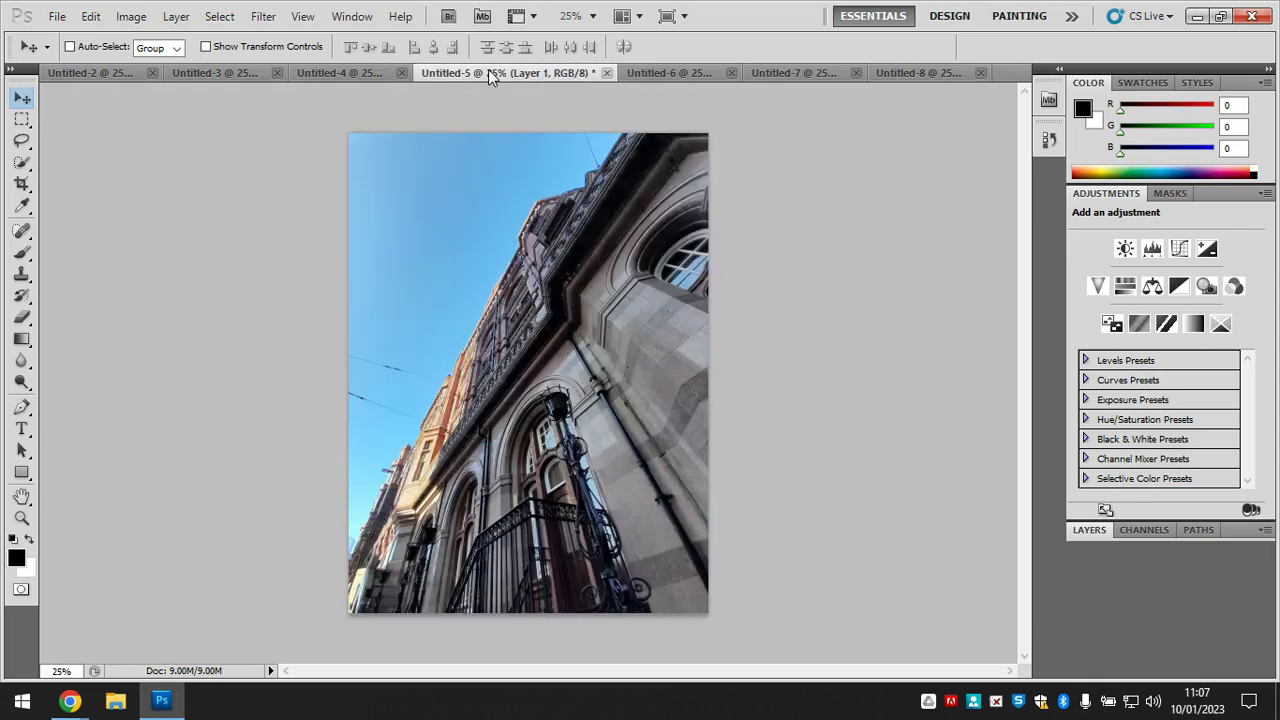
left_click(331, 72)
left_click(188, 71)
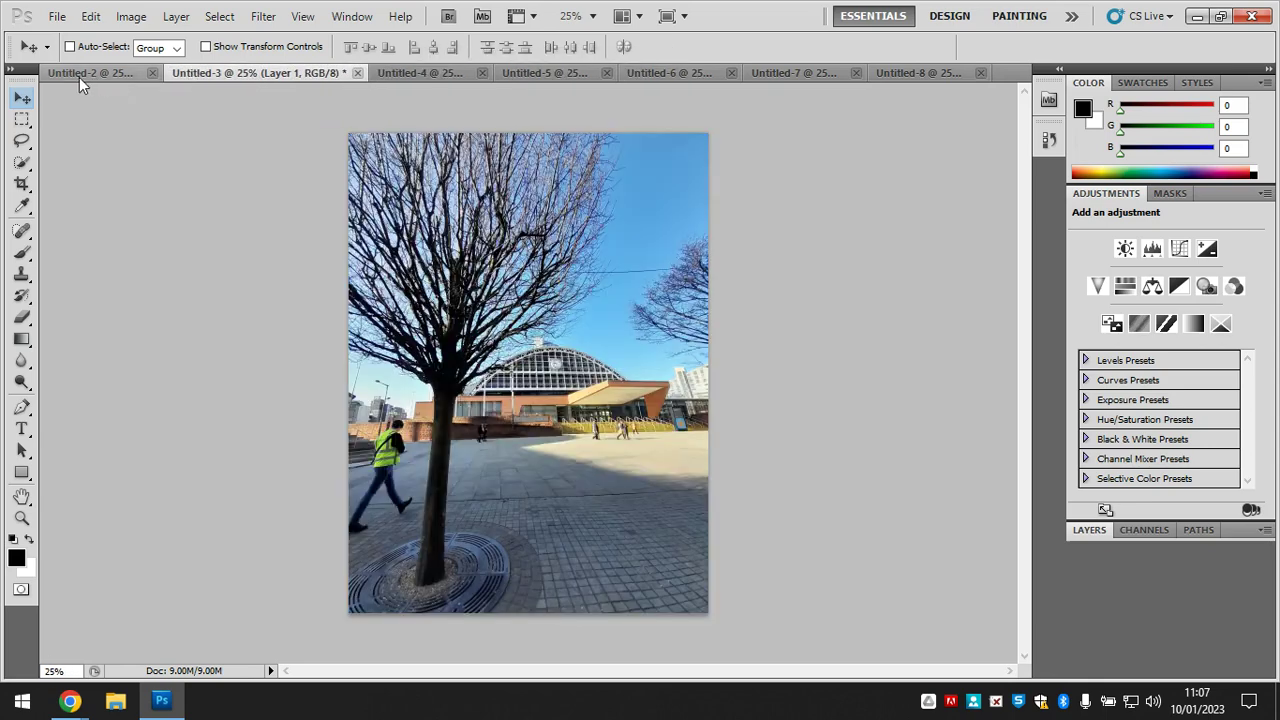
left_click(82, 75)
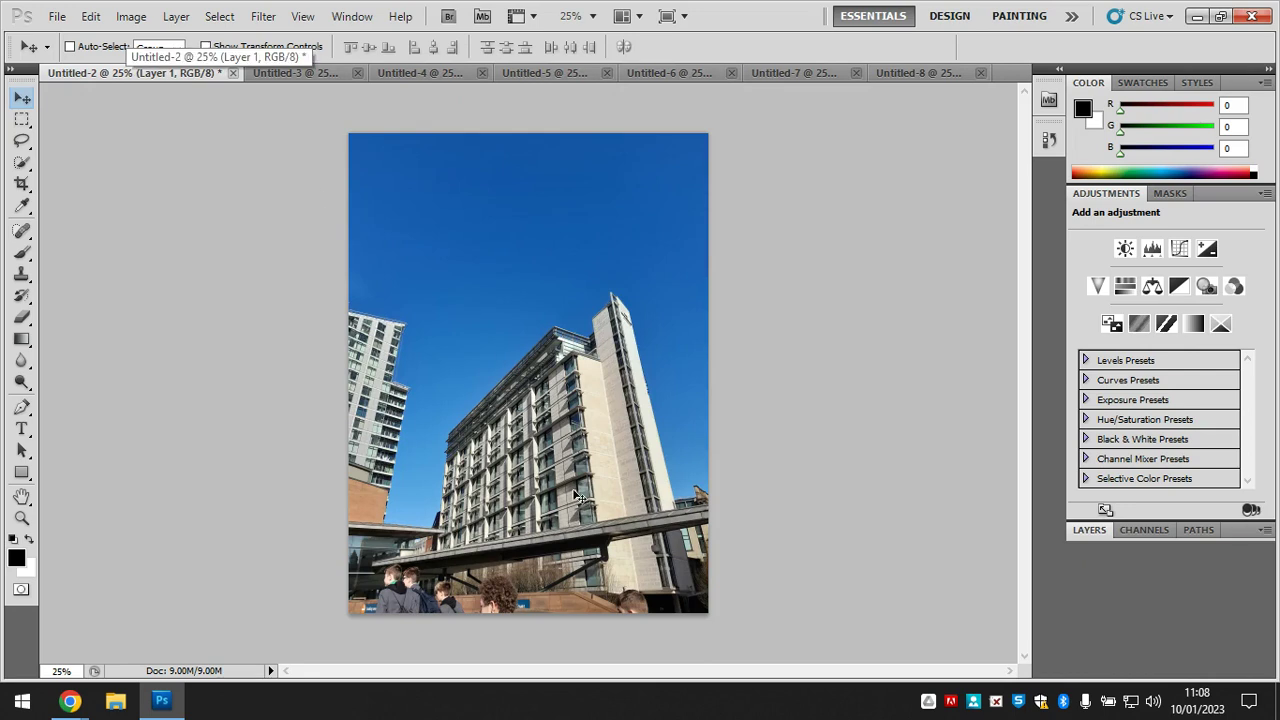
left_click(930, 79)
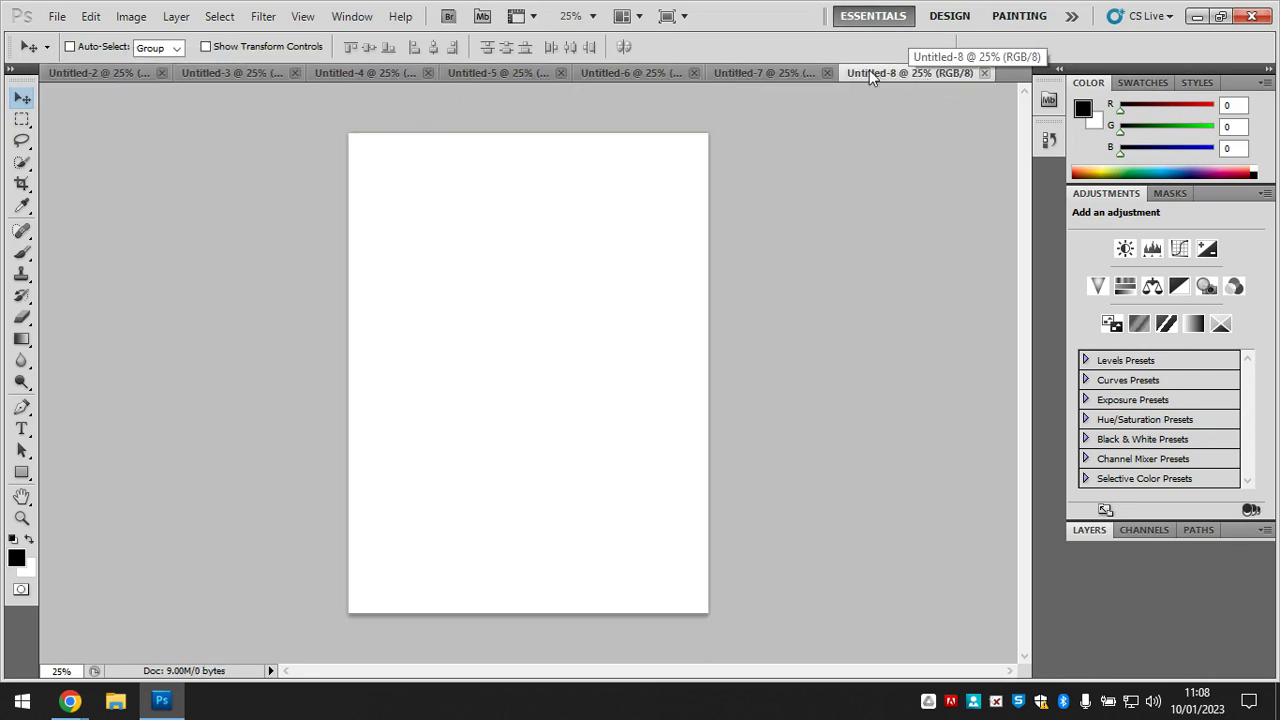
left_click(112, 74)
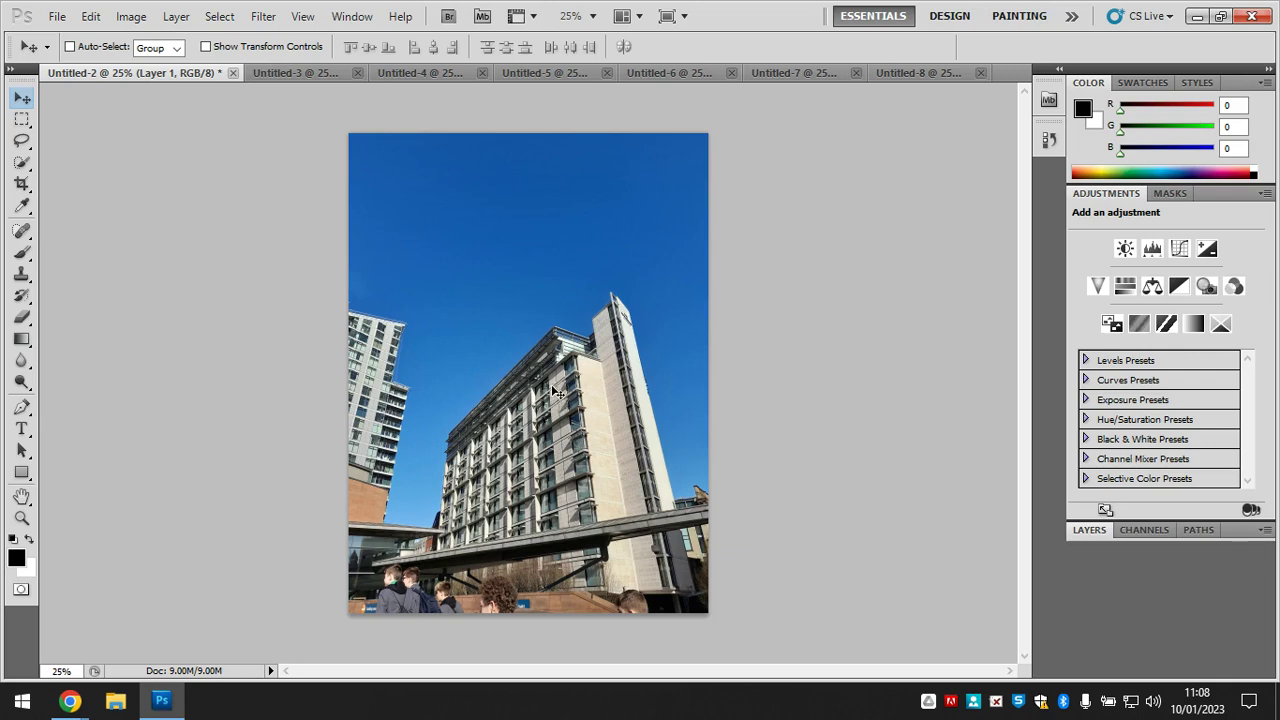
Choose the Polygonal Lasso Tool and zoom the building photo in to 50%
left_click(20, 144)
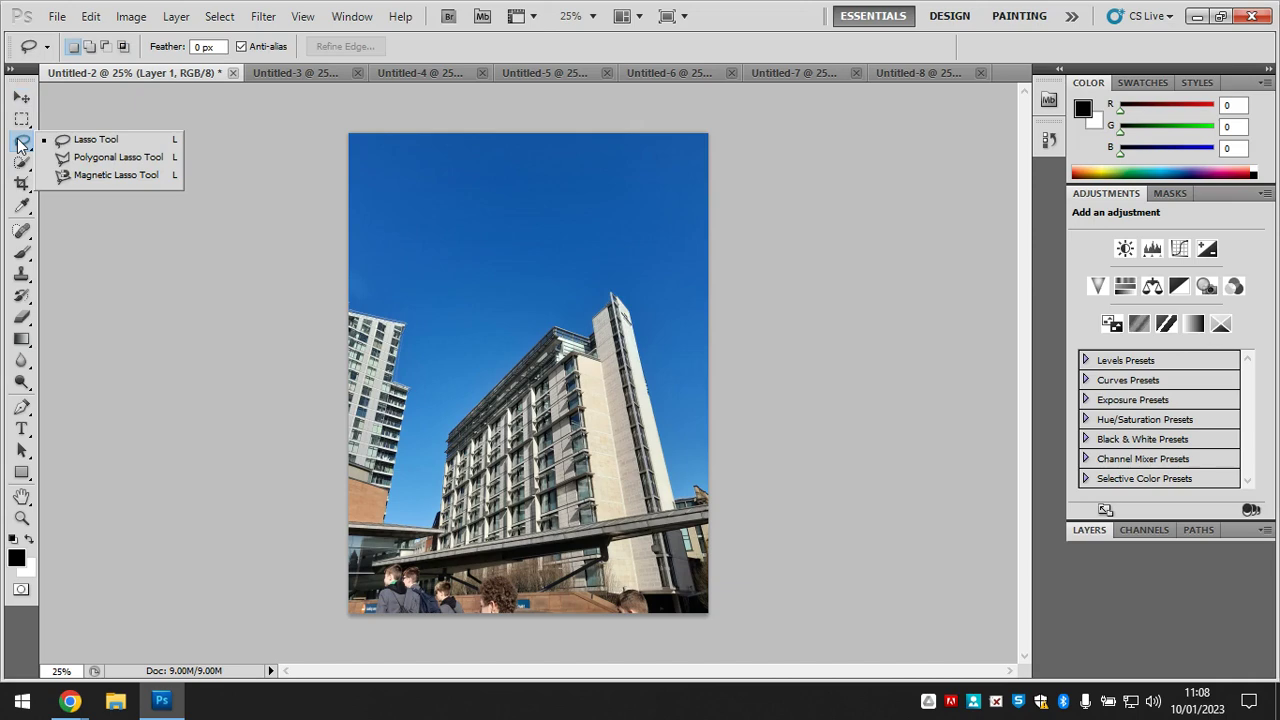
left_click(103, 160)
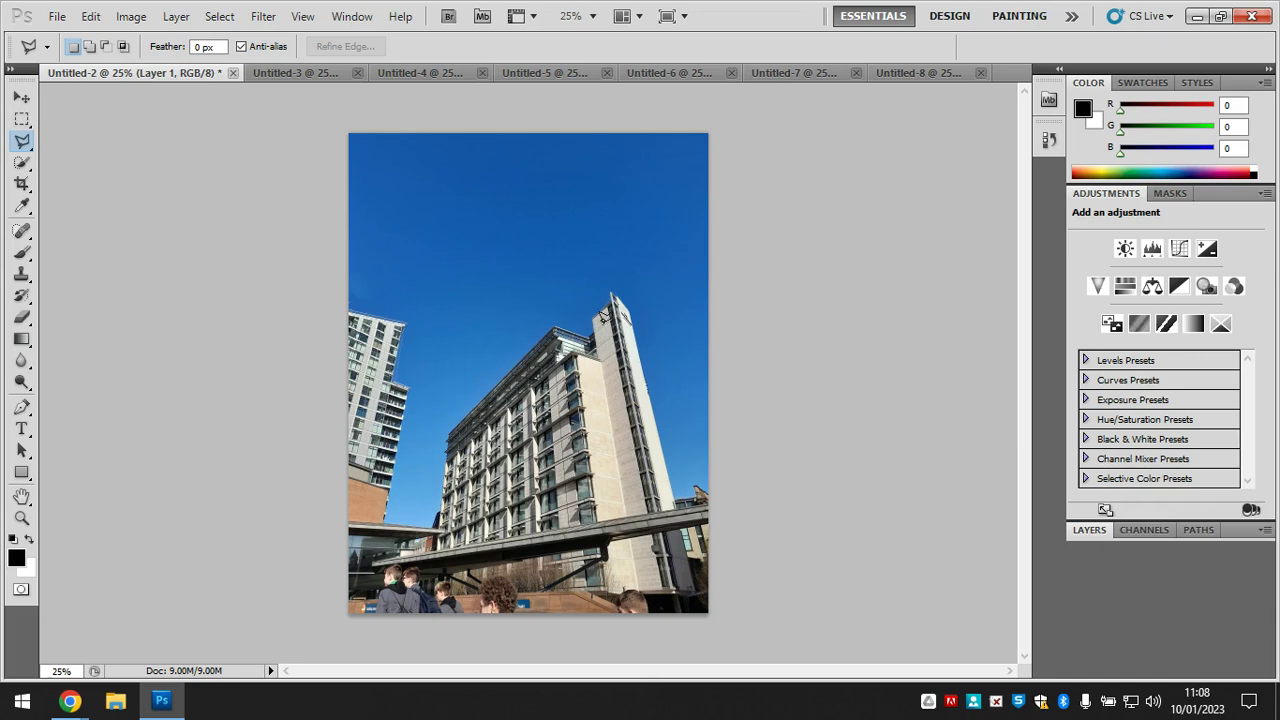
key("z")
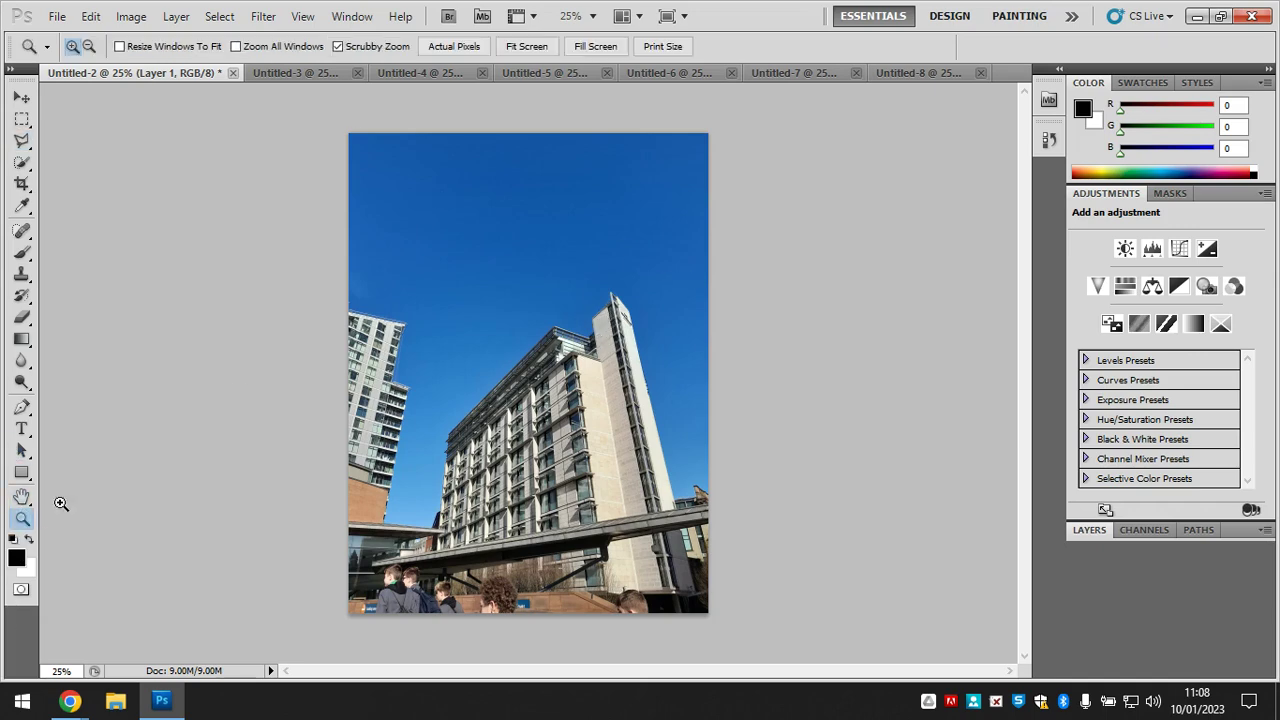
left_click(553, 497)
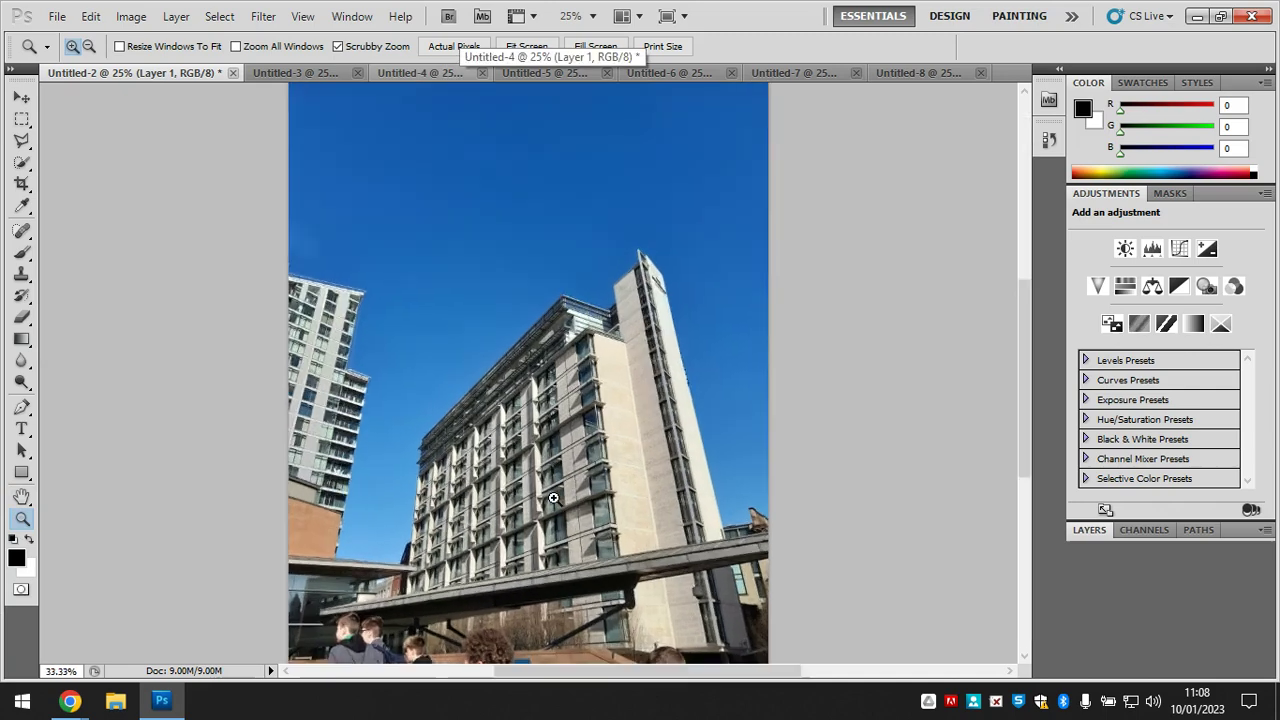
left_click(553, 497)
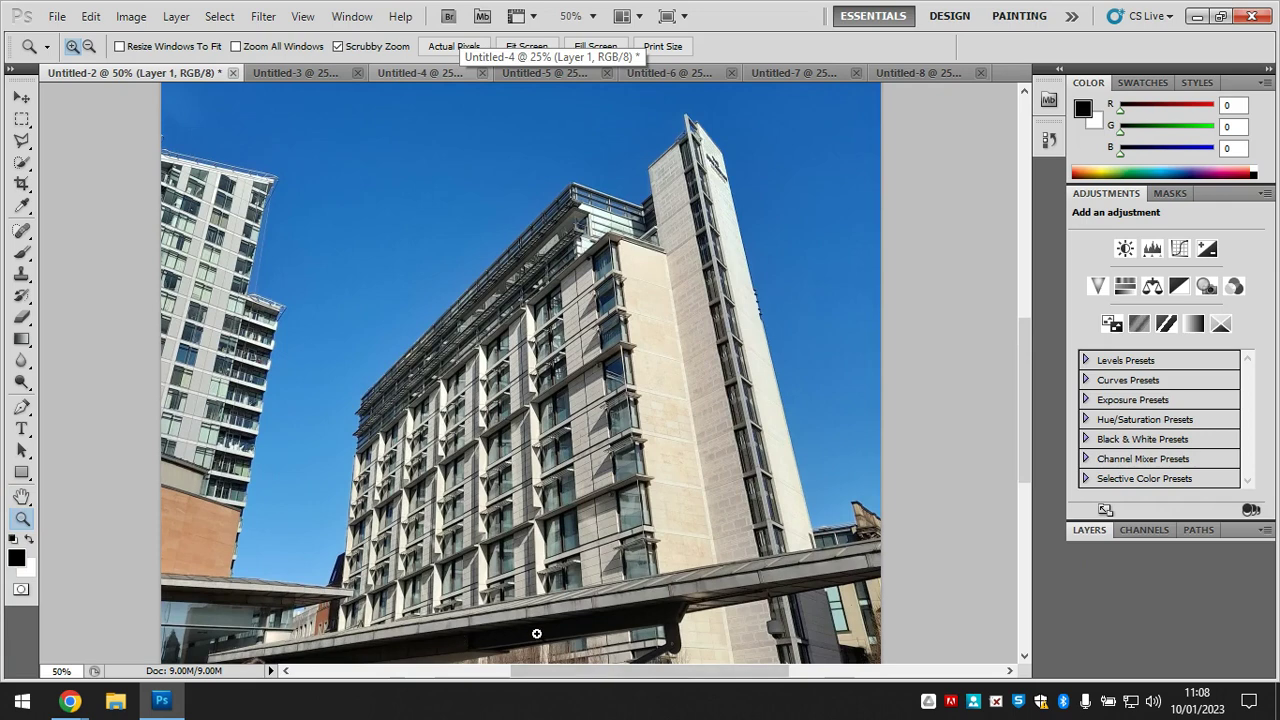
scroll(480, 550, "down", 1)
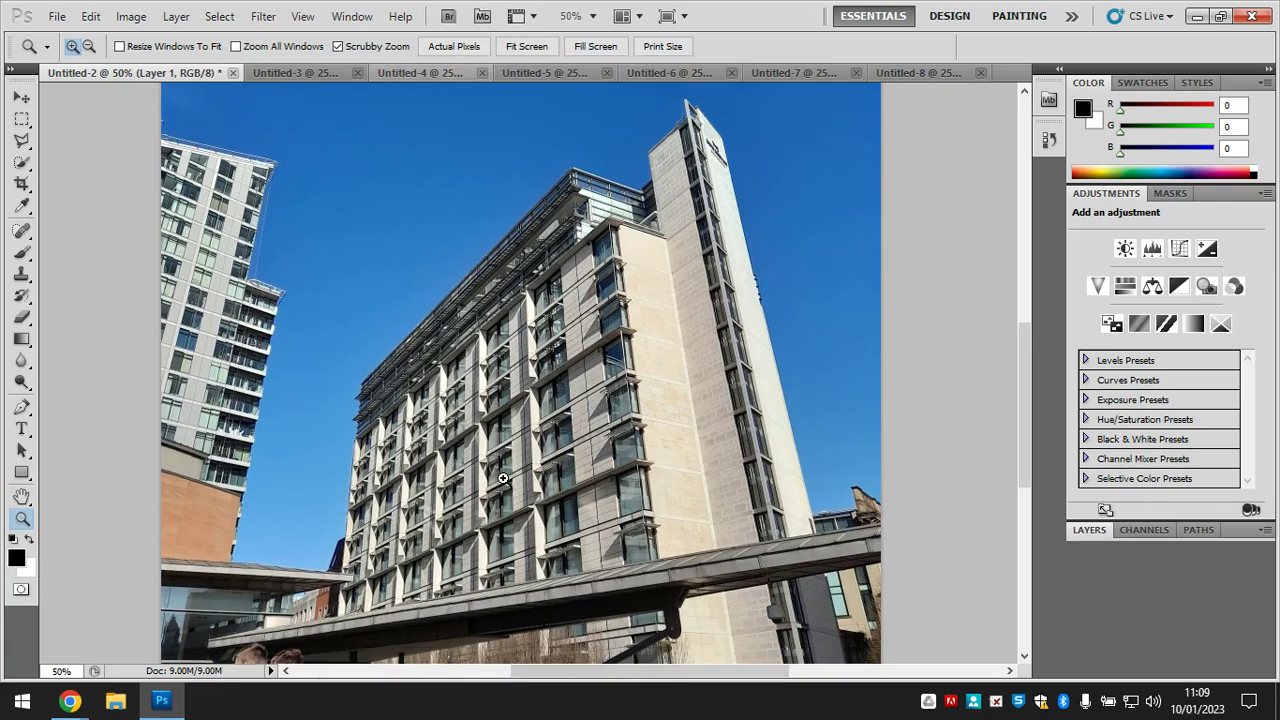
Trace the apartment block's edges with the Polygonal Lasso and close the selection at its starting point
left_click(22, 144)
right_click(22, 145)
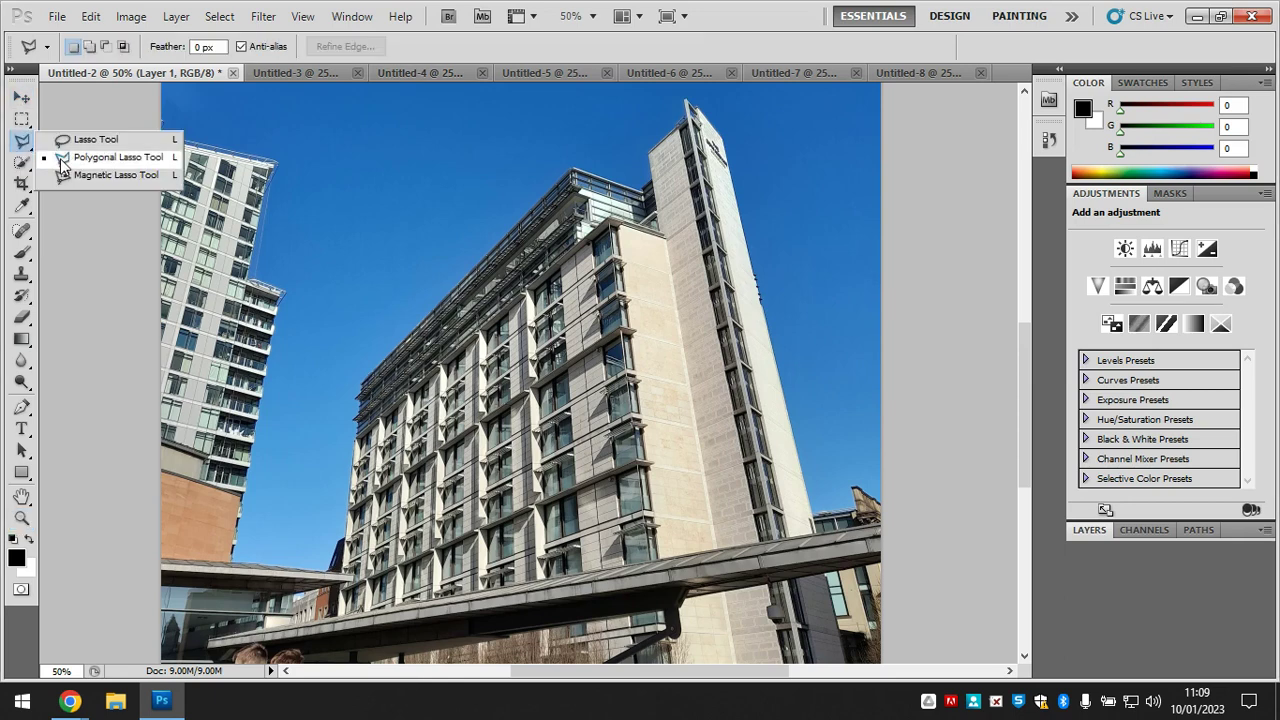
left_click(64, 162)
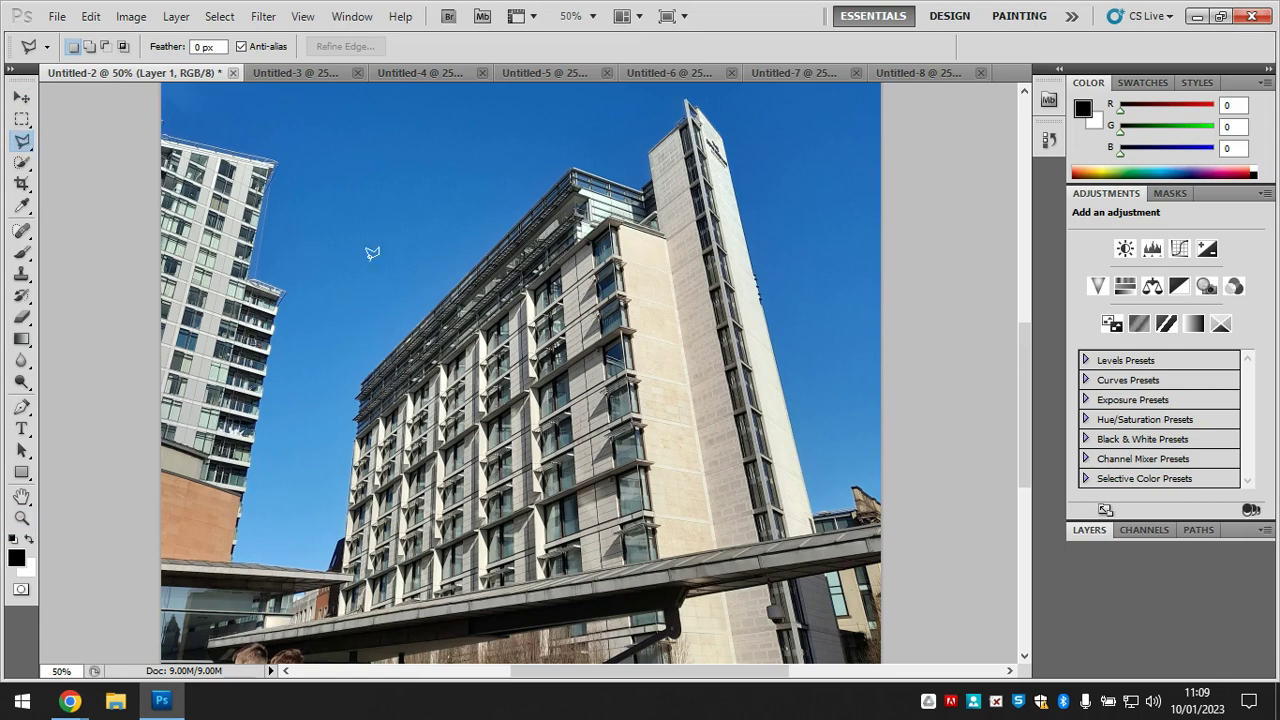
left_click(358, 379)
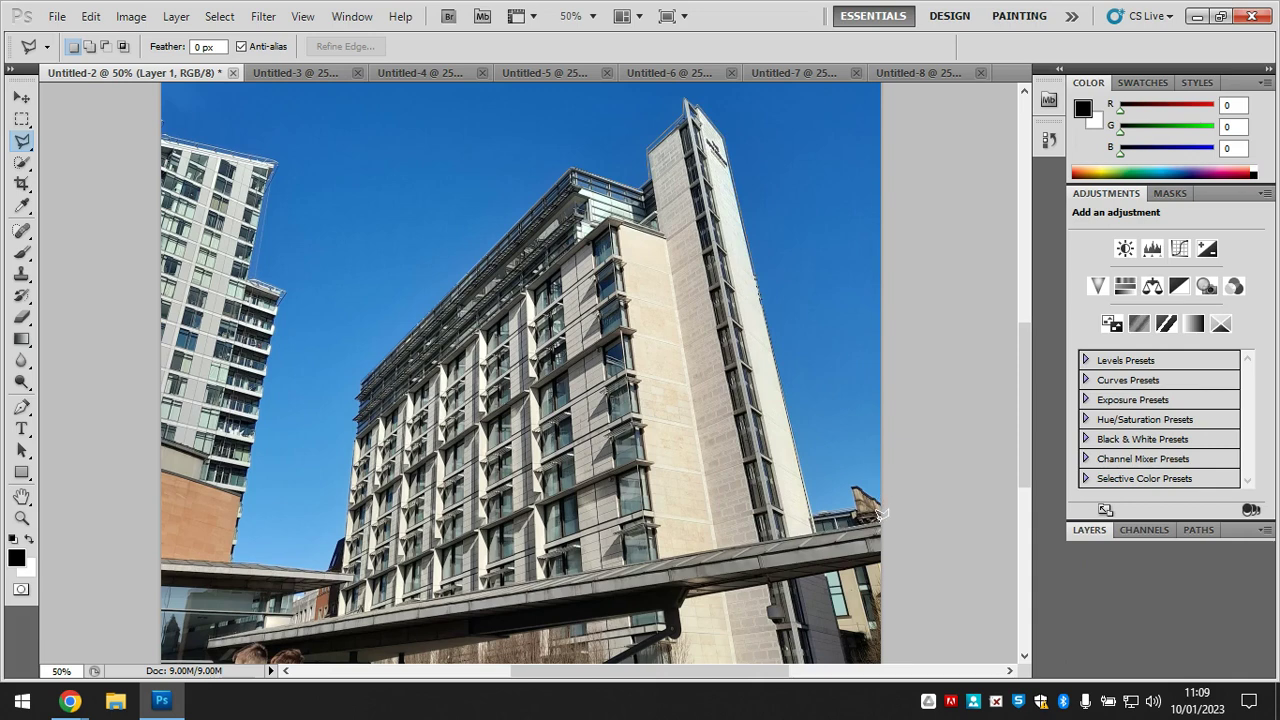
left_click(884, 555)
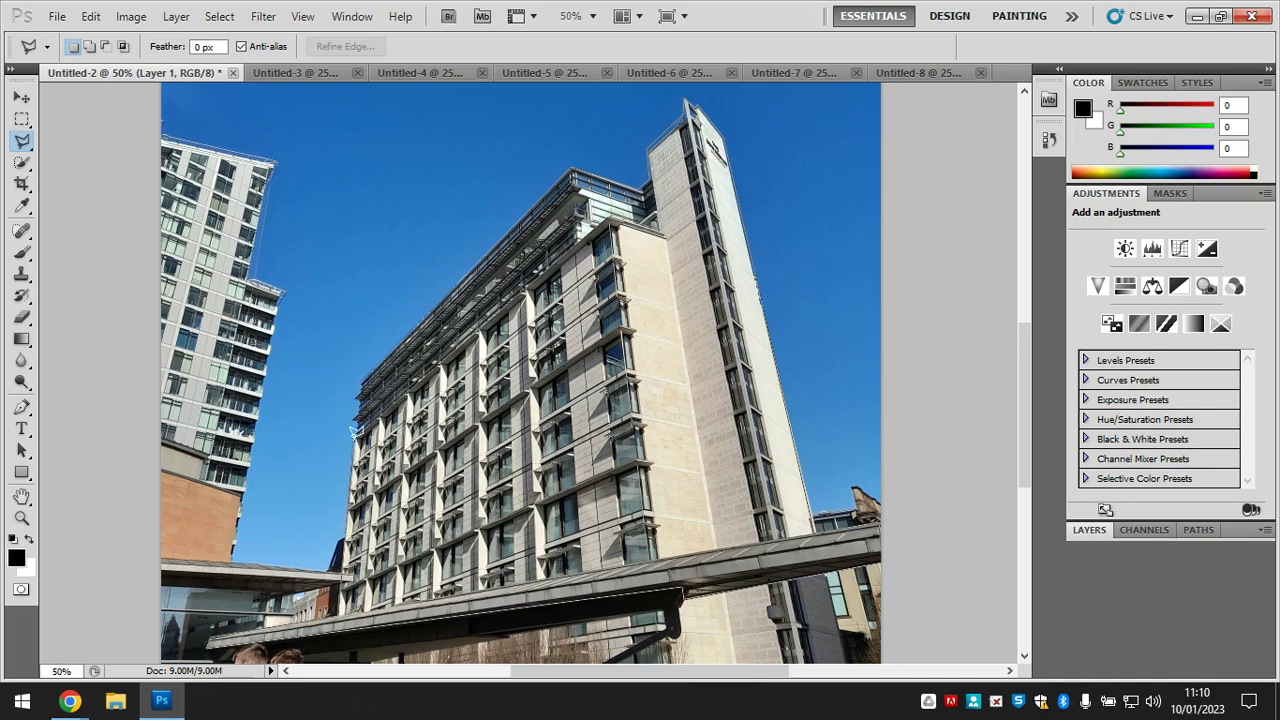
left_click(363, 378)
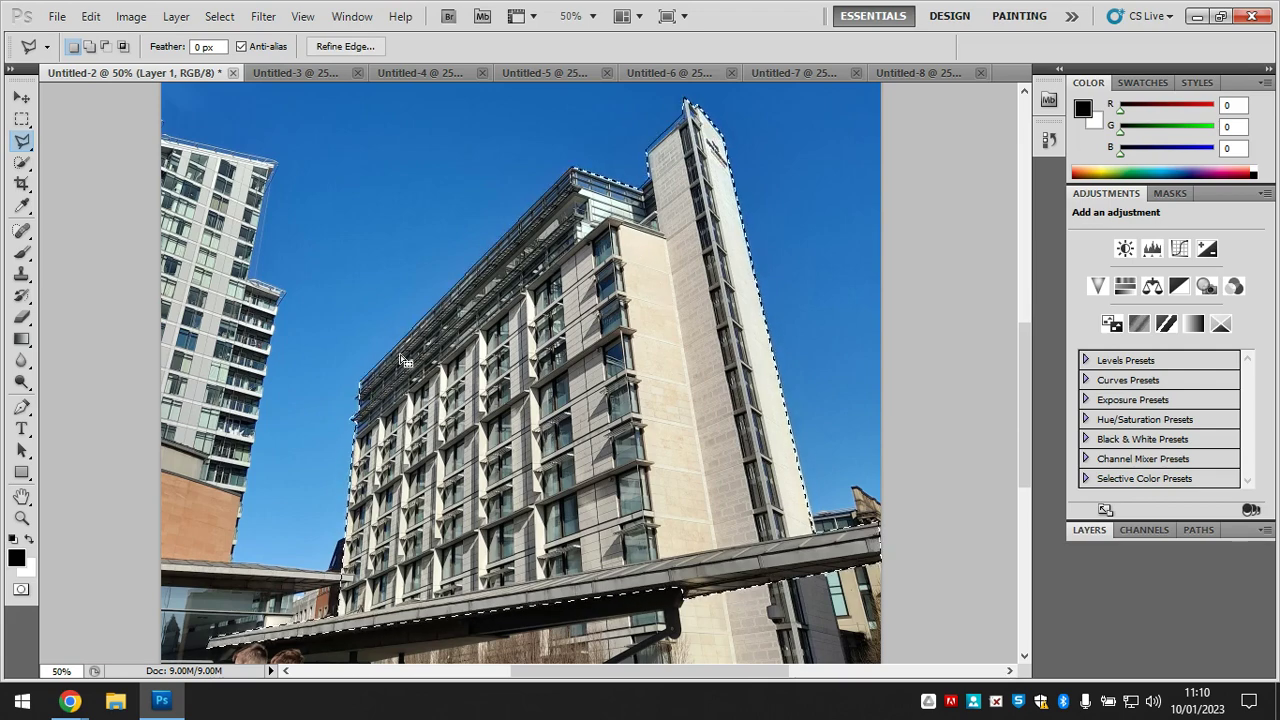
Paste the building into Untitled-8 as Layer 1, move it down and right, and start Free Transform
left_click(911, 70)
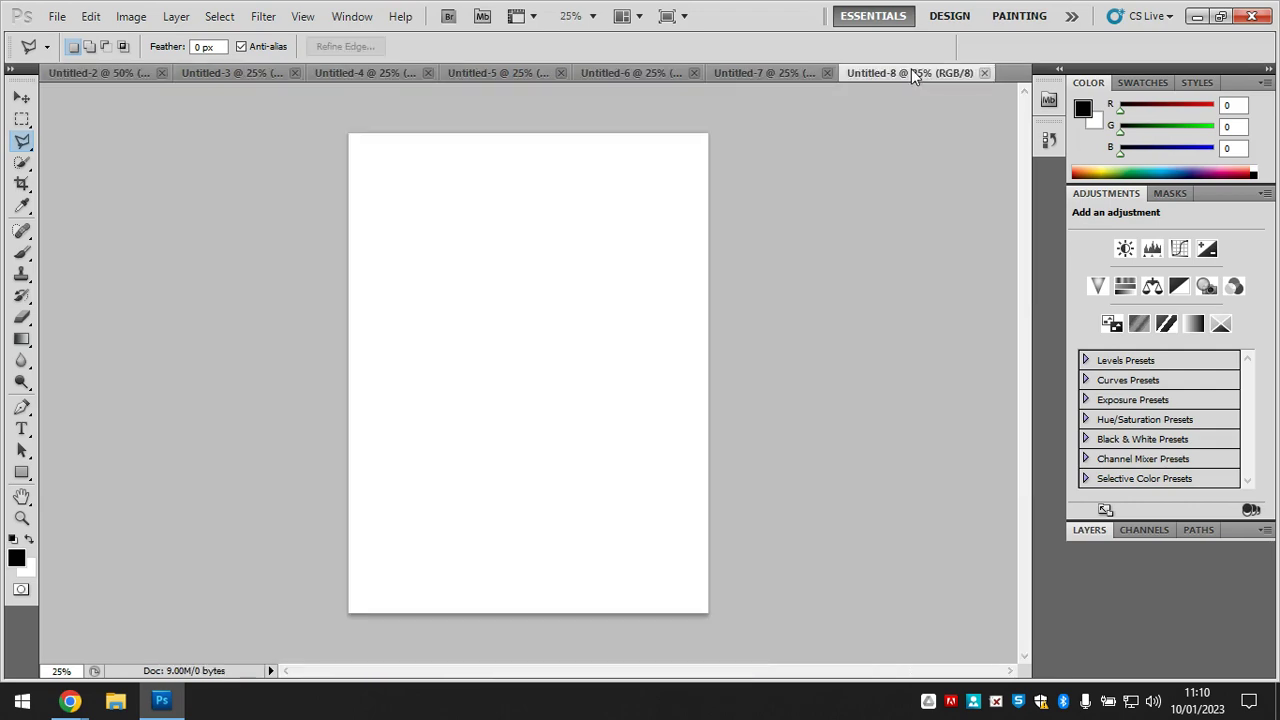
key("ctrl+v")
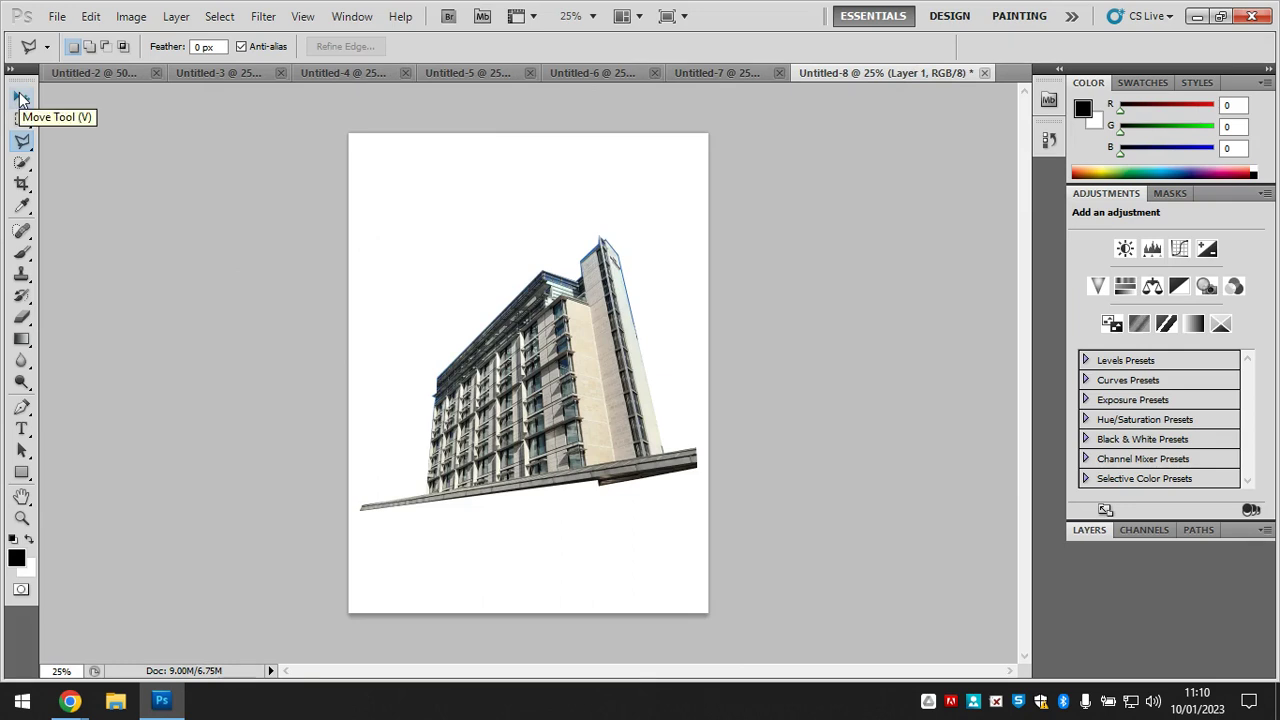
left_click(22, 97)
left_click_drag(552, 428, 576, 500)
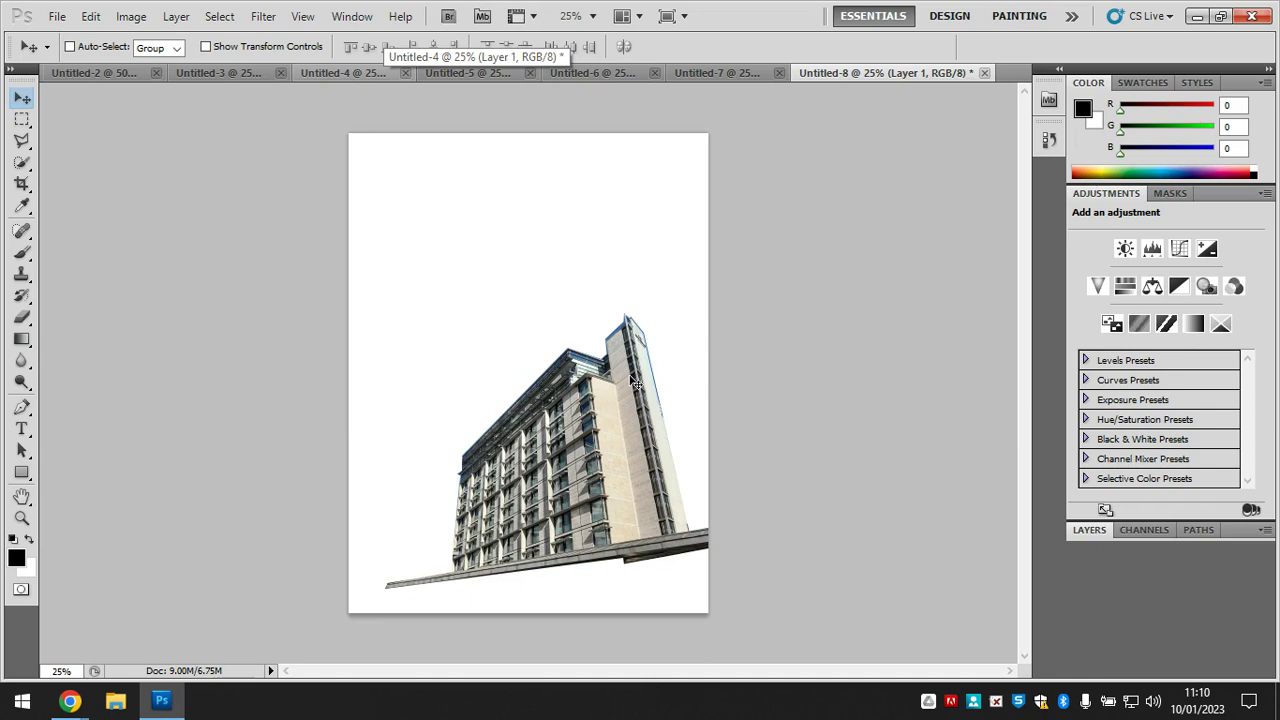
key("ctrl+t")
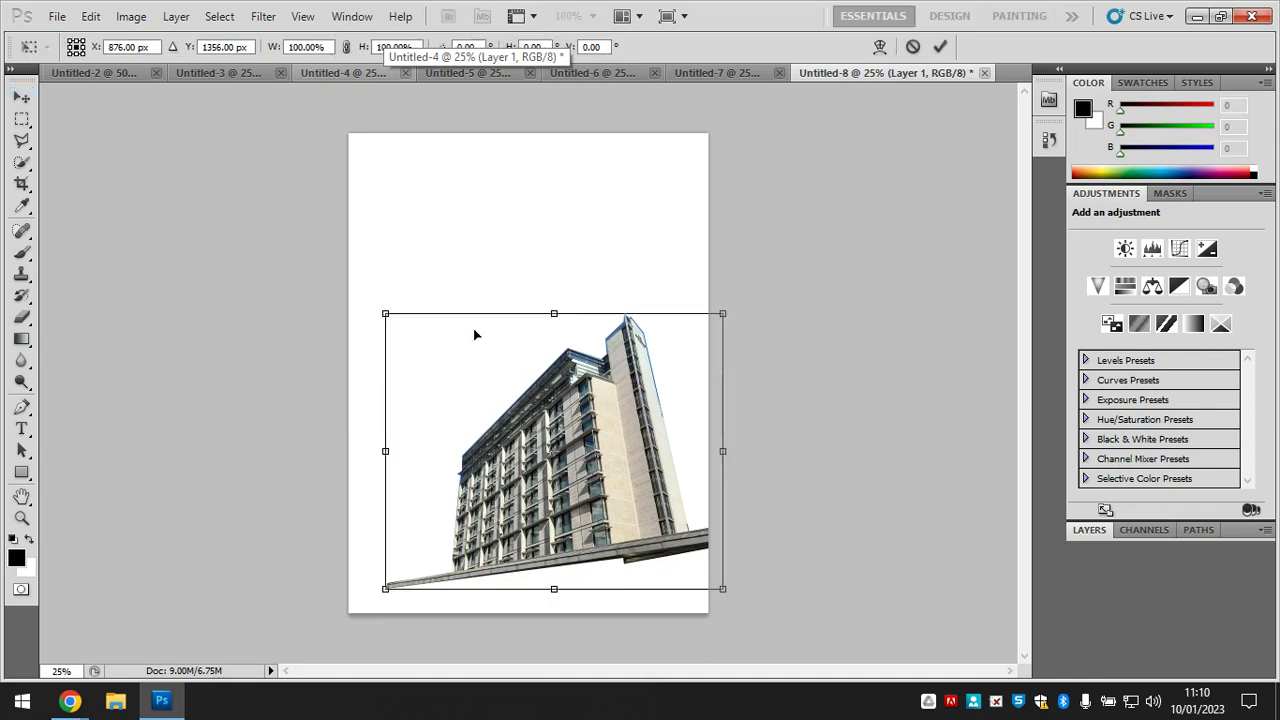
Scale the building to 123.32%, rotate it 6.51° clockwise, nudge it lower and commit
mouse_move(385, 316)
left_mouse_down()
mouse_move(460, 377)
mouse_move(472, 252)
mouse_move(471, 275)
mouse_move(407, 314)
mouse_move(410, 262)
mouse_move(441, 218)
mouse_move(373, 303)
left_mouse_up()
left_click_drag(443, 220, 360, 183)
left_click_drag(591, 466, 624, 464)
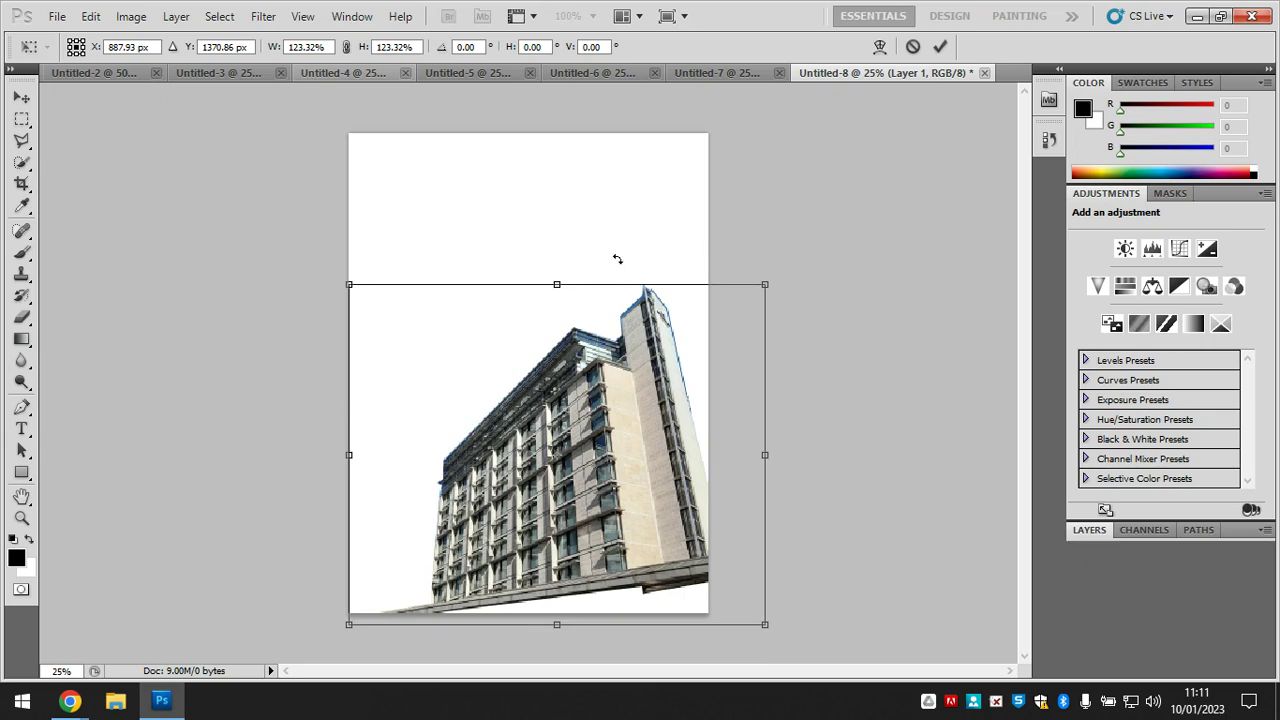
mouse_move(543, 258)
left_mouse_down()
mouse_move(572, 264)
mouse_move(563, 258)
left_mouse_up()
left_click_drag(615, 385, 615, 395)
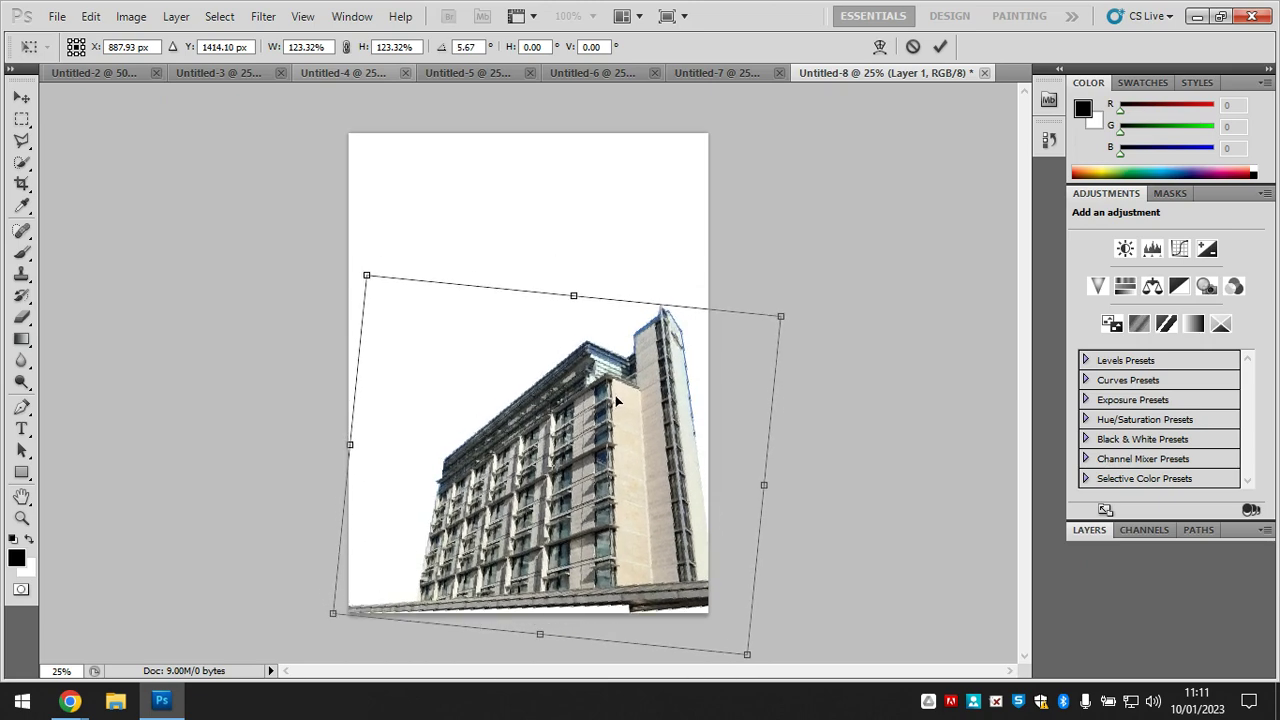
left_click_drag(622, 282, 626, 292)
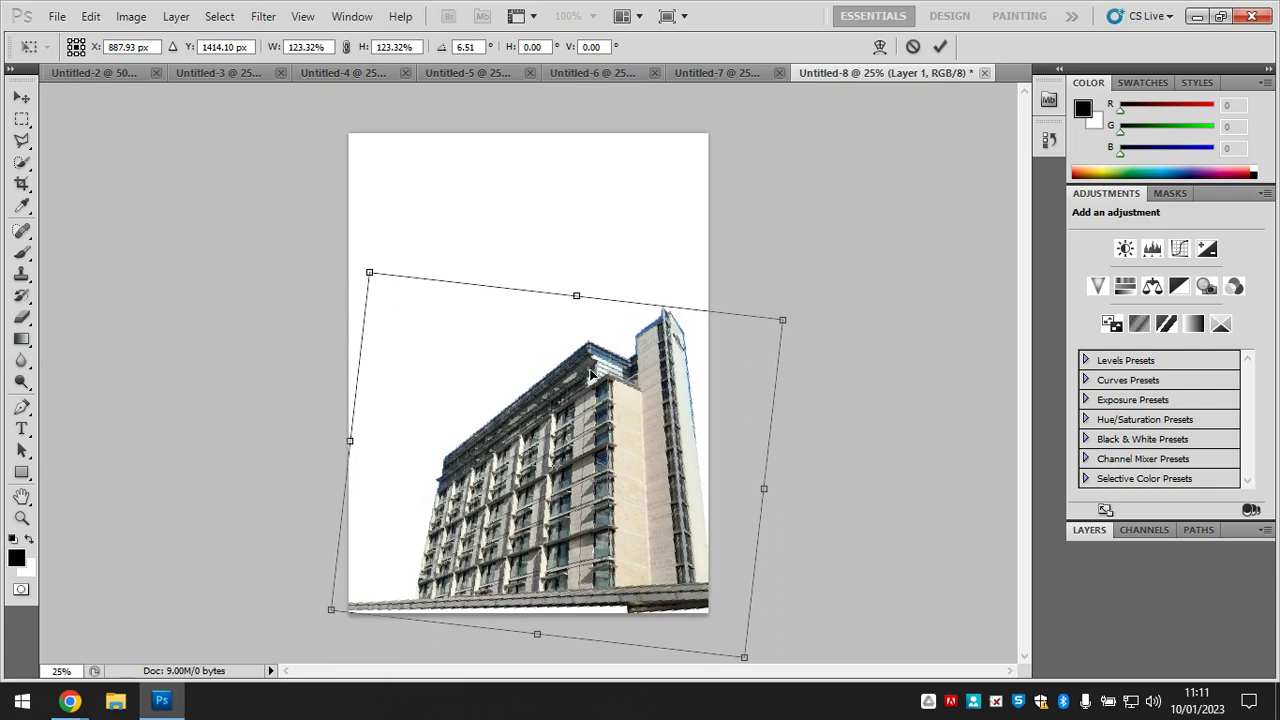
key("shift+Down")
key("shift+Down")
key("shift+Down")
key("shift+Down")
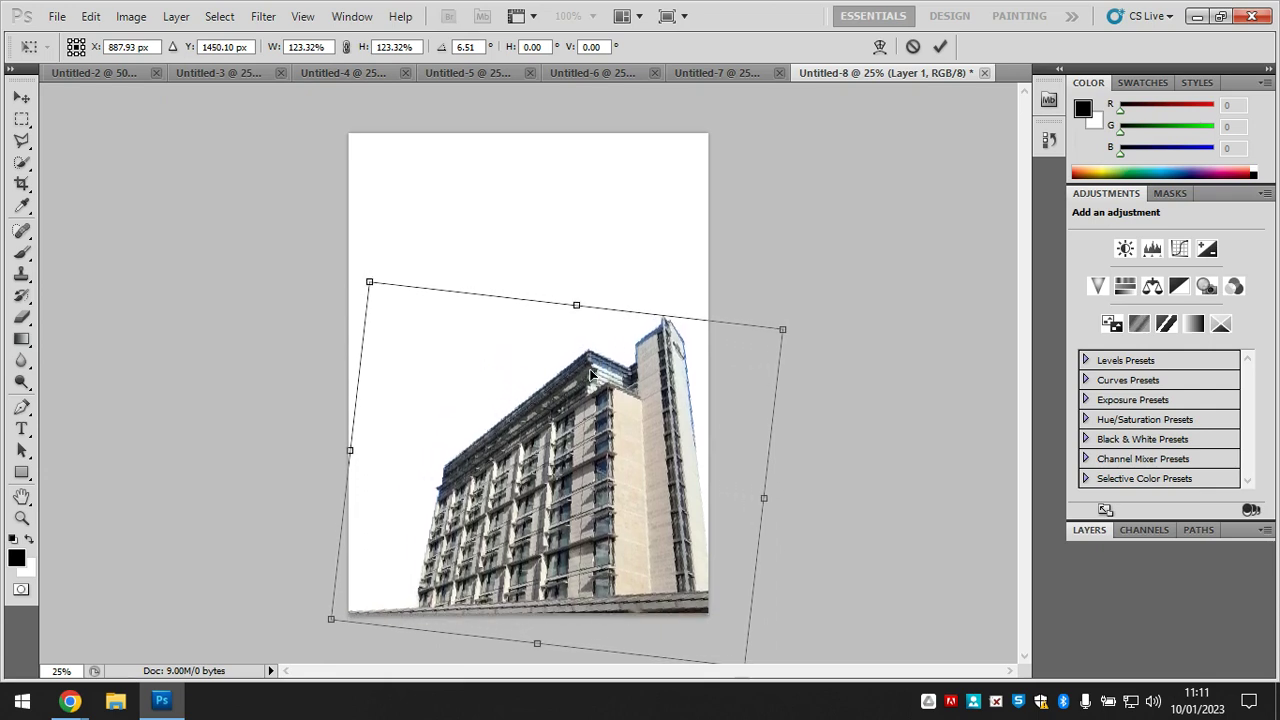
left_click(940, 46)
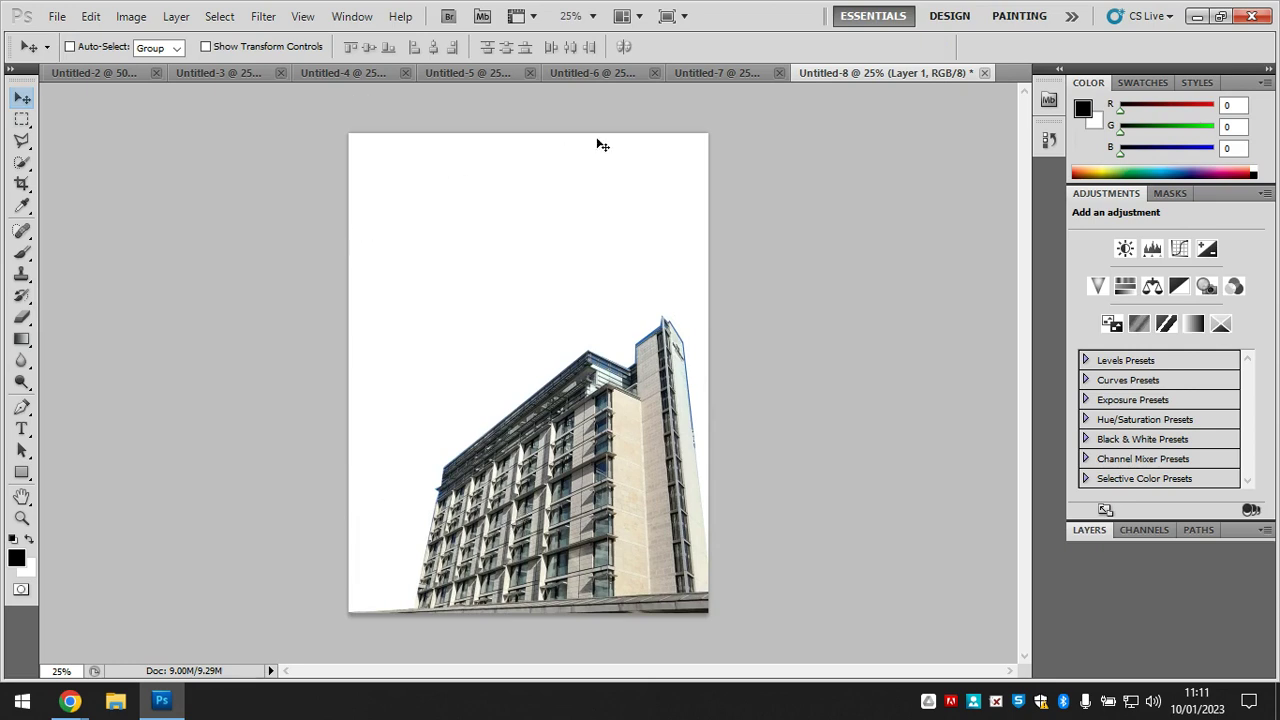
Browse the document tabs and bring up the Untitled-4 glass tower photo
left_click(735, 70)
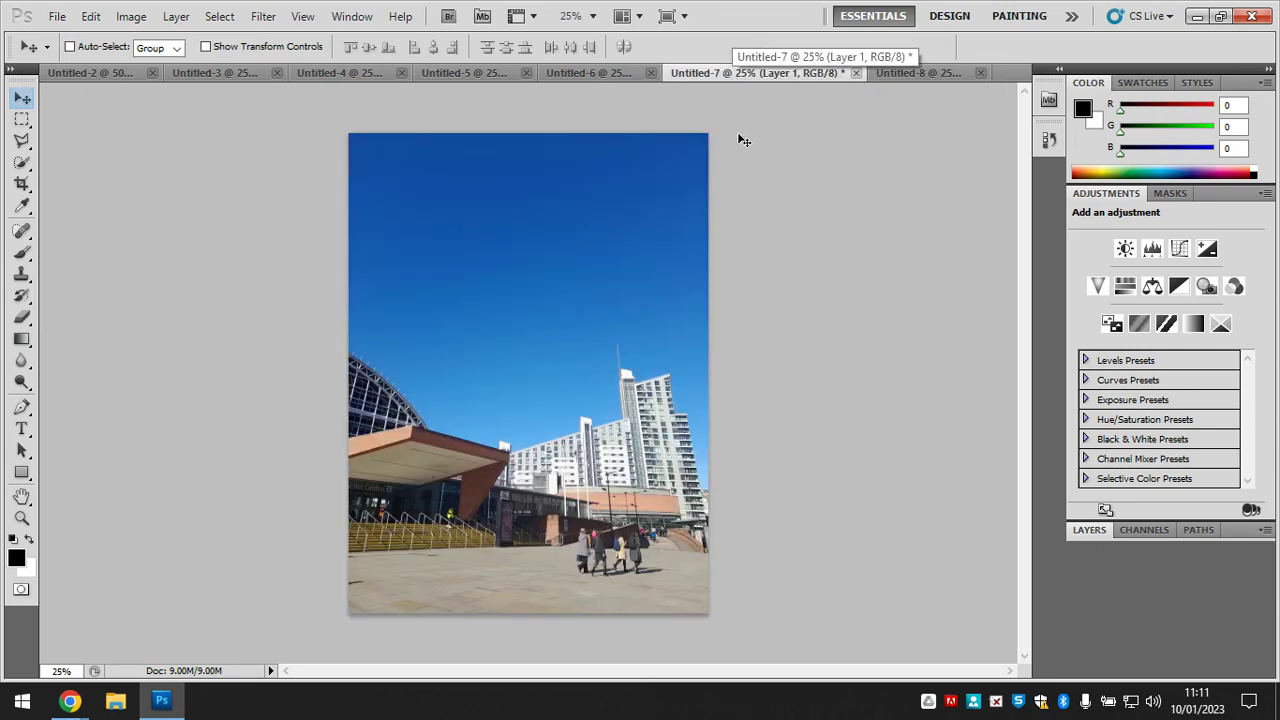
left_click(602, 72)
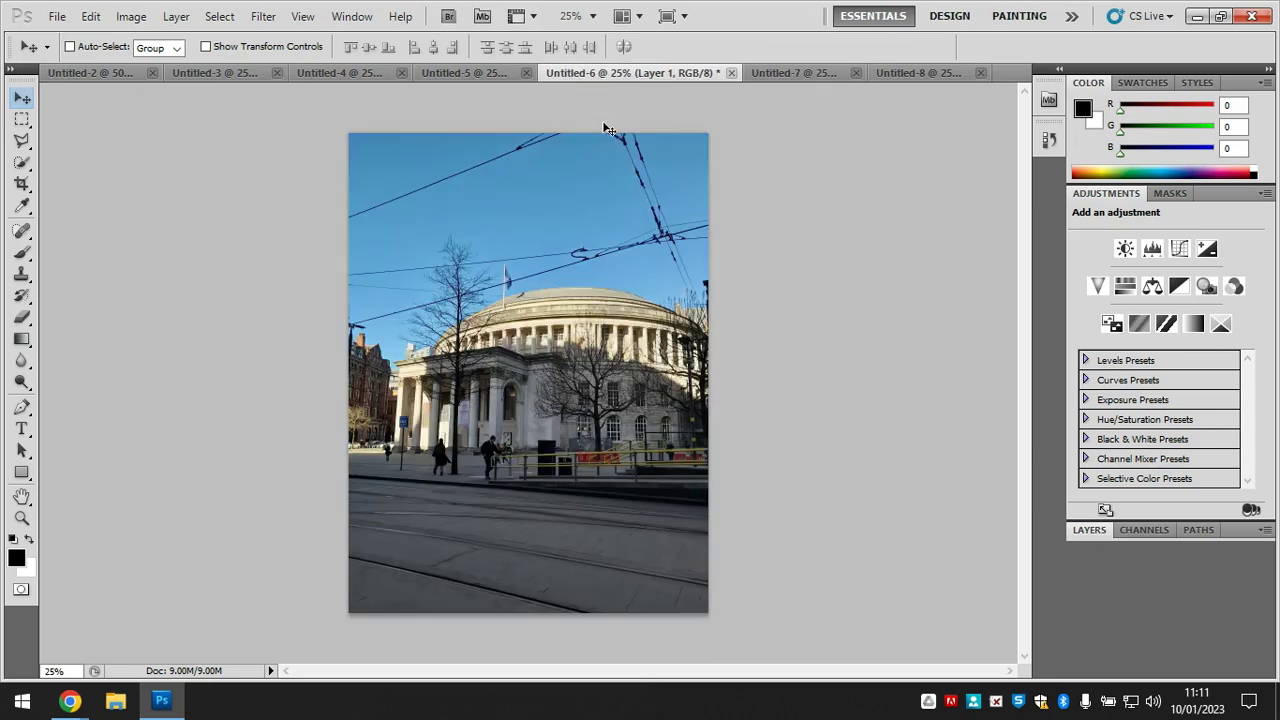
left_click(463, 70)
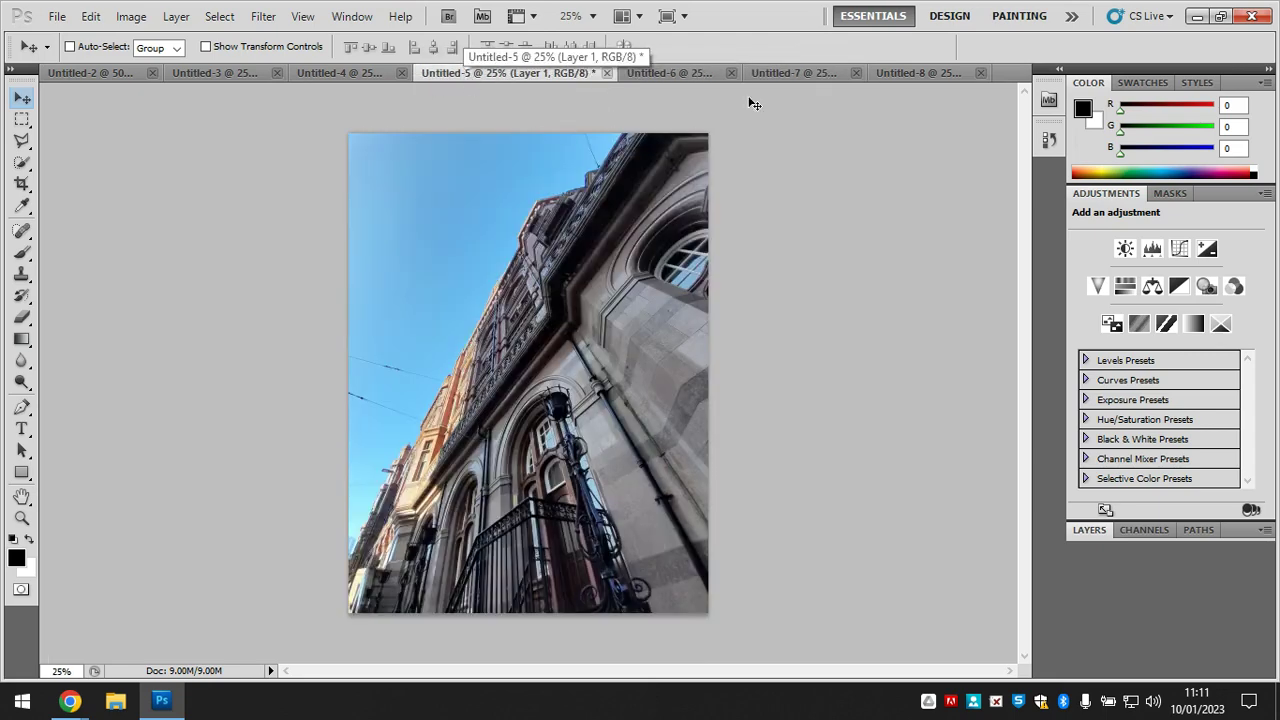
left_click(923, 74)
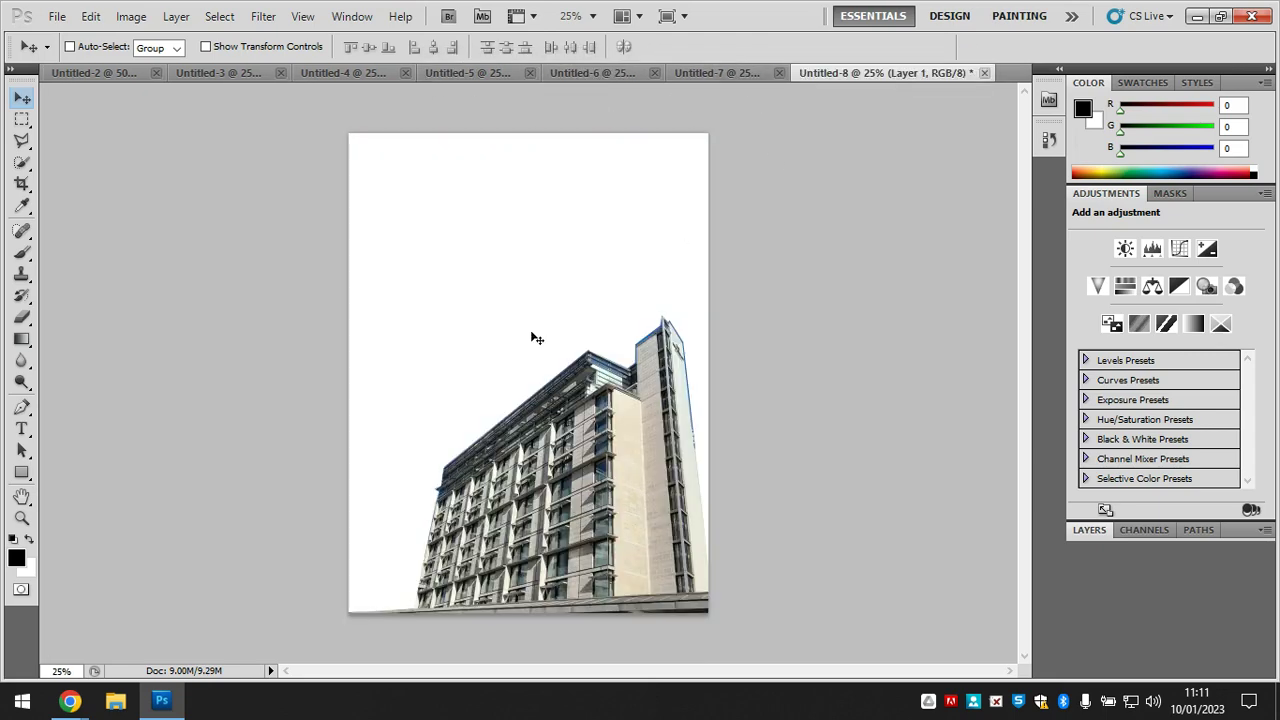
left_click(343, 79)
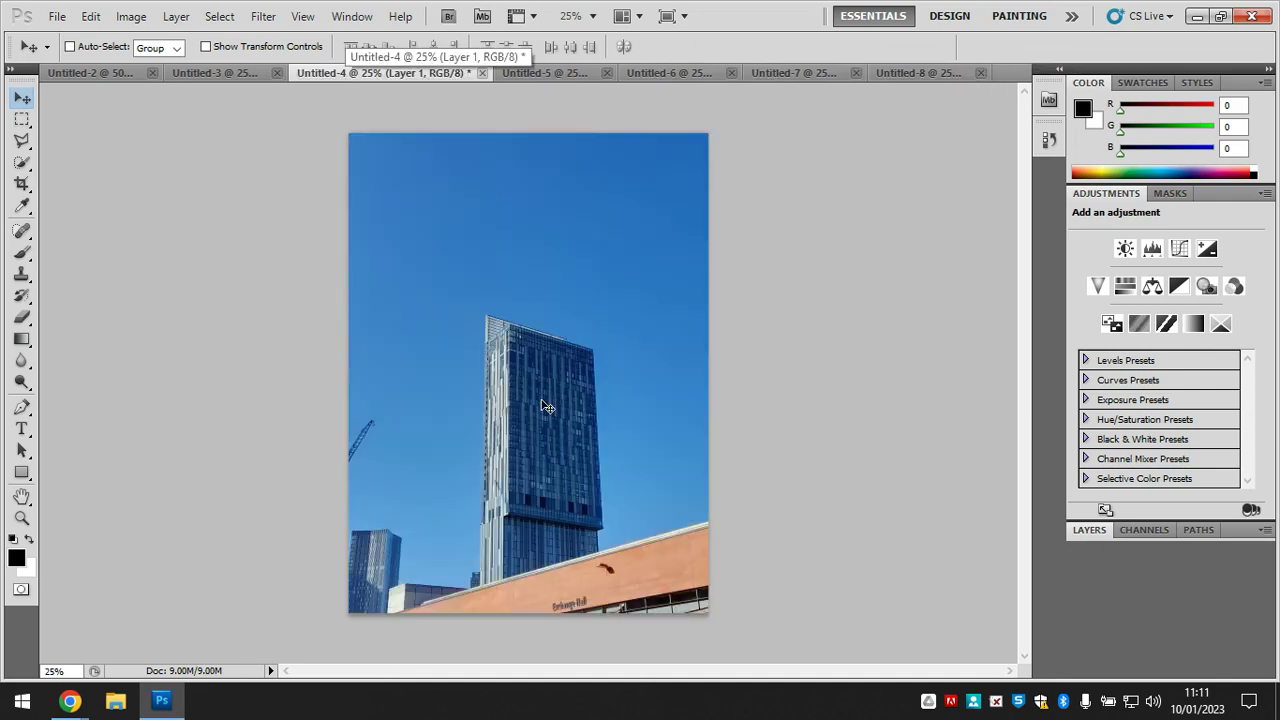
Zoom in on the glass tower to 50% and pick the Polygonal Lasso
key("z")
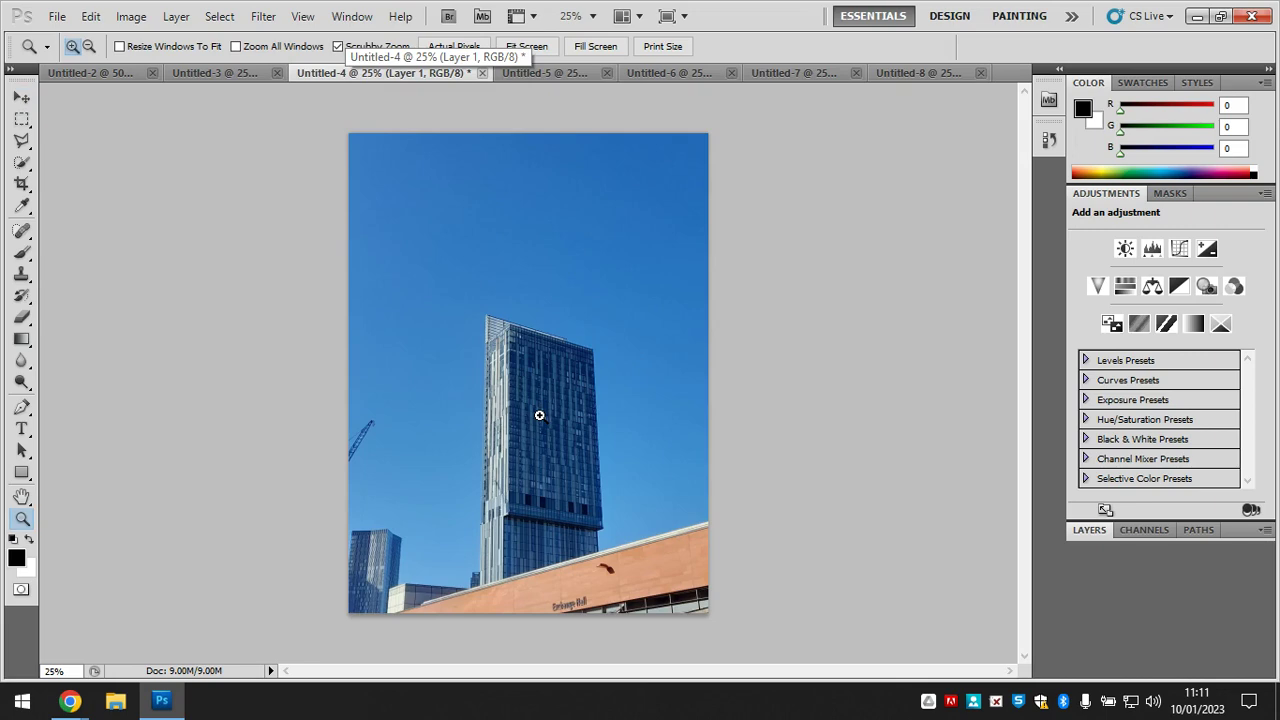
left_click(537, 438)
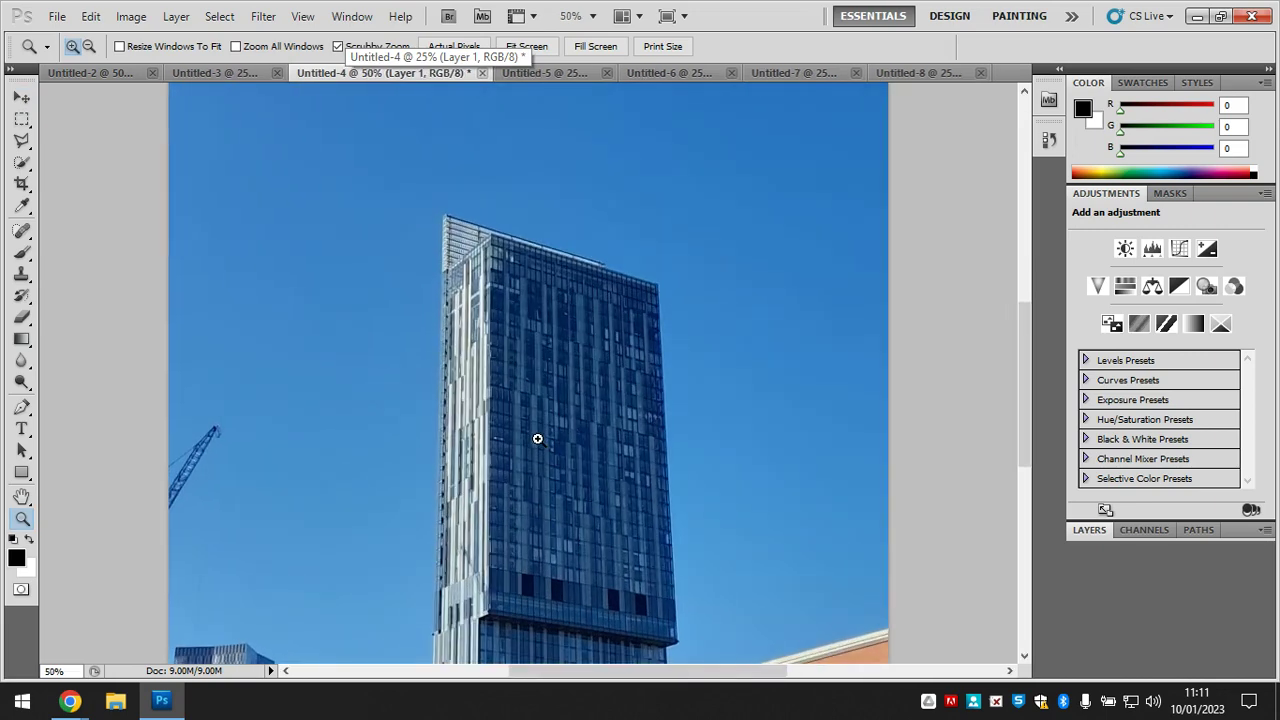
scroll(536, 434, "down", 3)
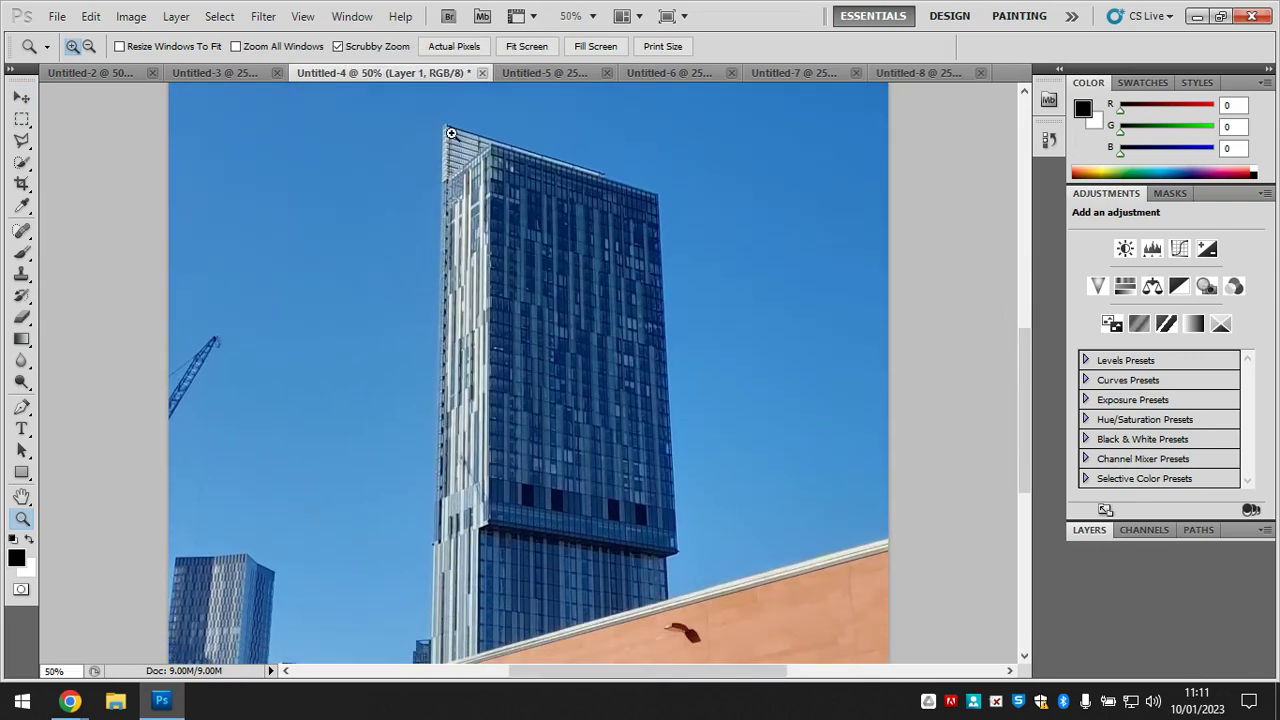
scroll(521, 470, "down", 1)
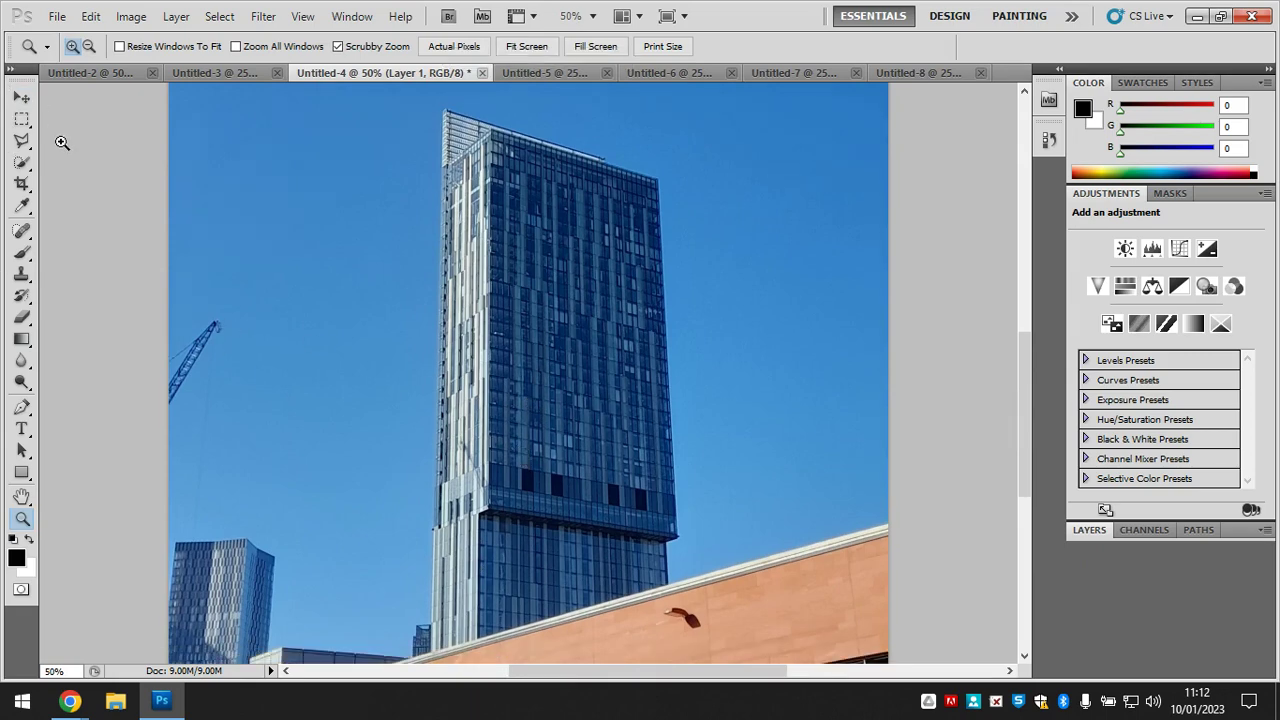
key("l")
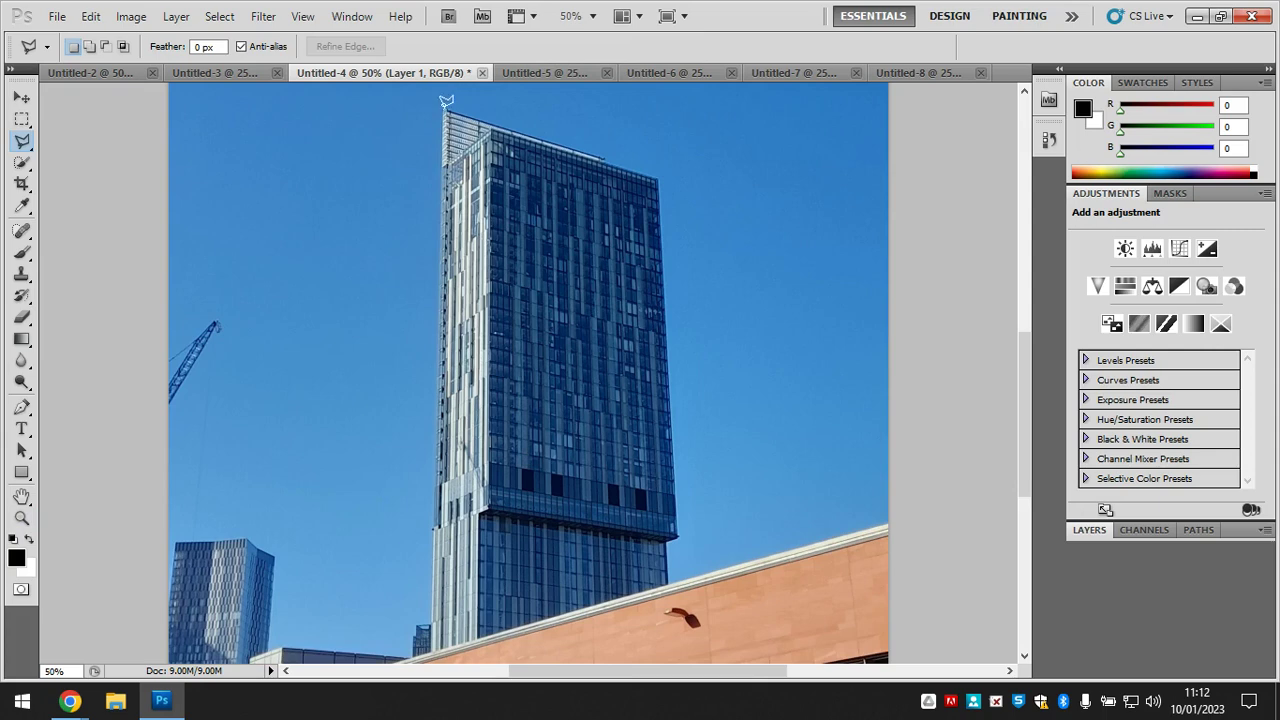
Outline the glass tower with six lasso points, close the selection, and return to Untitled-8
left_click(444, 110)
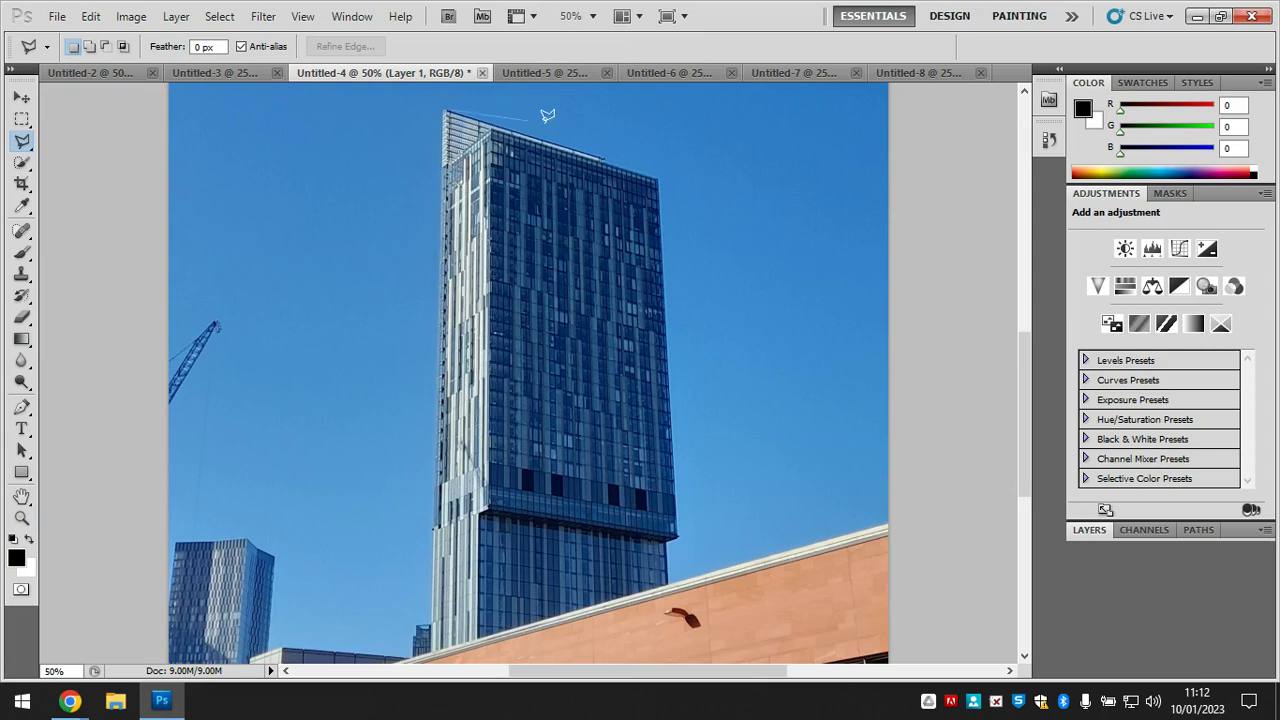
left_click(604, 157)
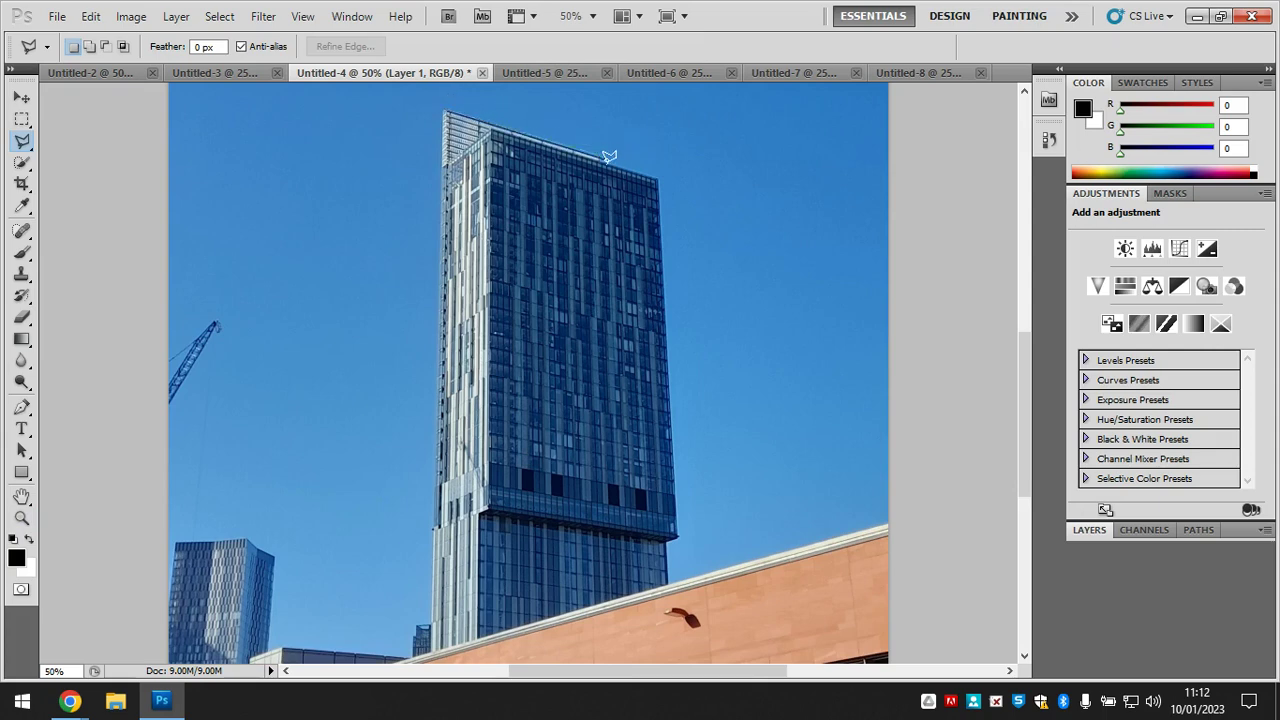
left_click(661, 171)
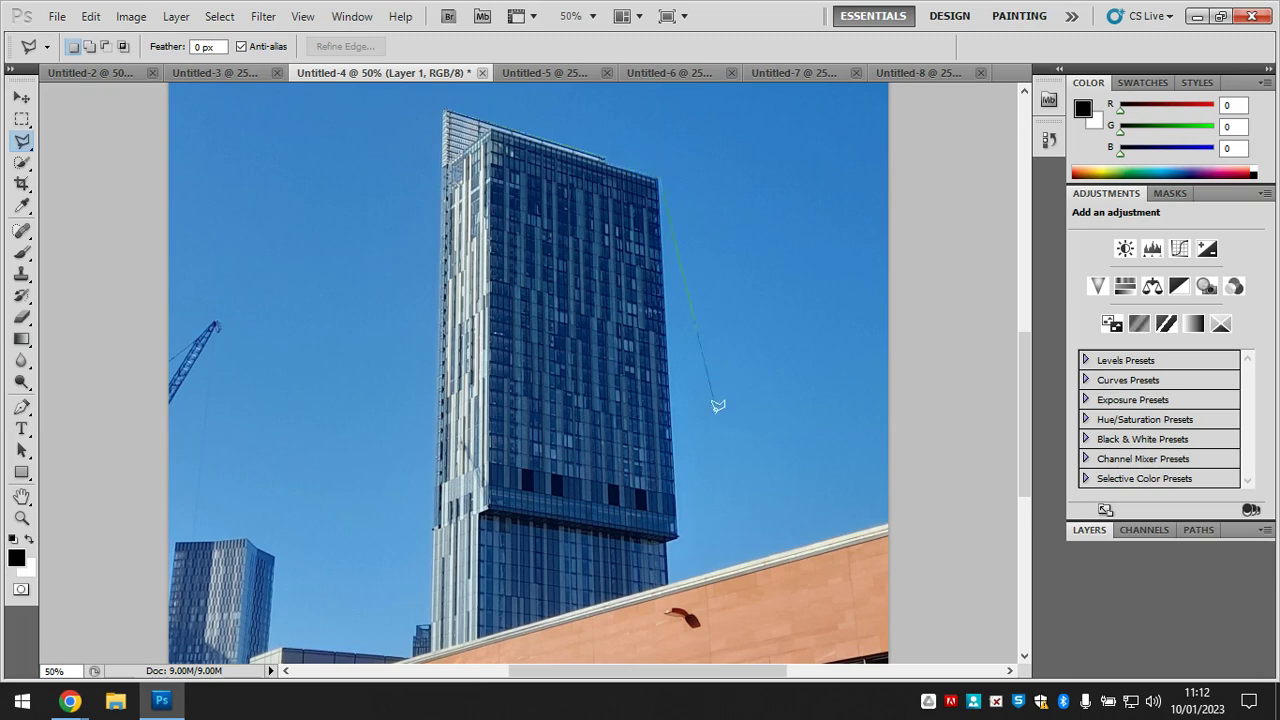
left_click(668, 533)
left_click(670, 577)
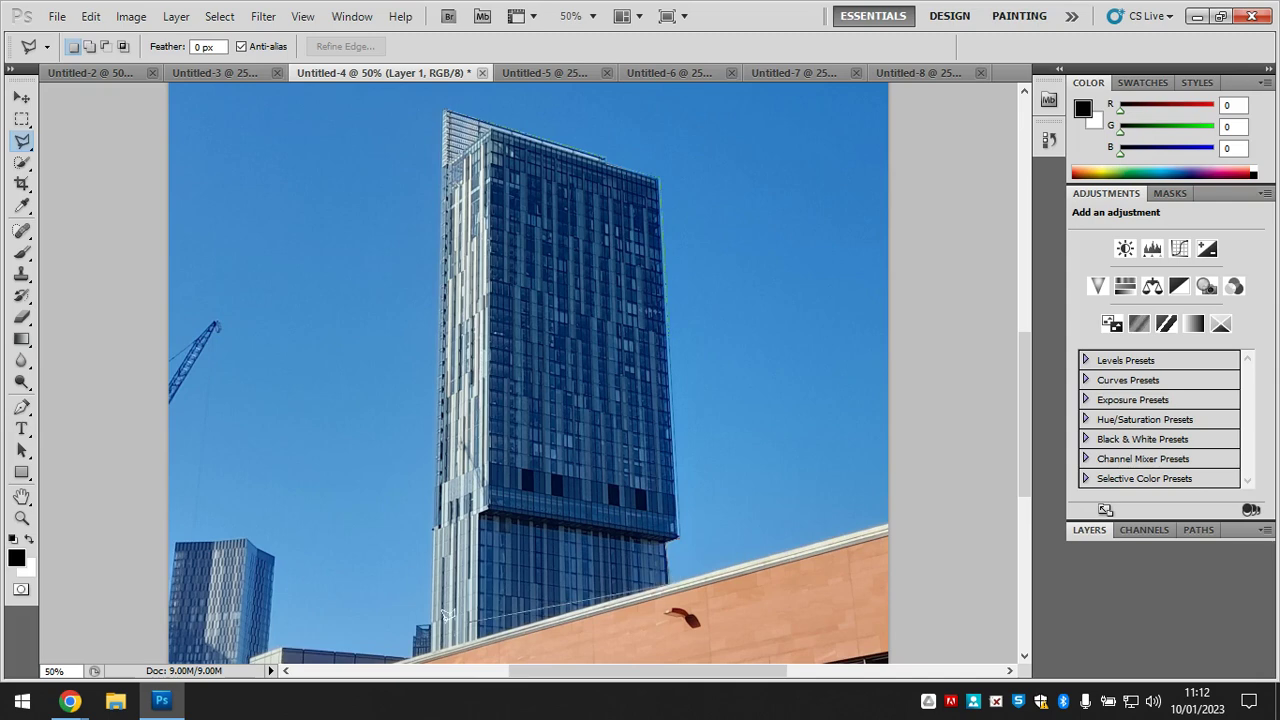
left_click(428, 640)
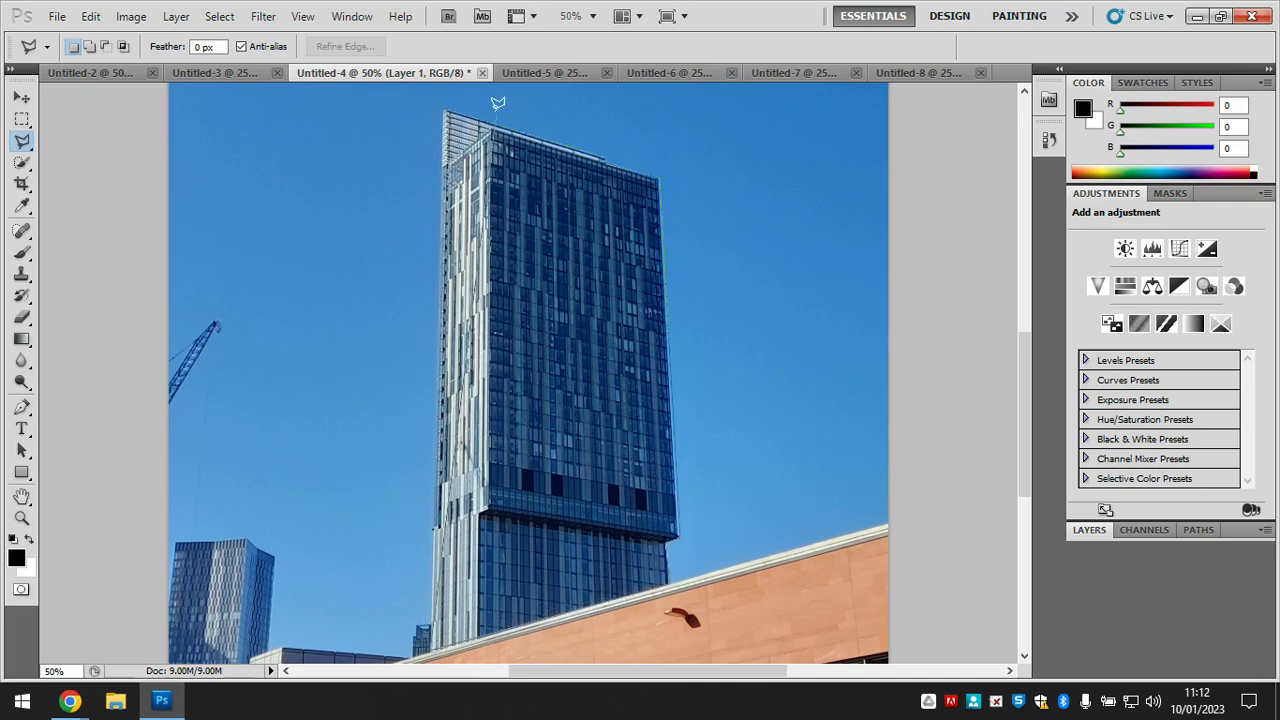
left_click(443, 104)
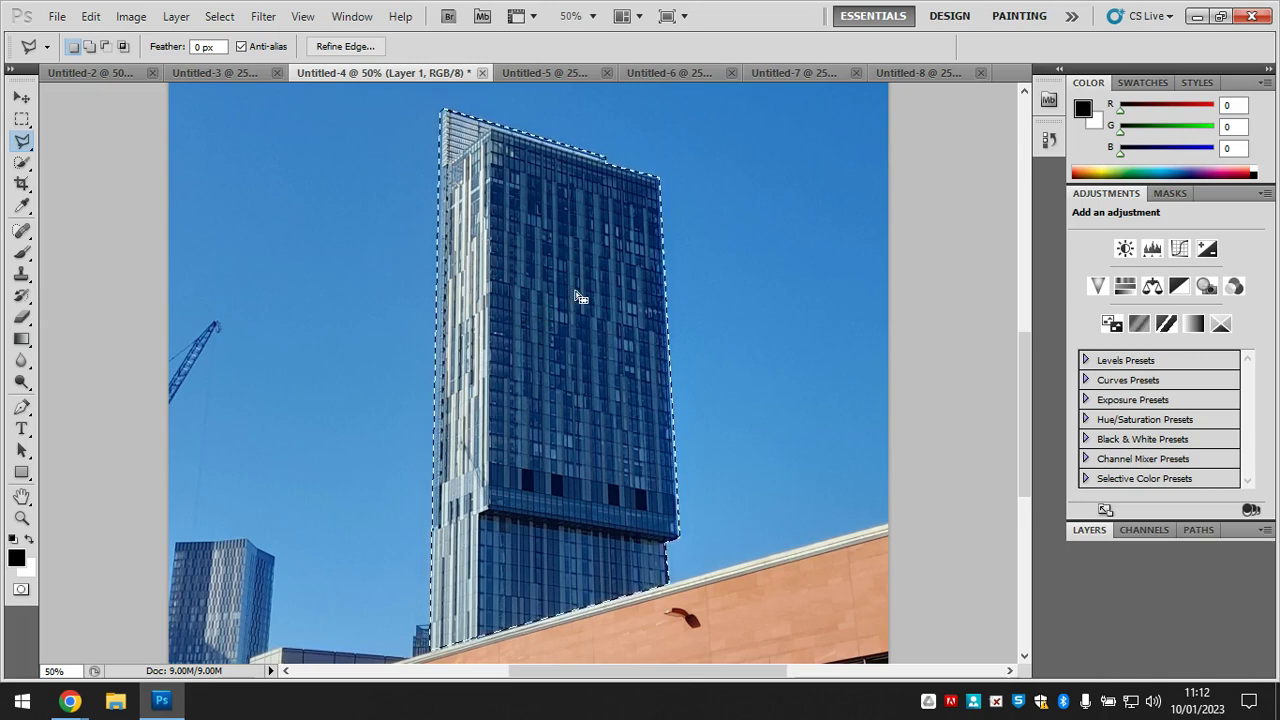
left_click(943, 68)
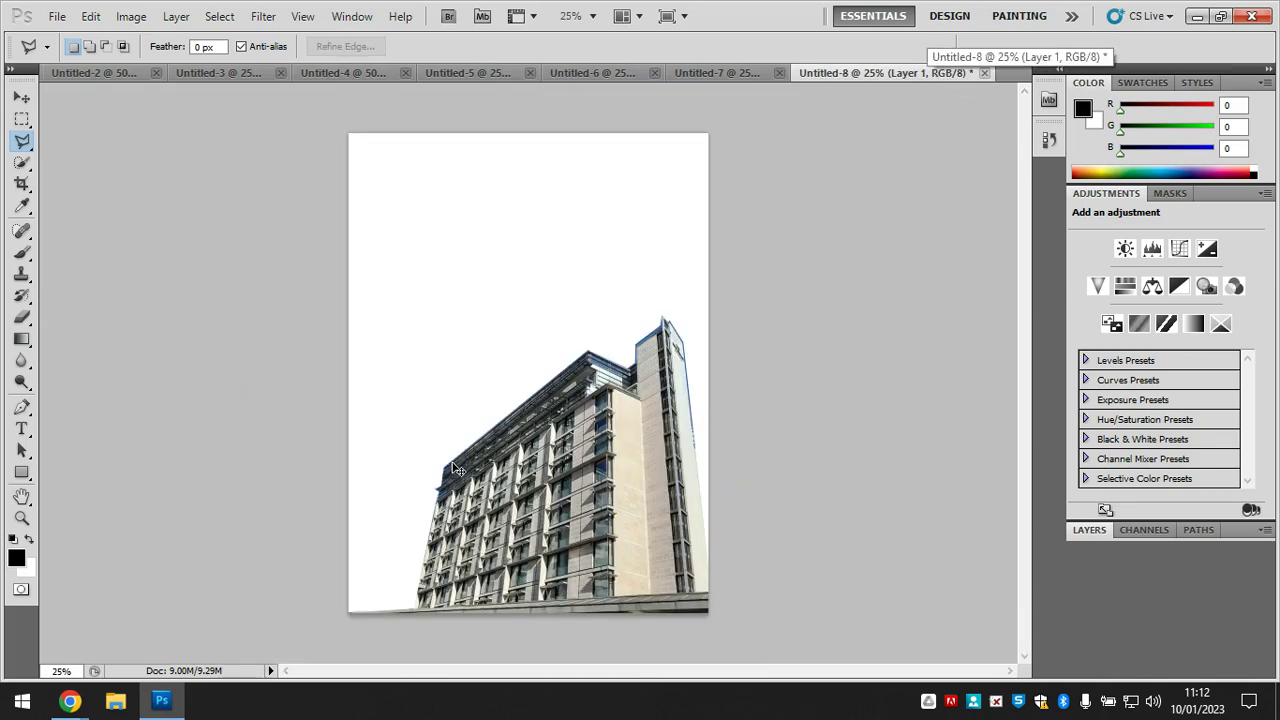
Paste the glass tower into the collage as Layer 2 and move it to the left edge
left_click_drag(455, 468, 455, 466)
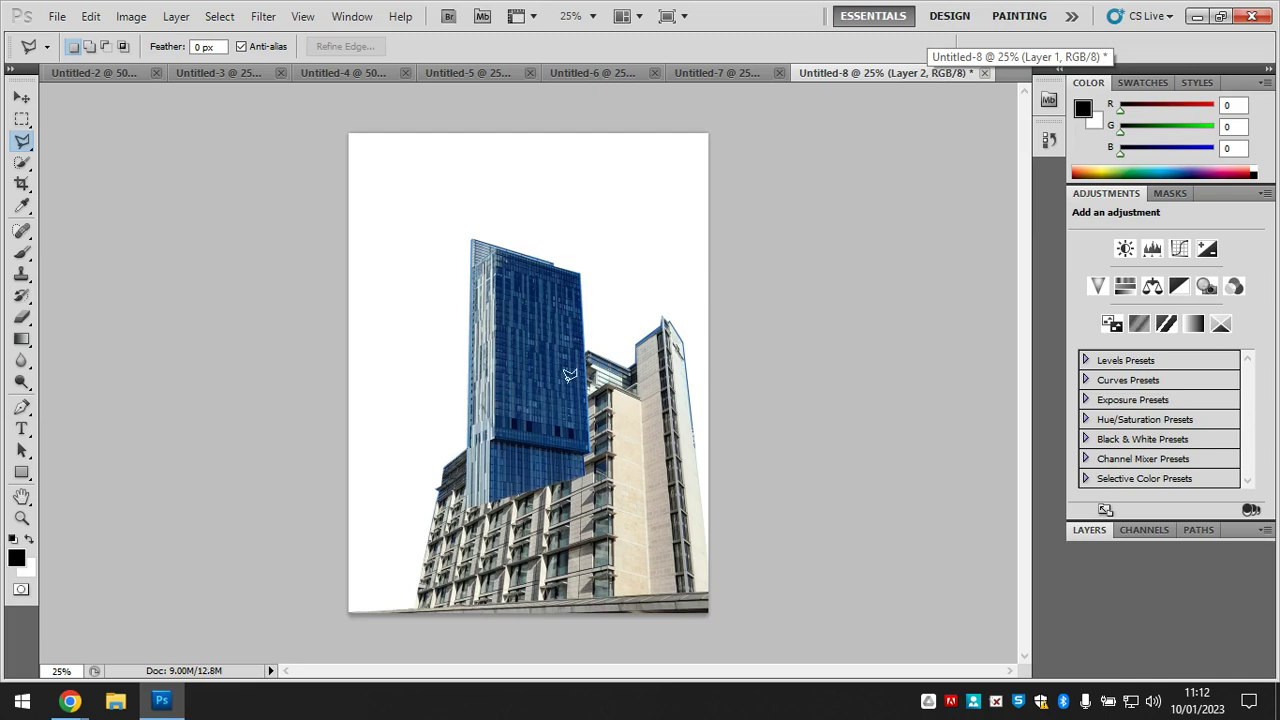
left_click(21, 97)
left_click_drag(521, 390, 437, 485)
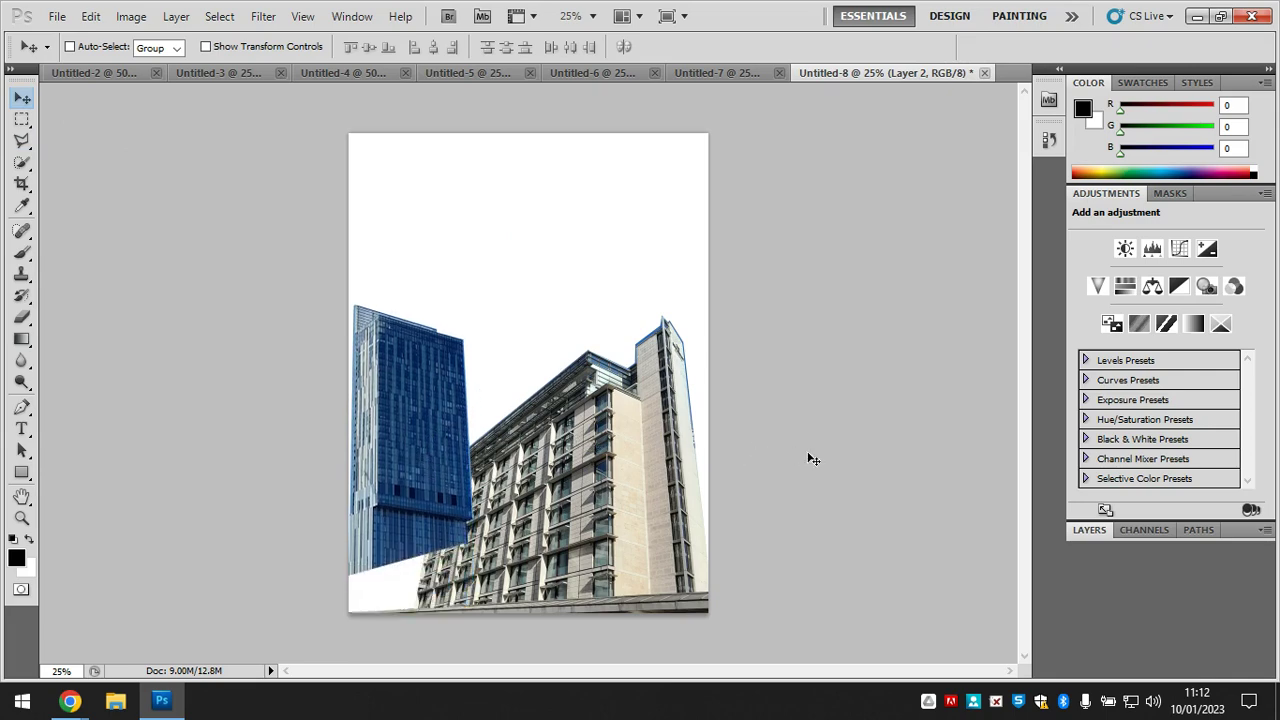
Stack Layer 1's building above the tower, then select Layer 2 and lower it about 65 px
left_click(1091, 531)
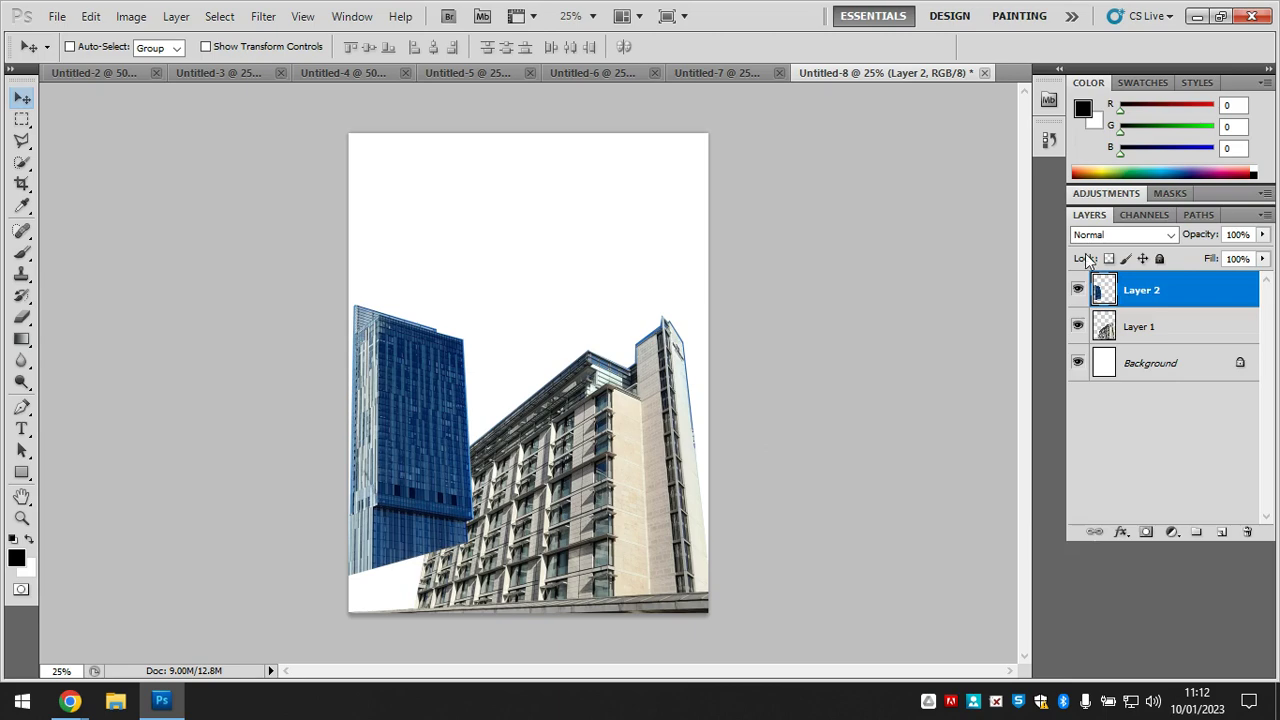
left_click_drag(1144, 333, 1138, 290)
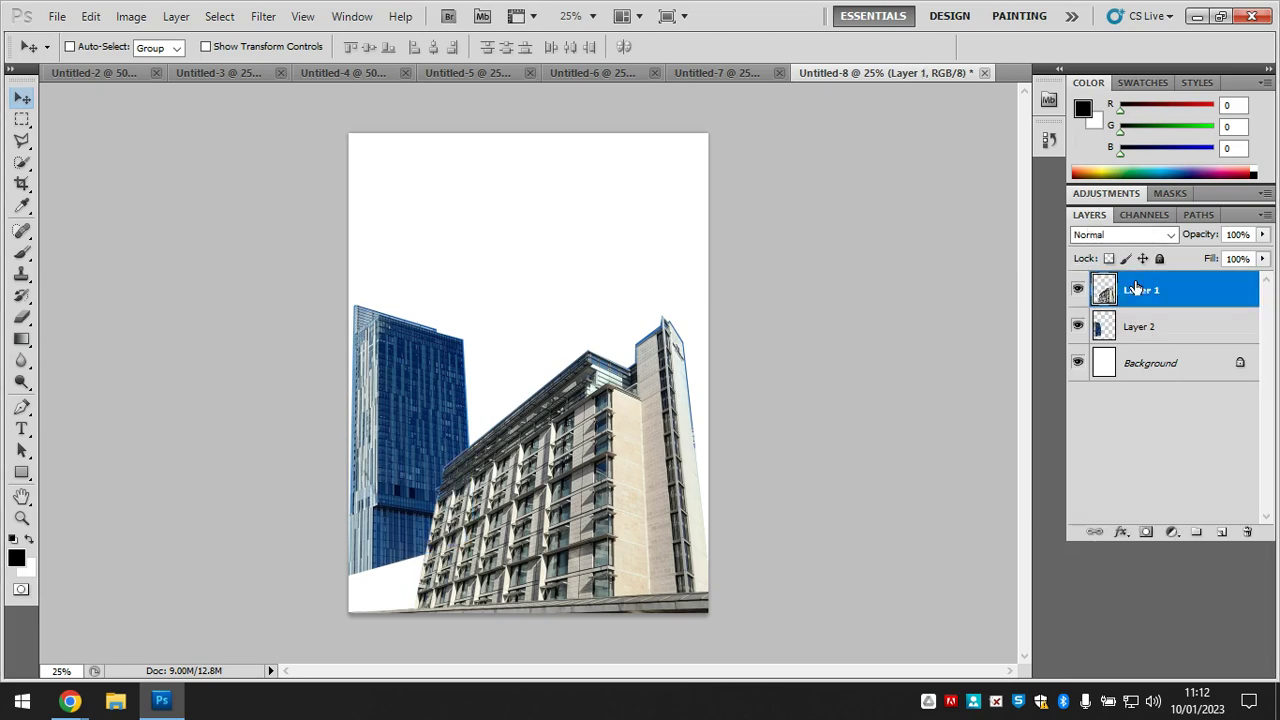
right_click(410, 400)
right_click(375, 340)
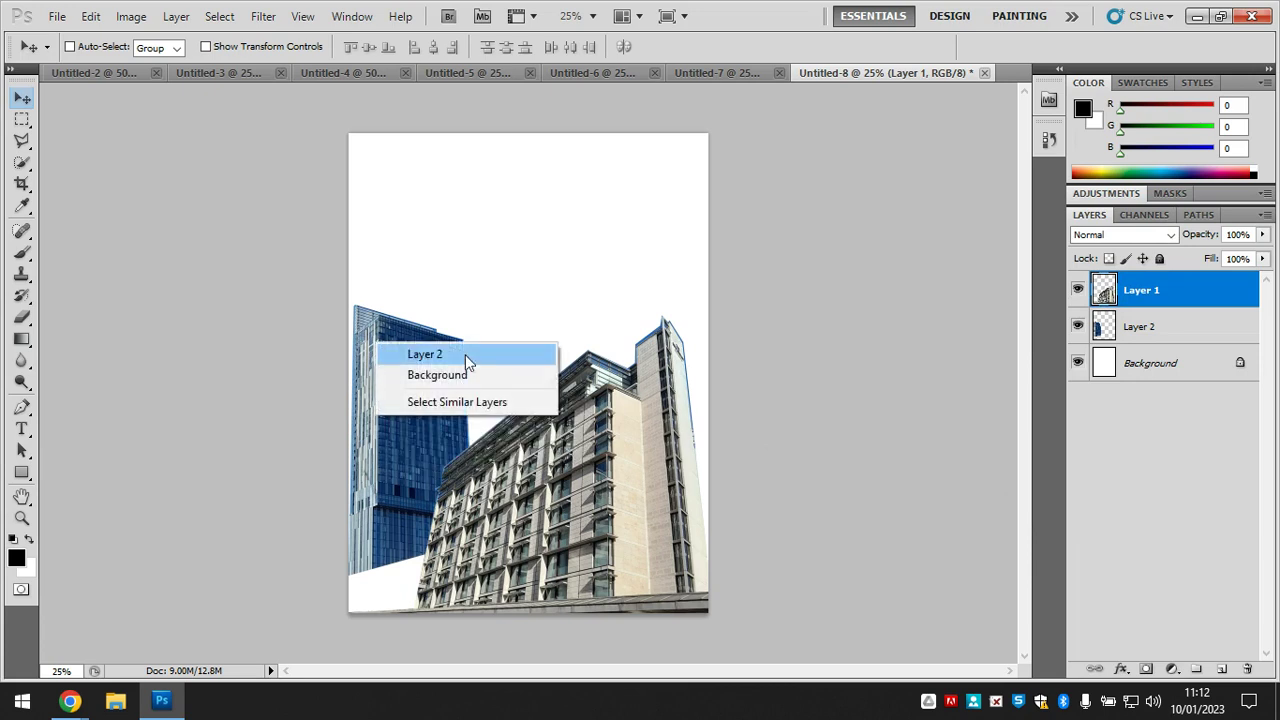
right_click(613, 398)
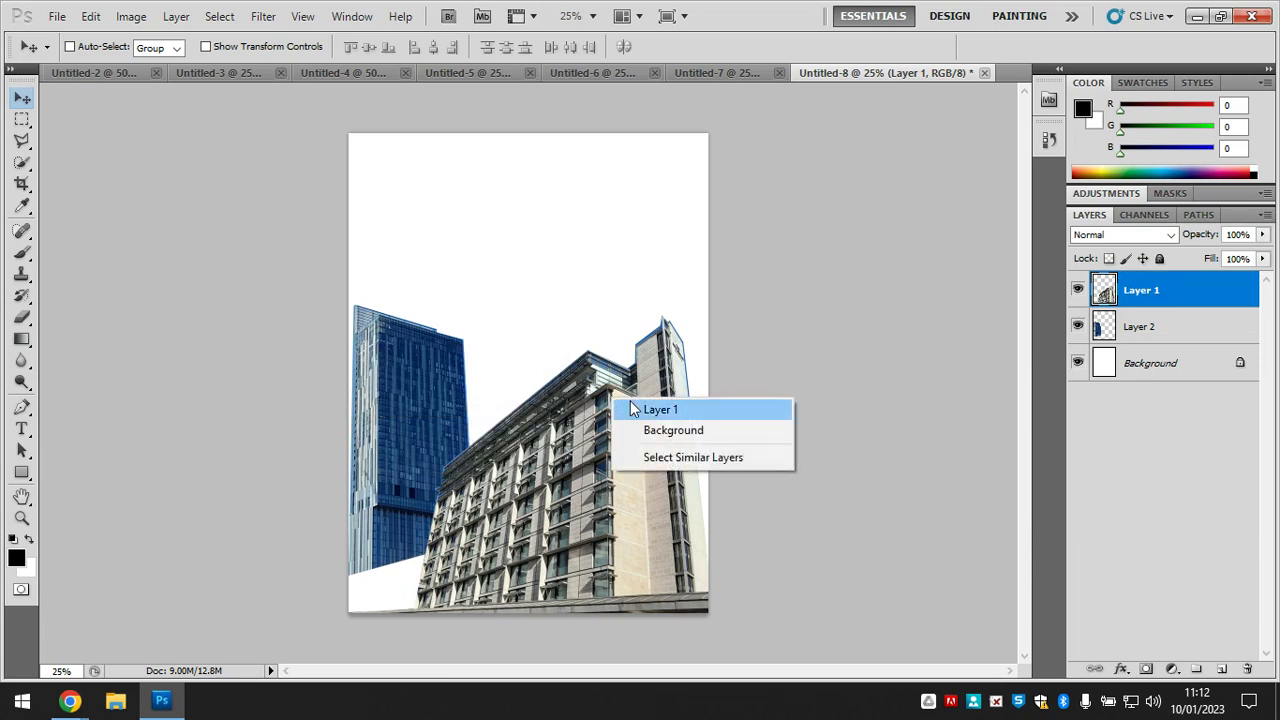
right_click(407, 362)
left_click(432, 376)
left_click_drag(431, 378, 424, 438)
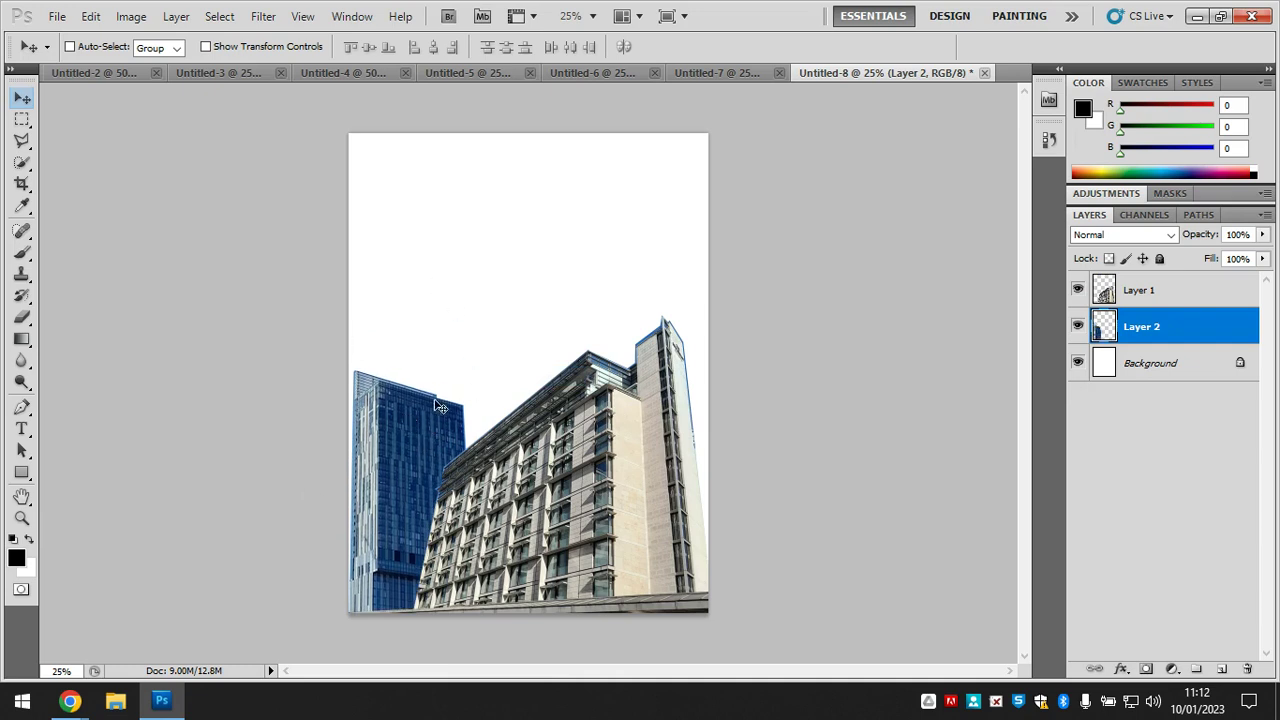
Enlarge the glass tower to about 141% and shift it left to the page edge
key("ctrl+t")
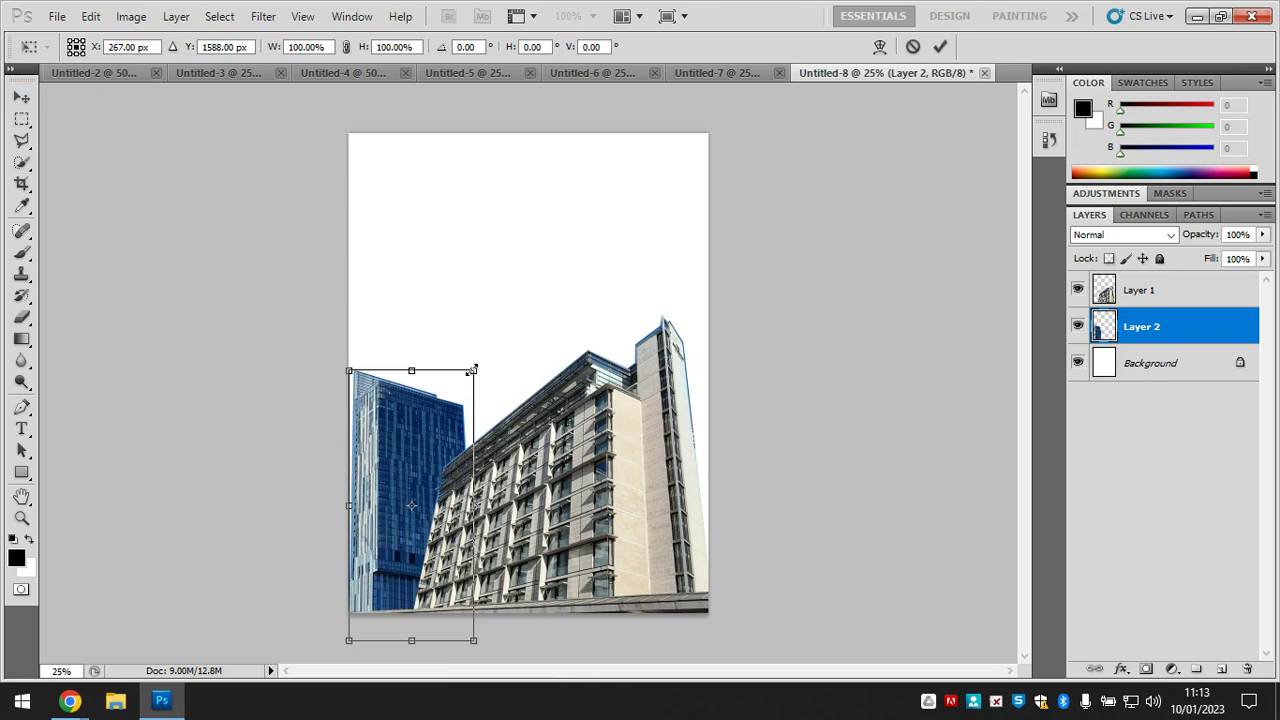
left_click_drag(474, 370, 526, 260)
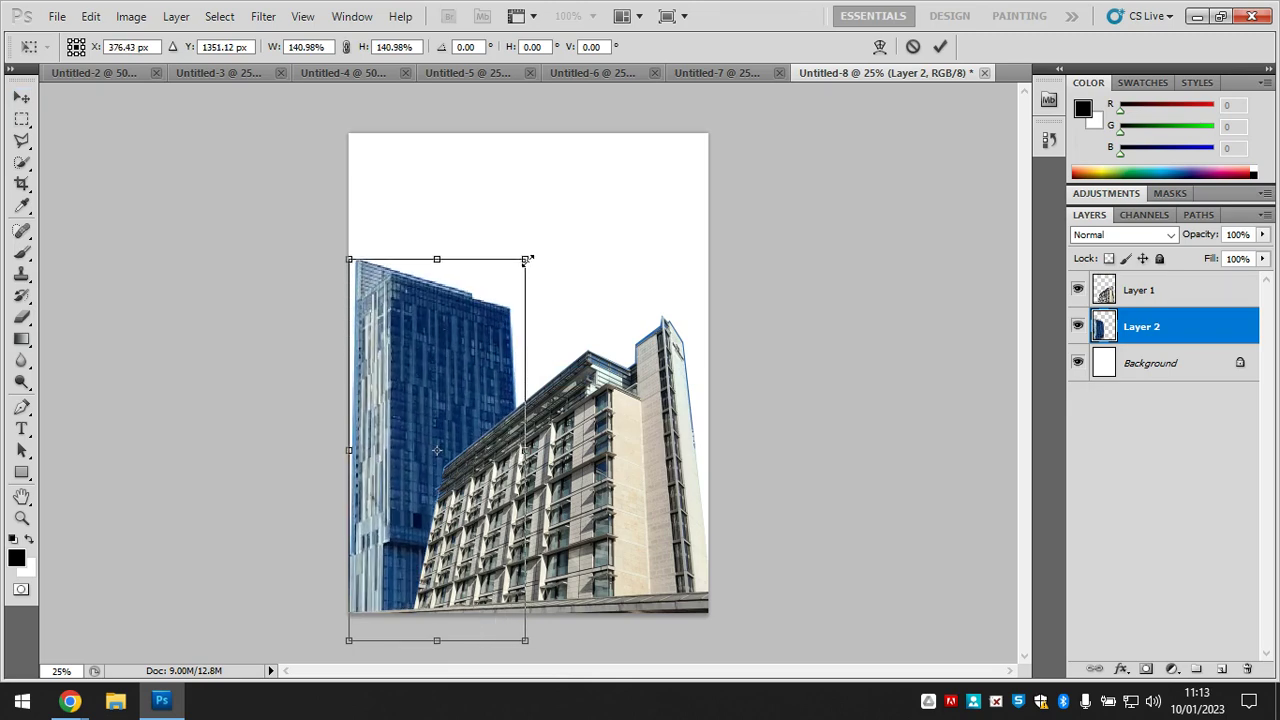
left_click_drag(510, 330, 492, 328)
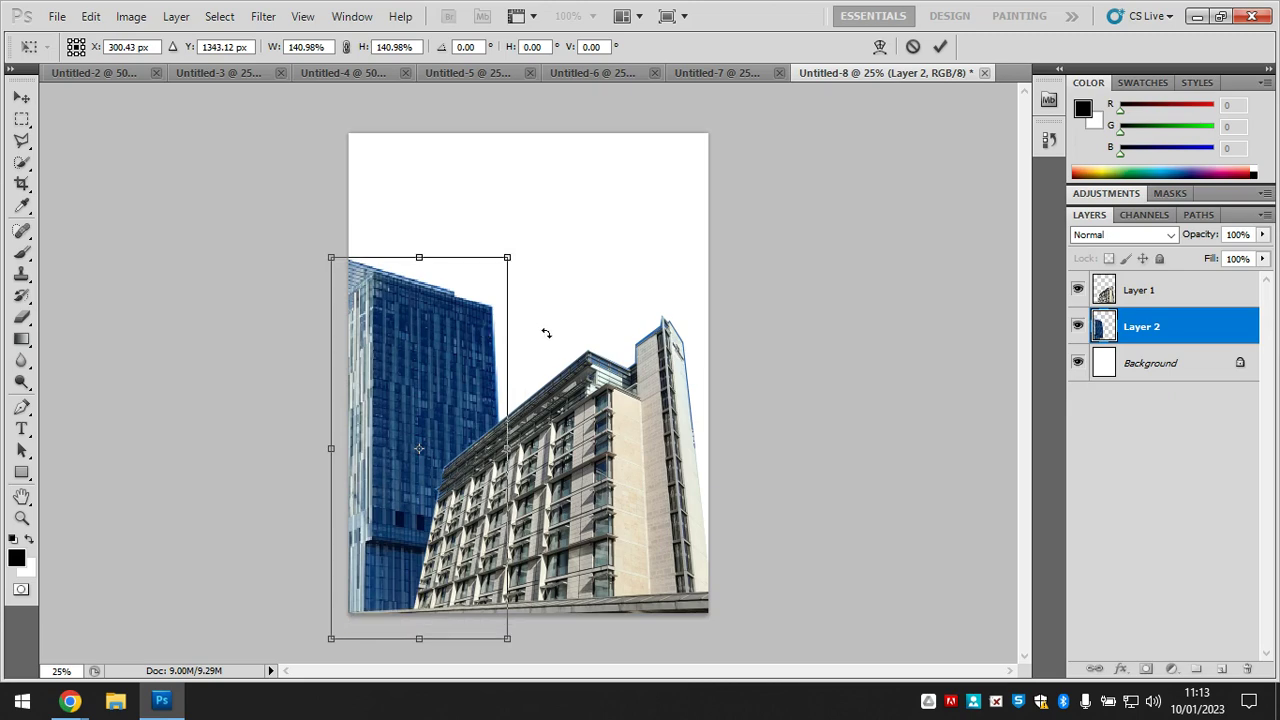
key("Return")
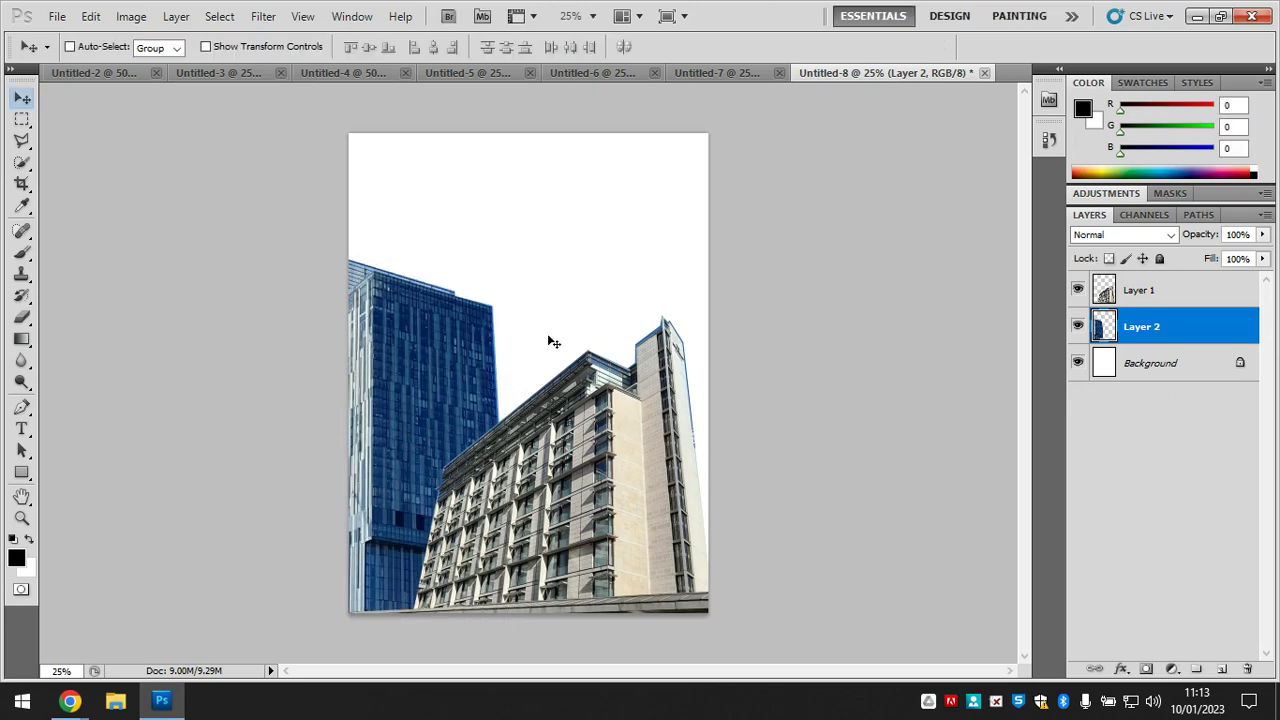
Shrink the beige building (Layer 1) to about 86% and move it slightly right
right_click(532, 497)
left_click(562, 507)
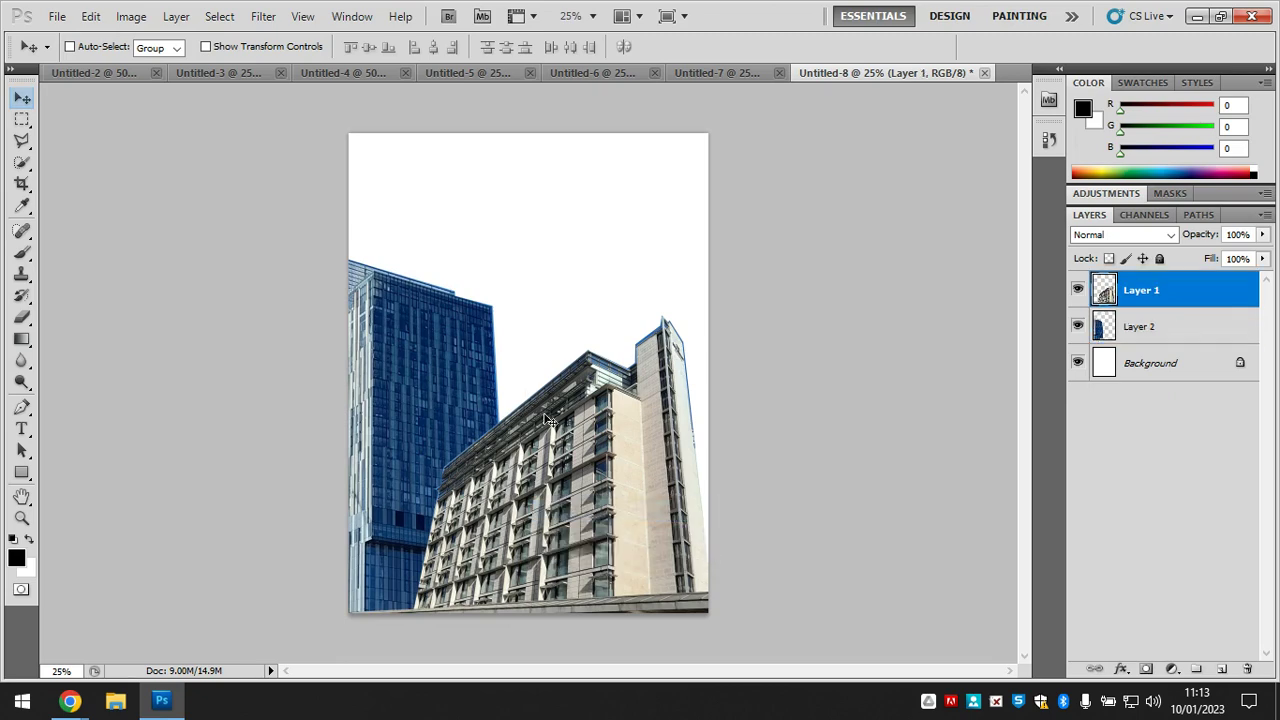
right_click(552, 452)
left_click(605, 461)
key("ctrl+t")
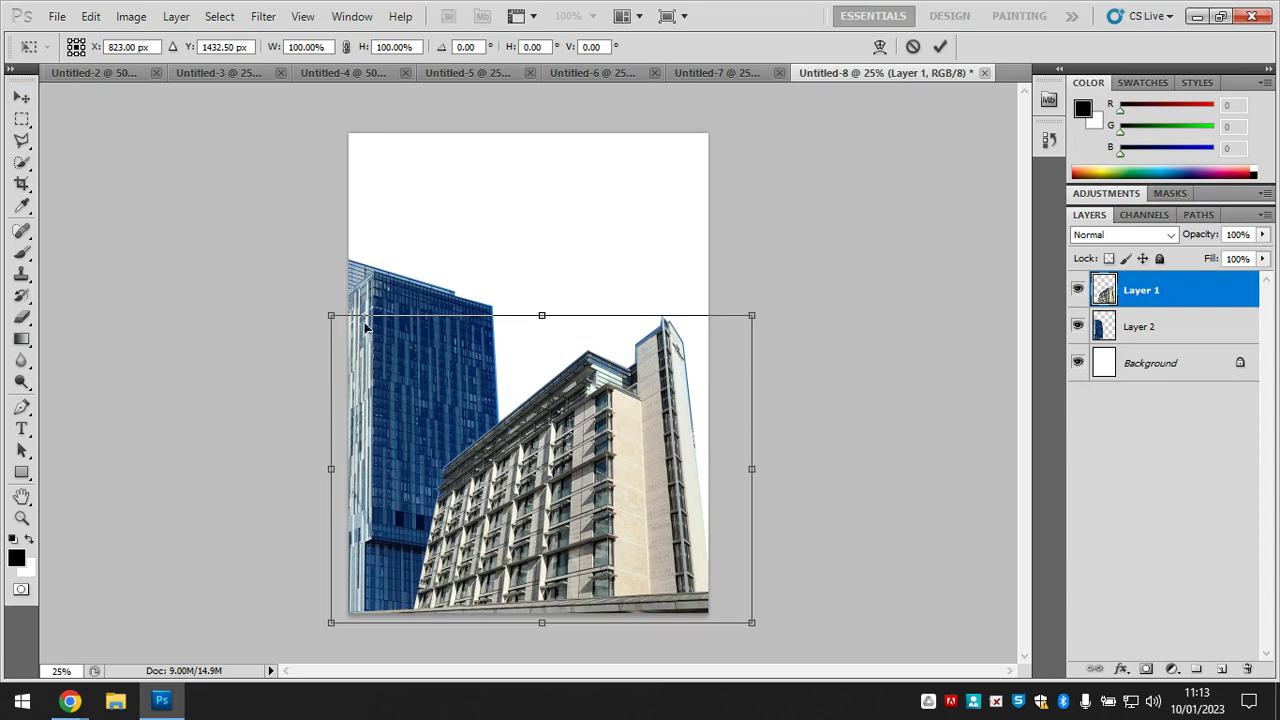
left_click_drag(331, 314, 388, 356)
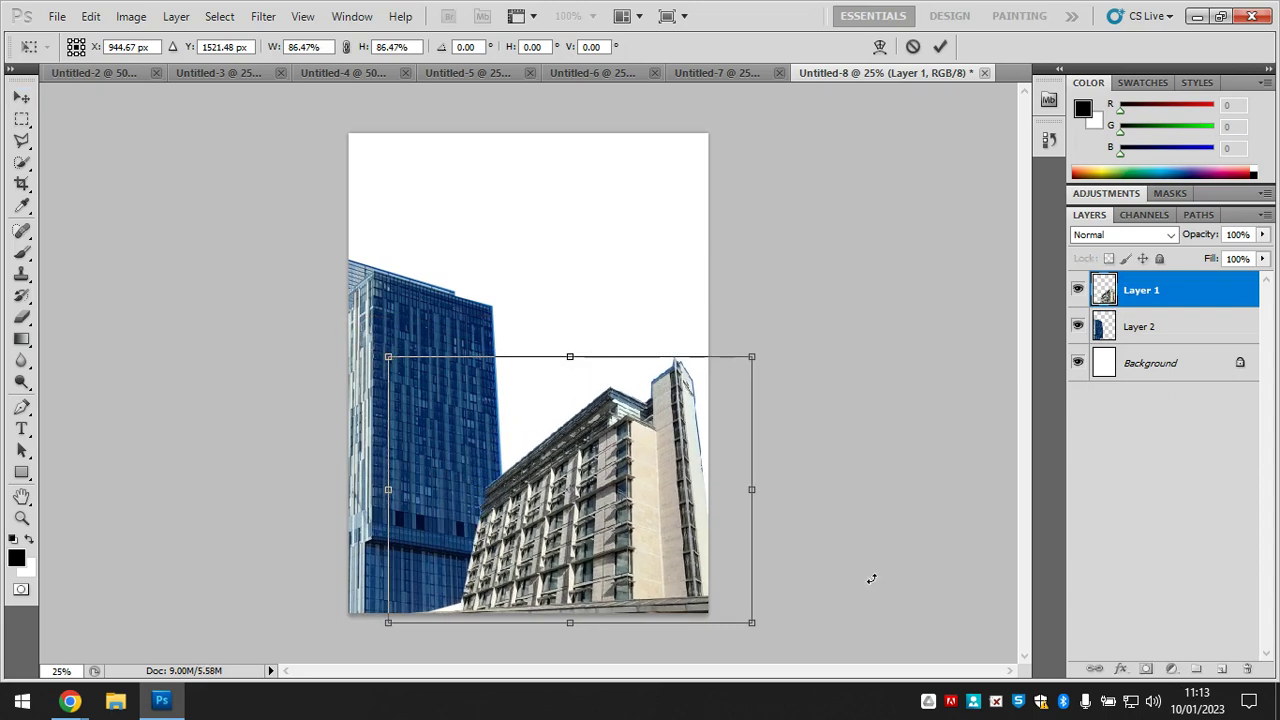
left_click_drag(606, 540, 621, 539)
left_click_drag(620, 536, 622, 539)
key("Return")
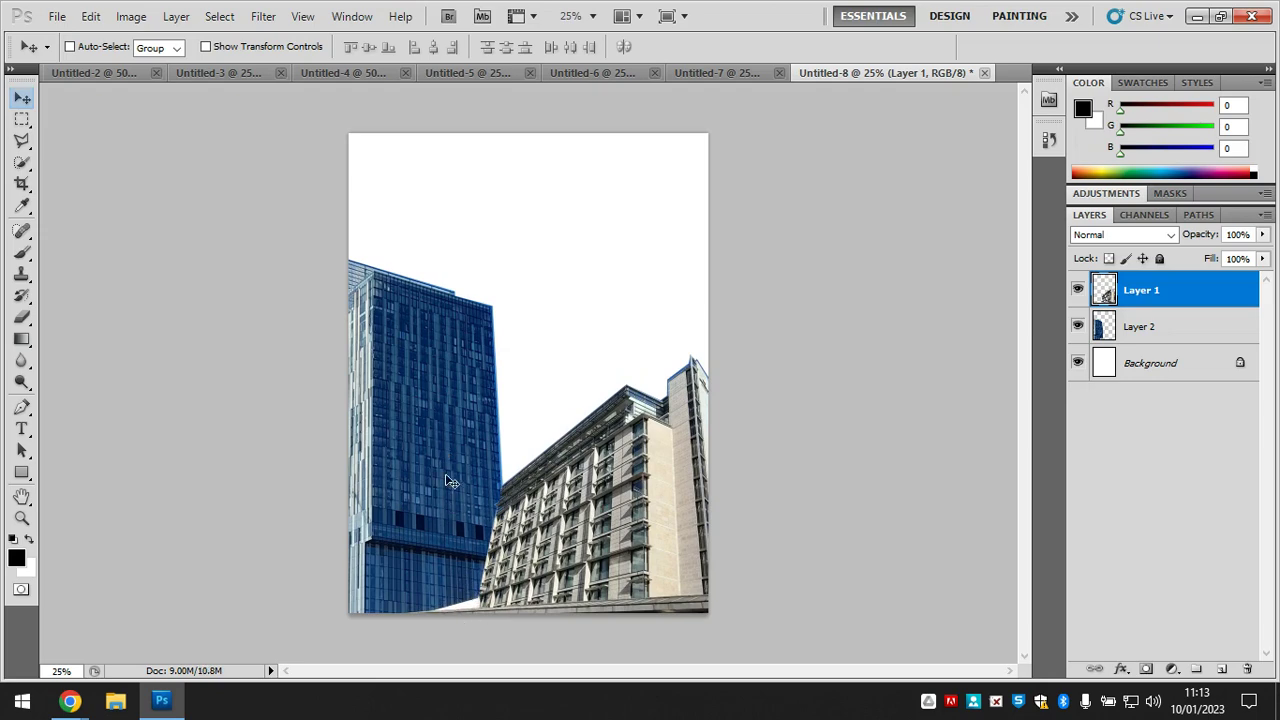
Nudge the glass tower slightly down and right with arrow keys, then bring up Untitled-5
right_click(432, 389)
left_click(468, 392)
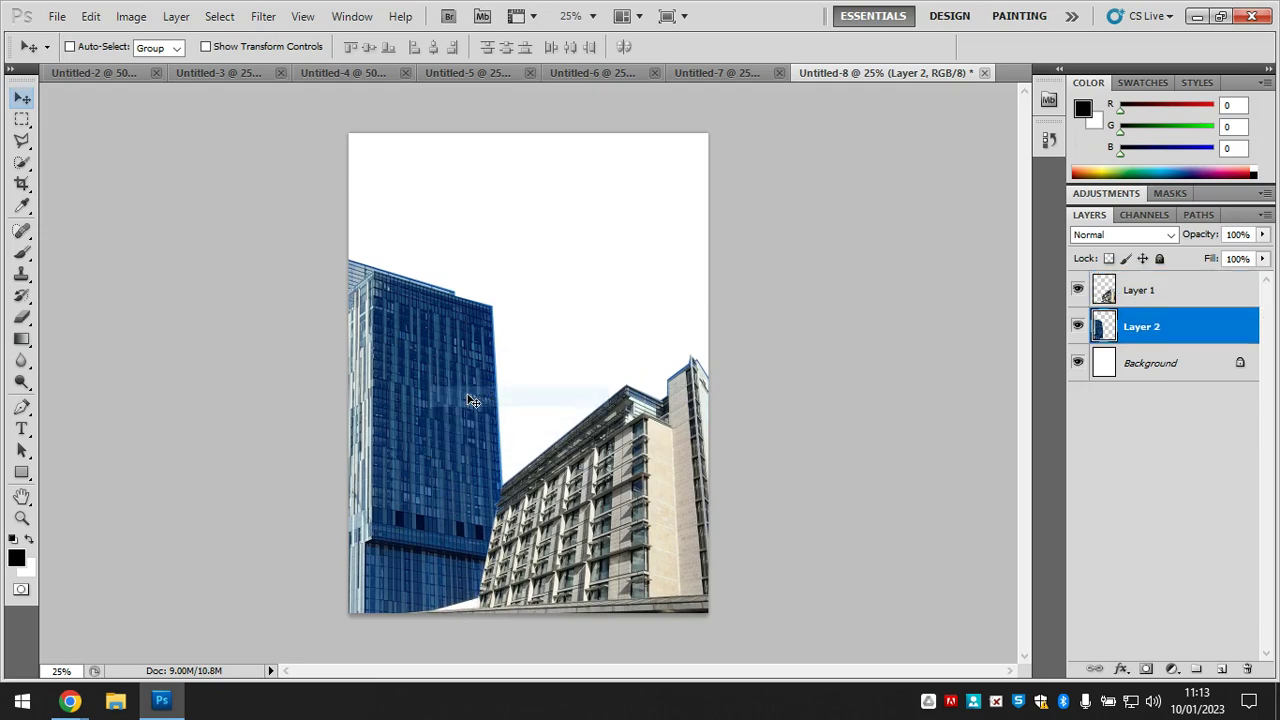
key("ctrl+t")
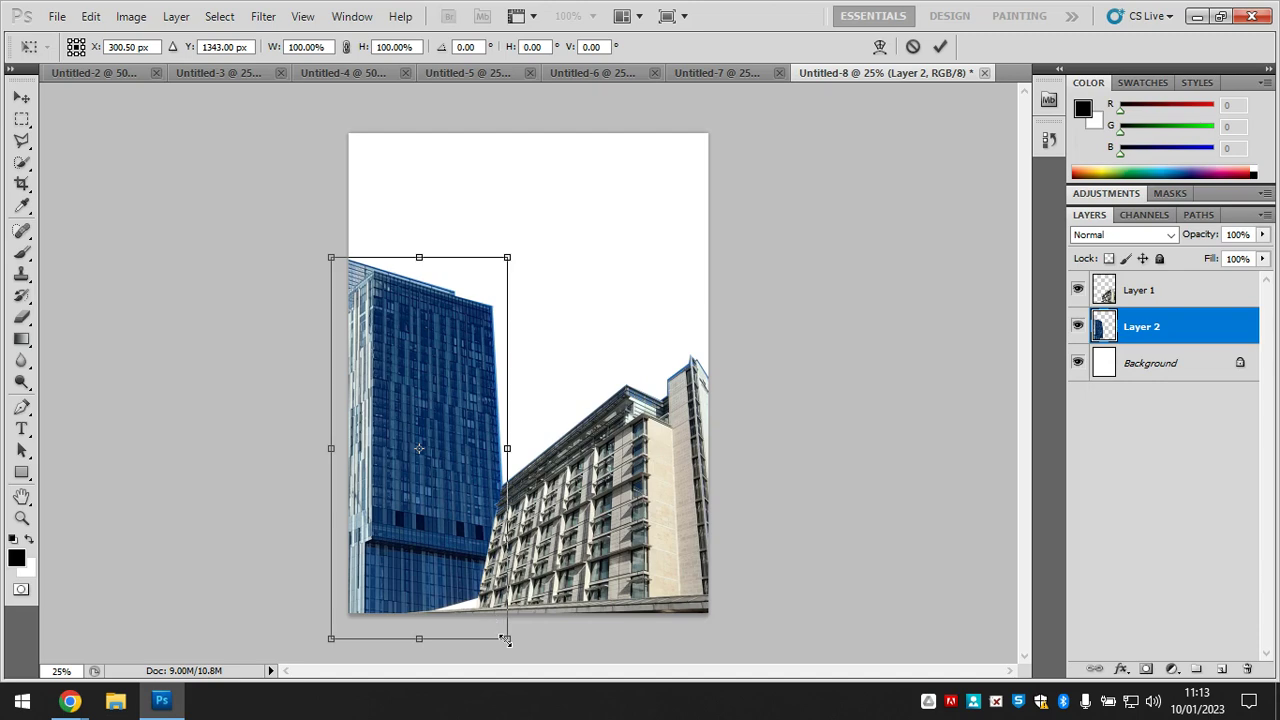
key("shift+Down")
key("shift+Down")
key("shift+Down")
key("shift+Down")
key("shift+Down")
key("shift+Down")
key("Down")
key("Down")
key("Down")
key("Down")
key("Right")
key("Right")
key("Right")
key("Right")
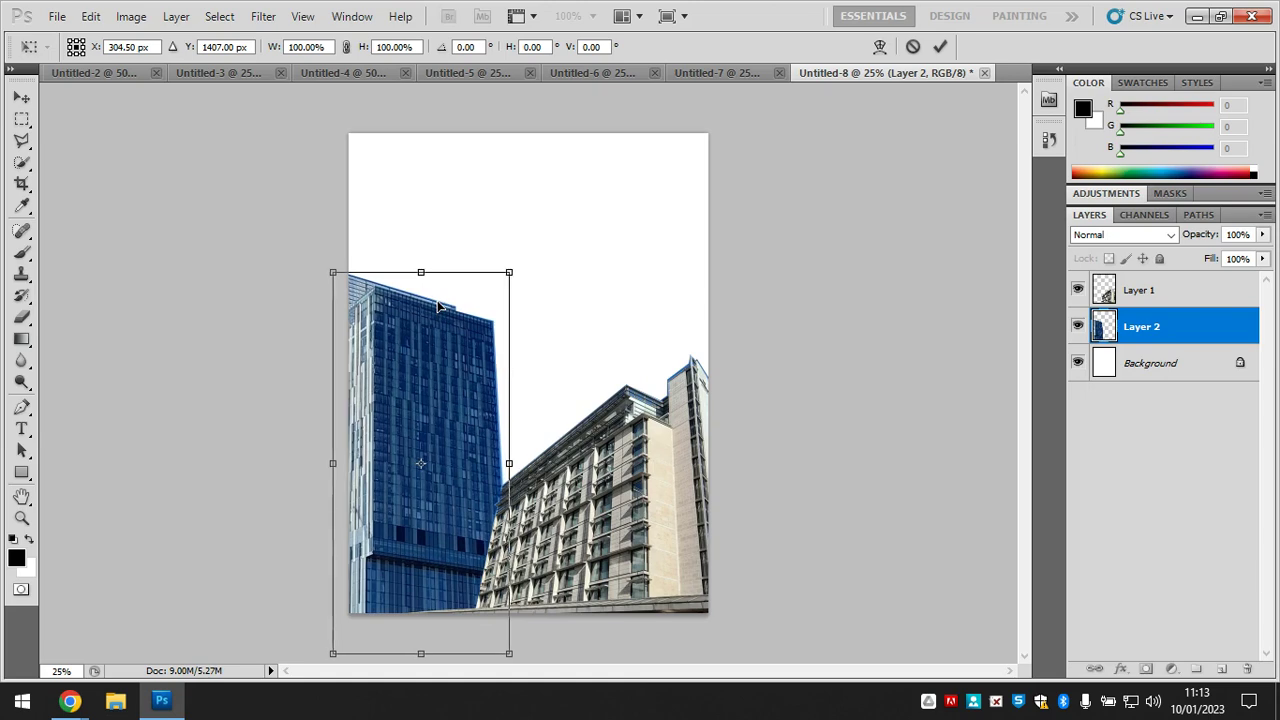
key("shift+Right")
key("Right")
key("Right")
key("Right")
key("Right")
key("Right")
key("Right")
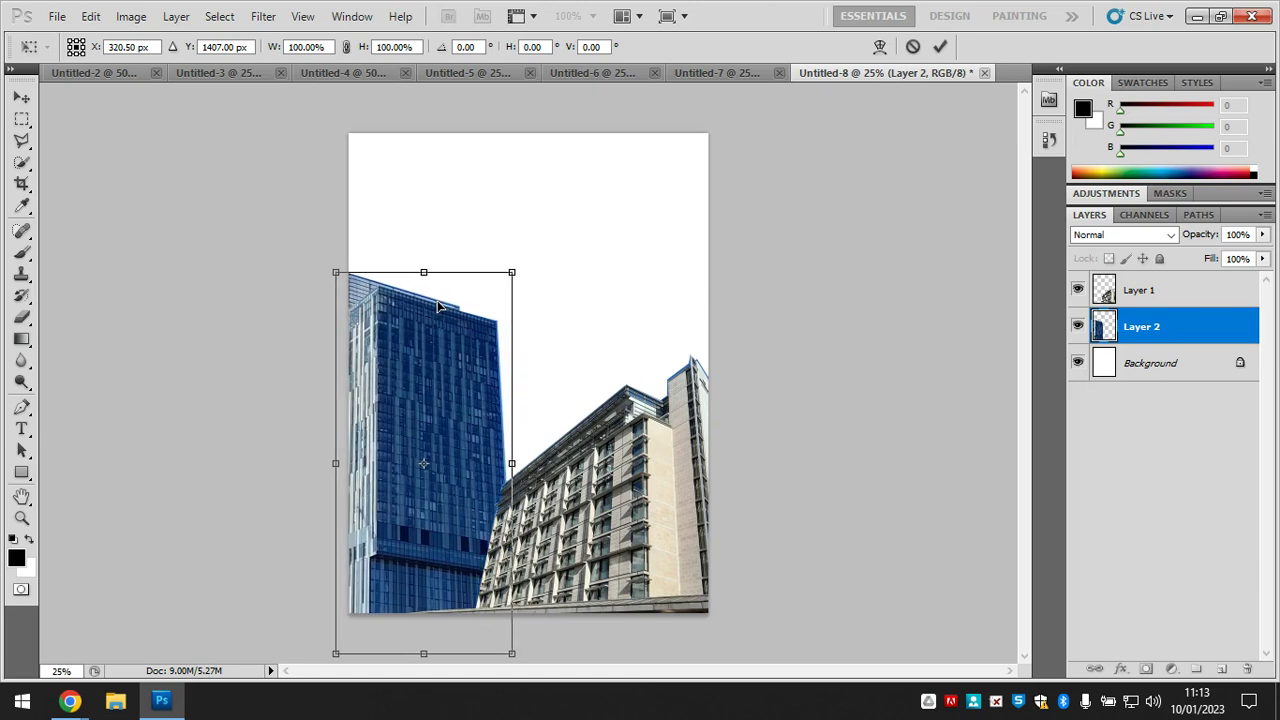
key("Return")
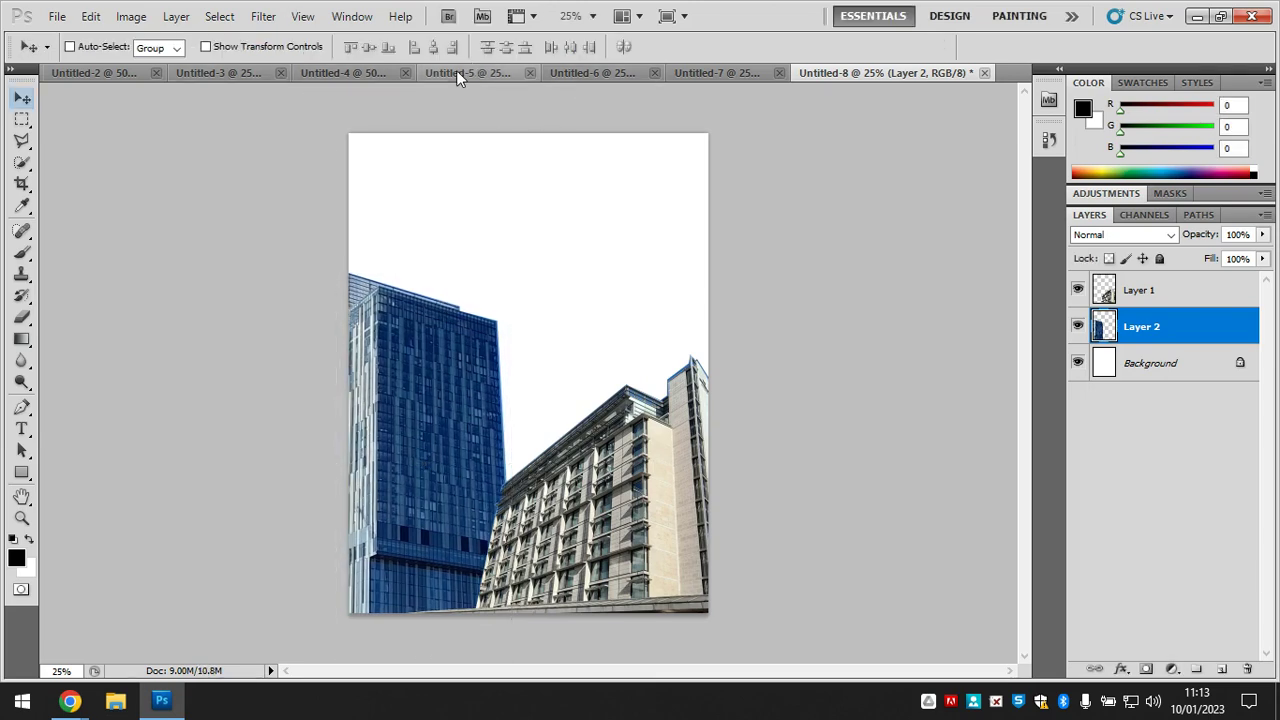
left_click(456, 70)
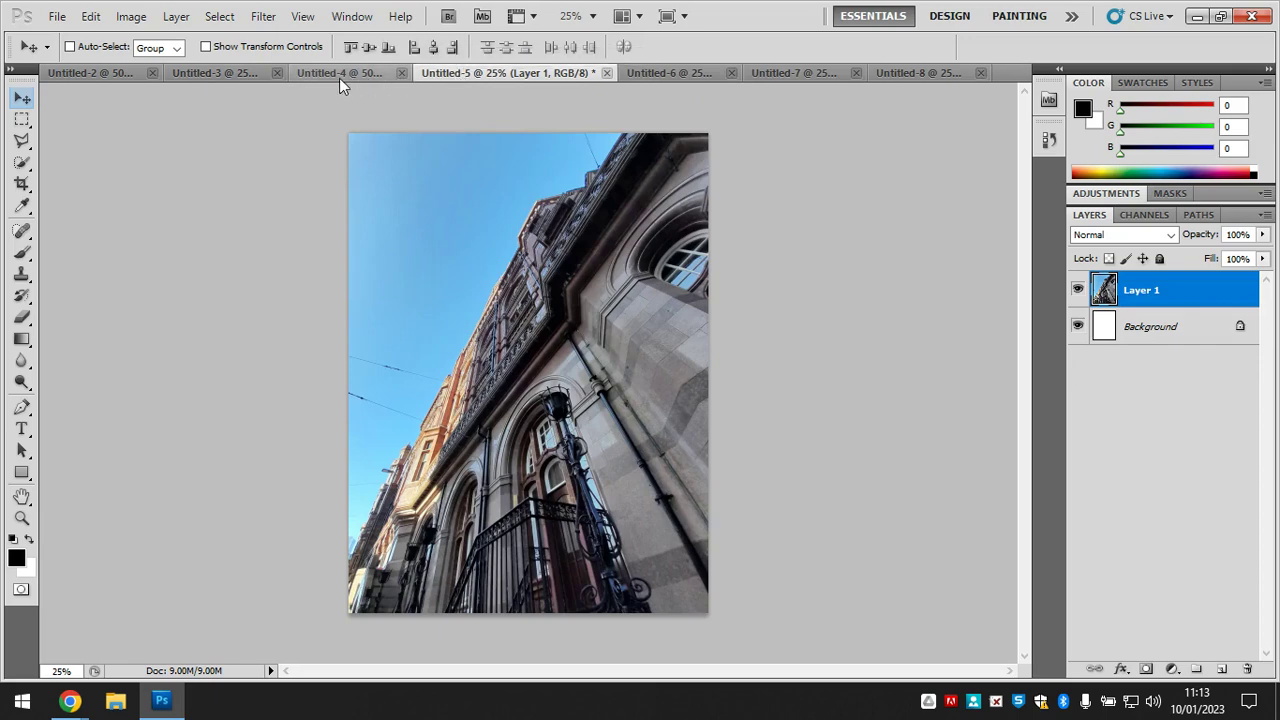
Bring up the Untitled-3 photo and zoom in to 100% on the station roof
left_click(339, 78)
left_click(251, 71)
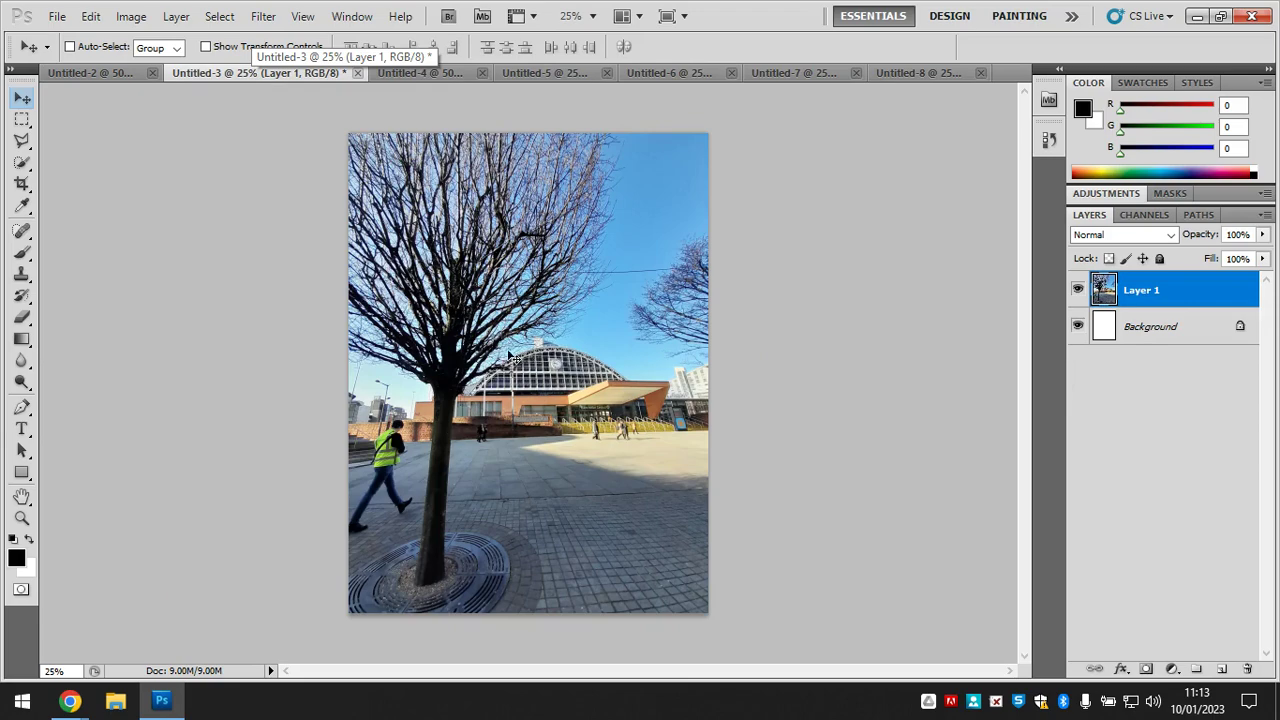
key("z")
left_click(574, 377)
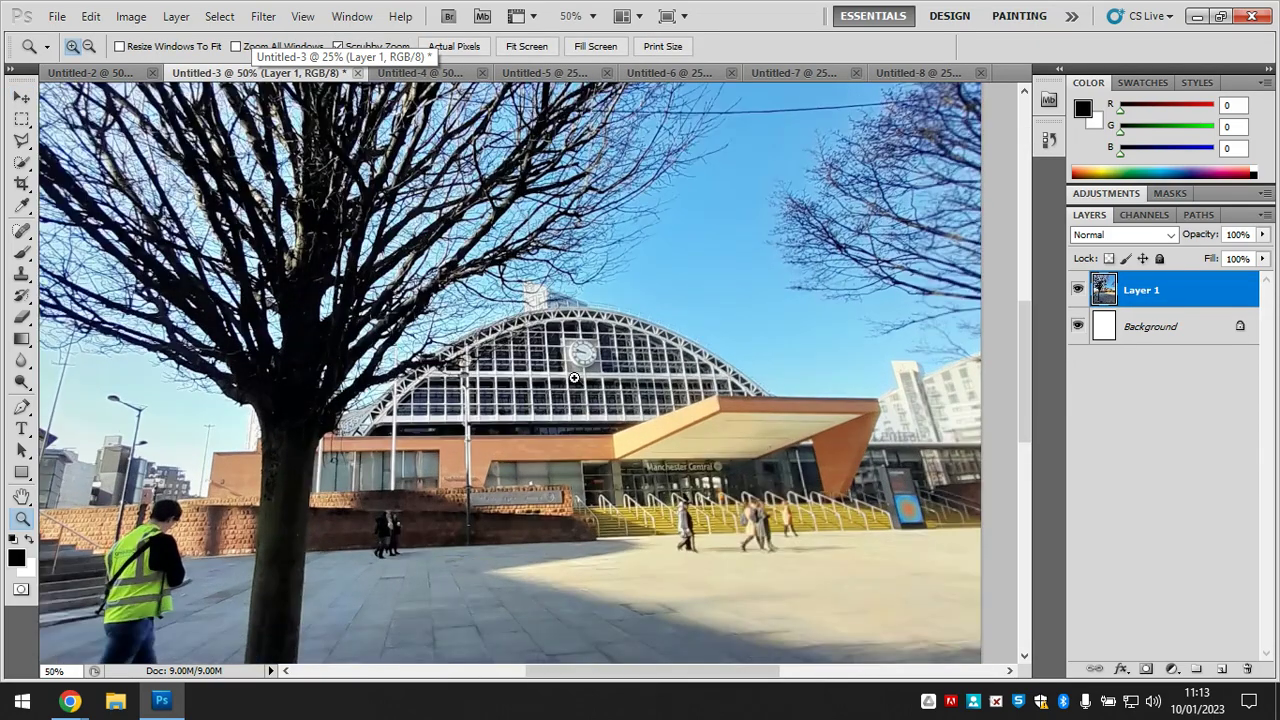
left_click(574, 377)
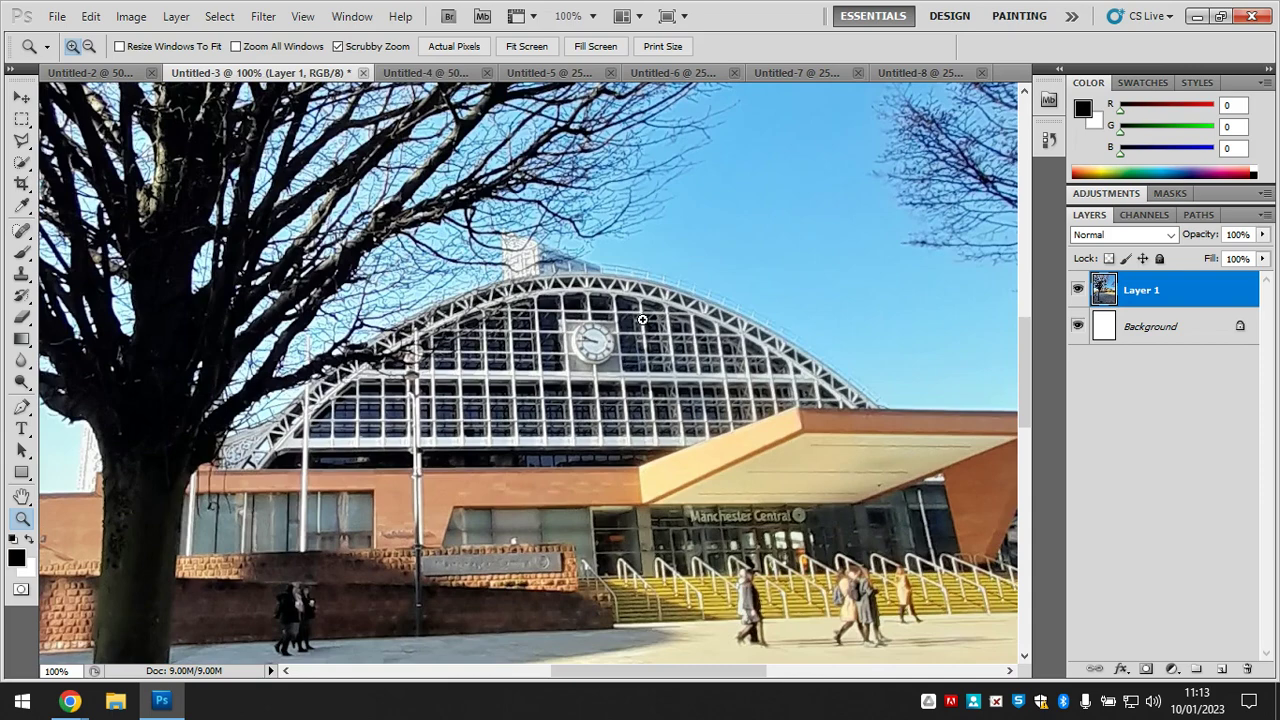
Trace a closed Polygonal Lasso selection around the arched glass roof and its small tower
key("l")
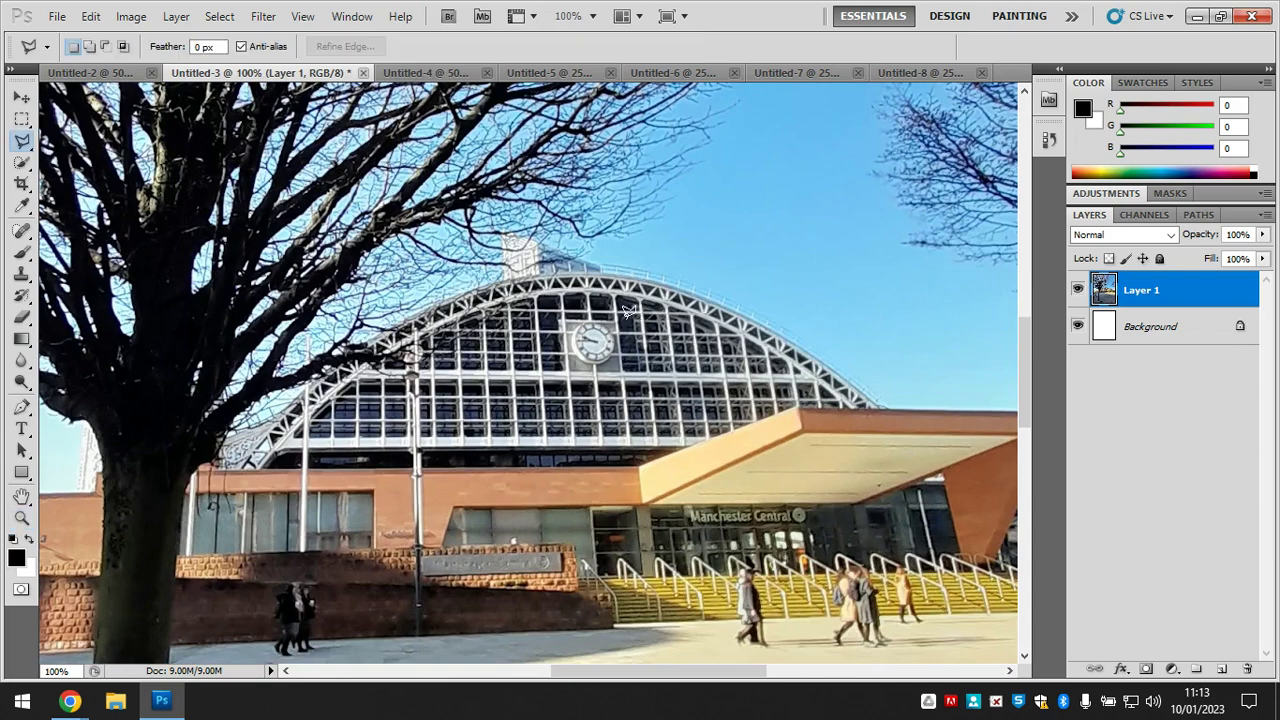
left_click(884, 404)
left_click(825, 348)
left_click(754, 308)
left_click(665, 277)
left_click(603, 259)
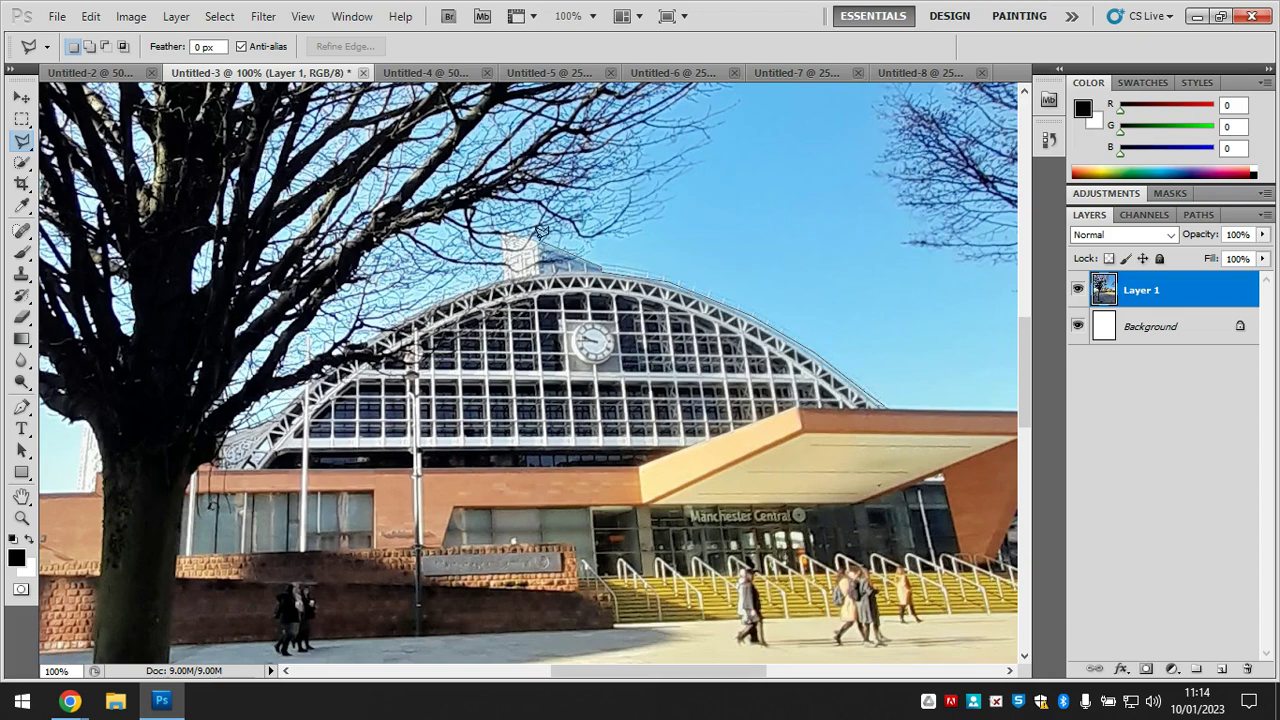
left_click(498, 217)
left_click(502, 267)
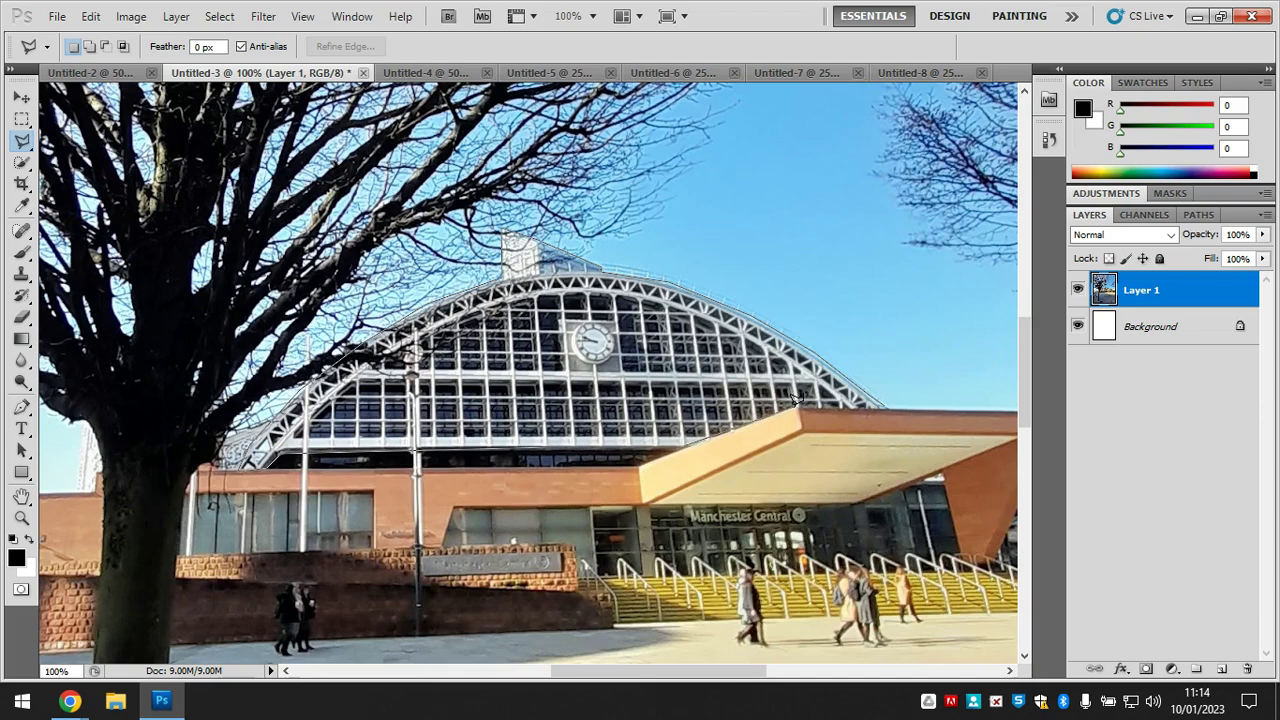
left_click(886, 401)
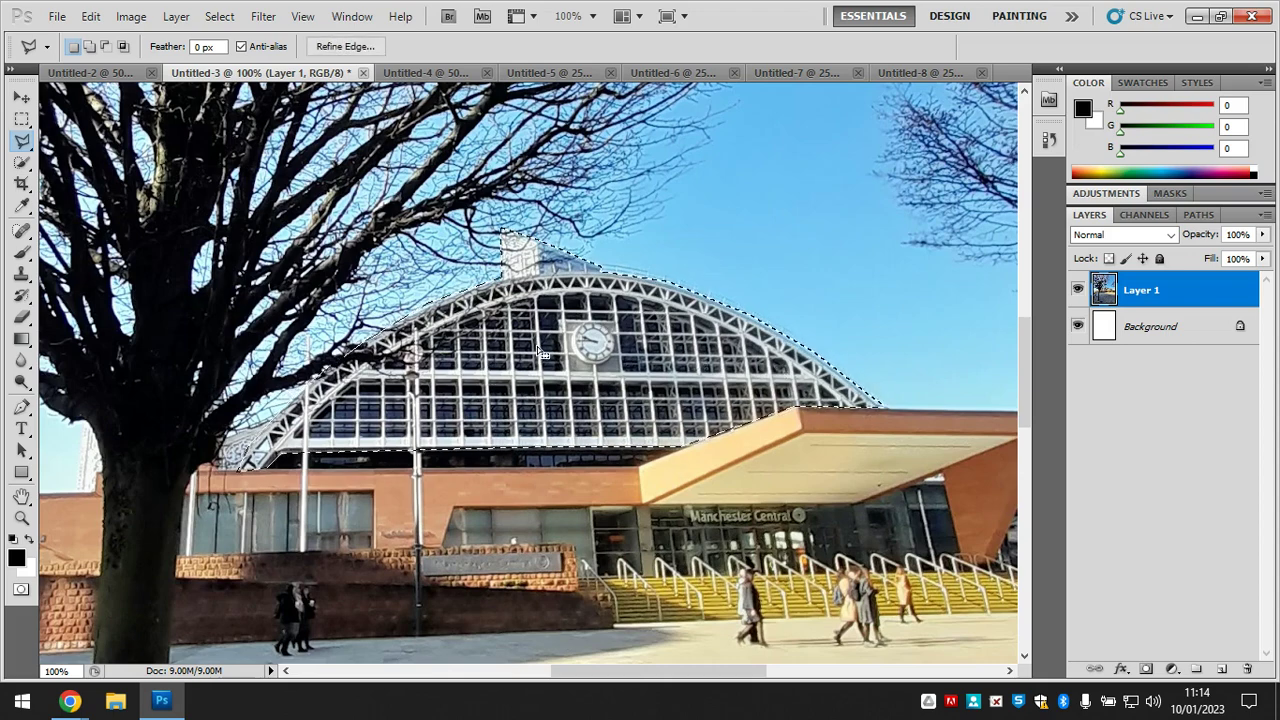
Paste the station roof into Untitled-8 and move it up onto the blue tower's top
left_click(919, 75)
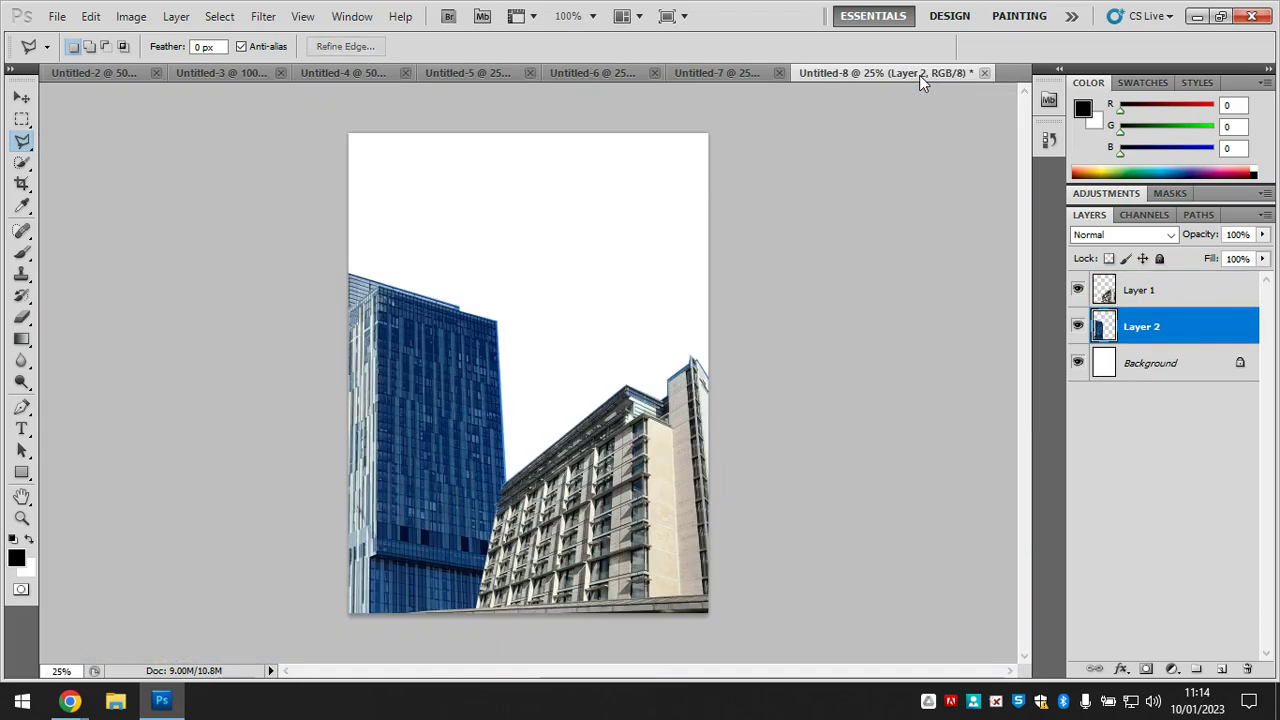
key("ctrl+v")
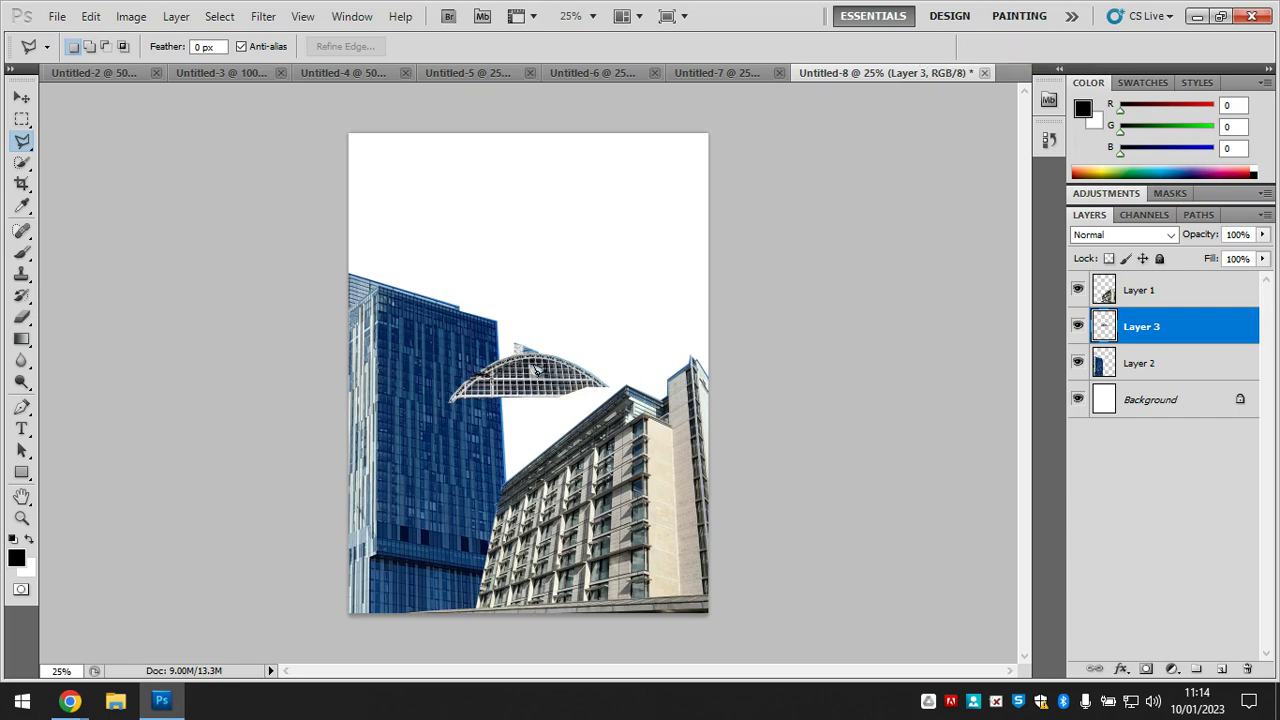
right_click(535, 370)
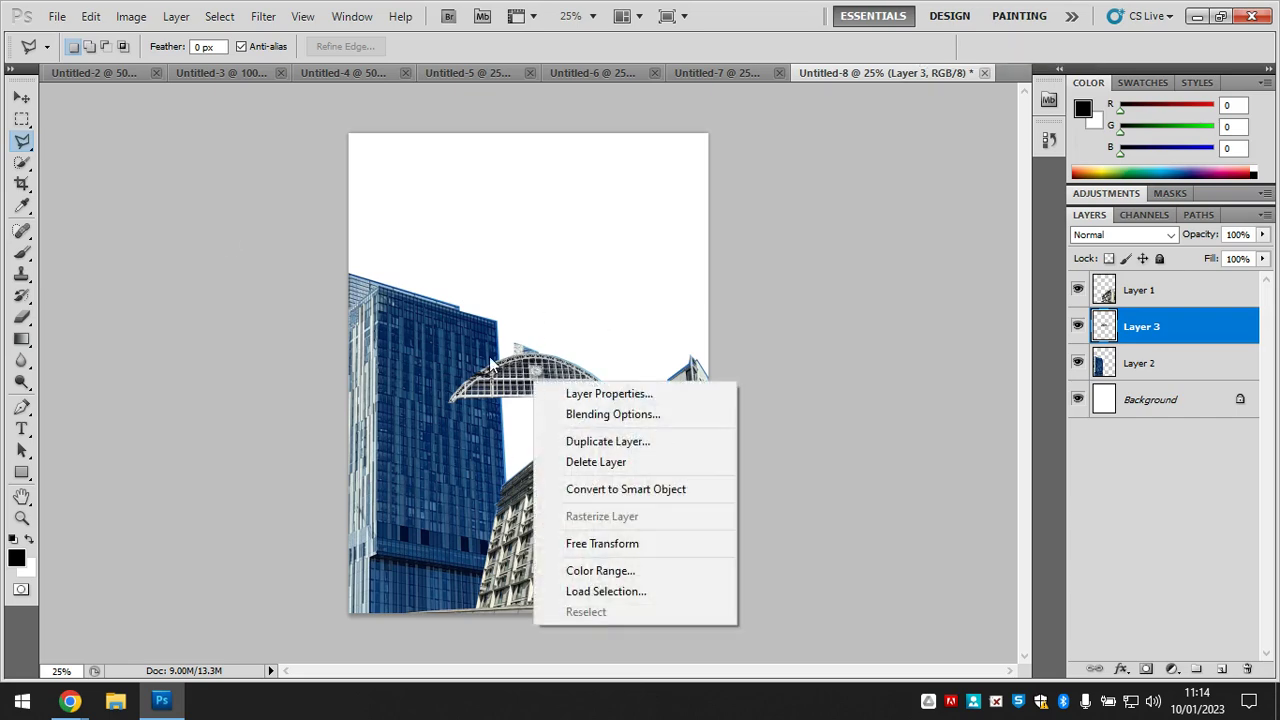
left_click(24, 100)
left_click(22, 97)
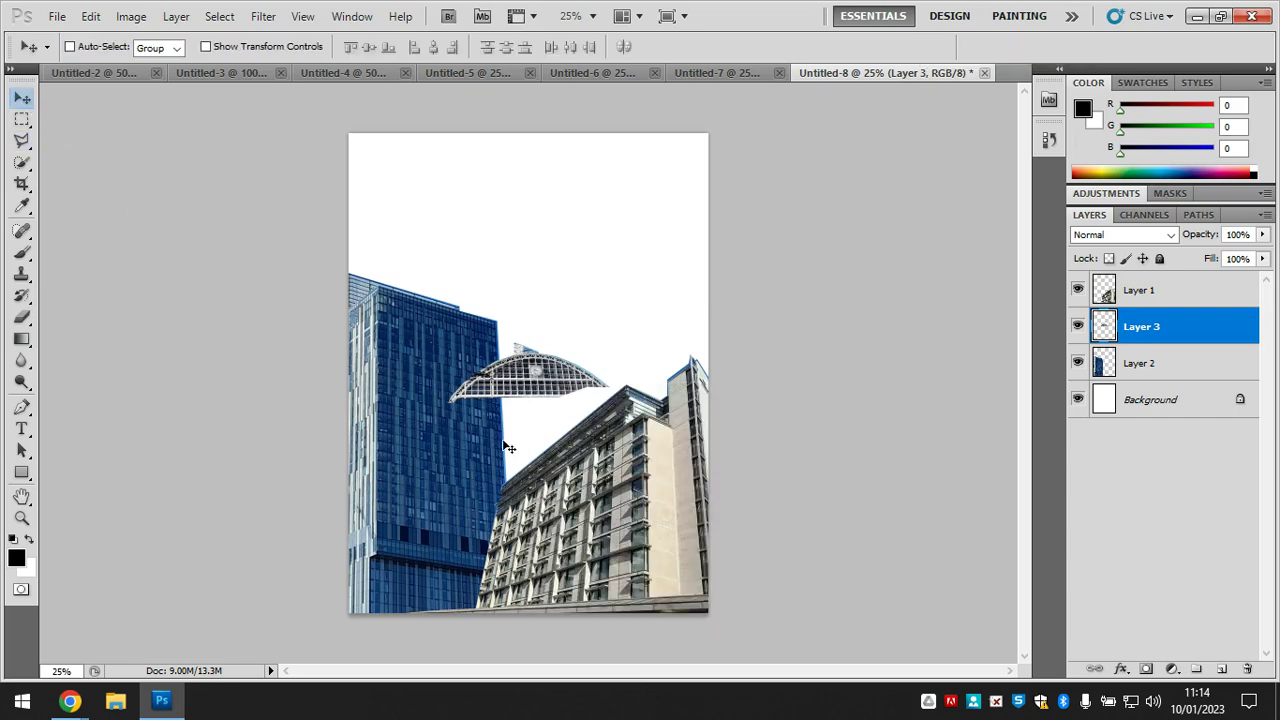
left_click_drag(521, 385, 515, 303)
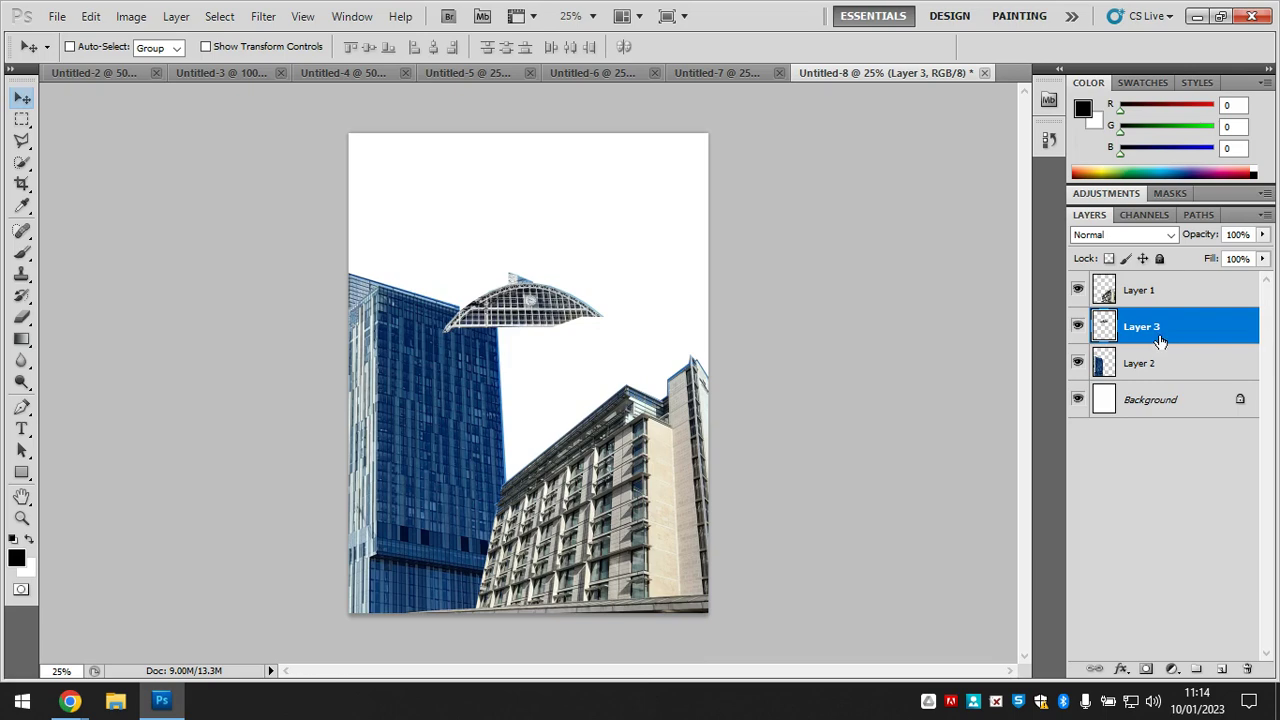
Stack the roof layer beneath the blue tower and scale it up to about 300%
left_click_drag(1161, 327, 1160, 370)
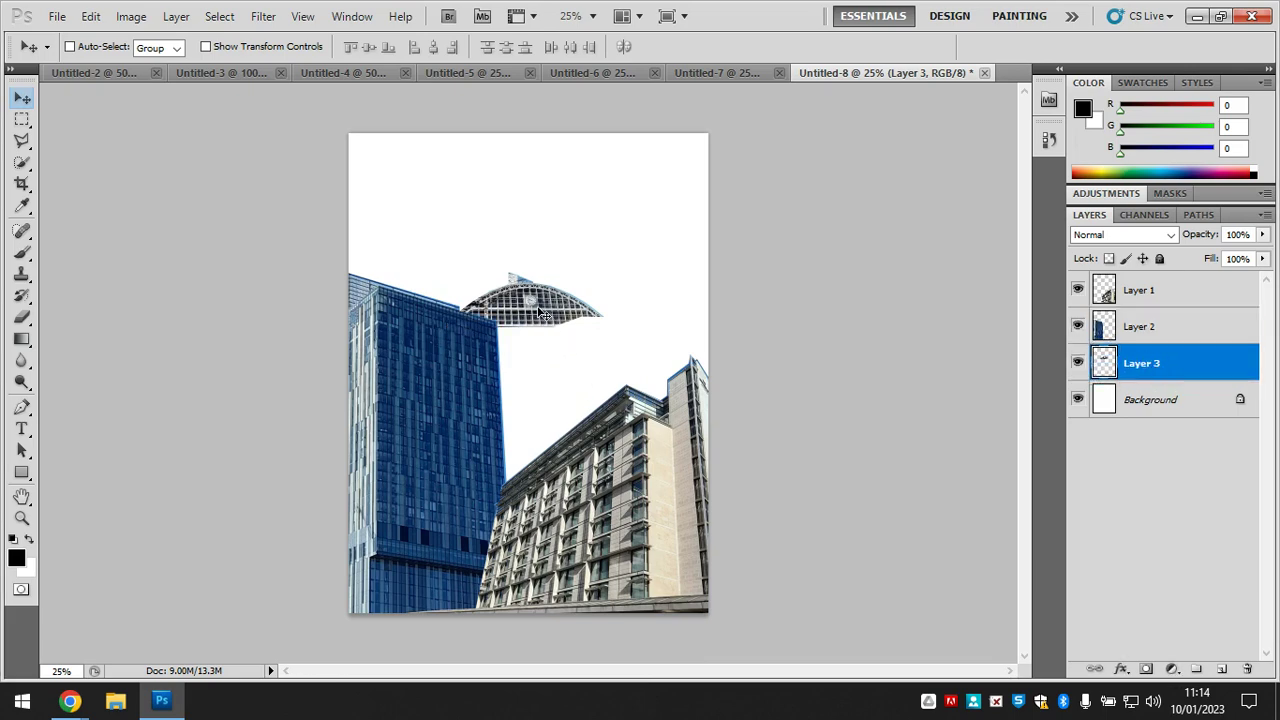
key("ctrl+t")
left_click_drag(606, 336, 463, 244)
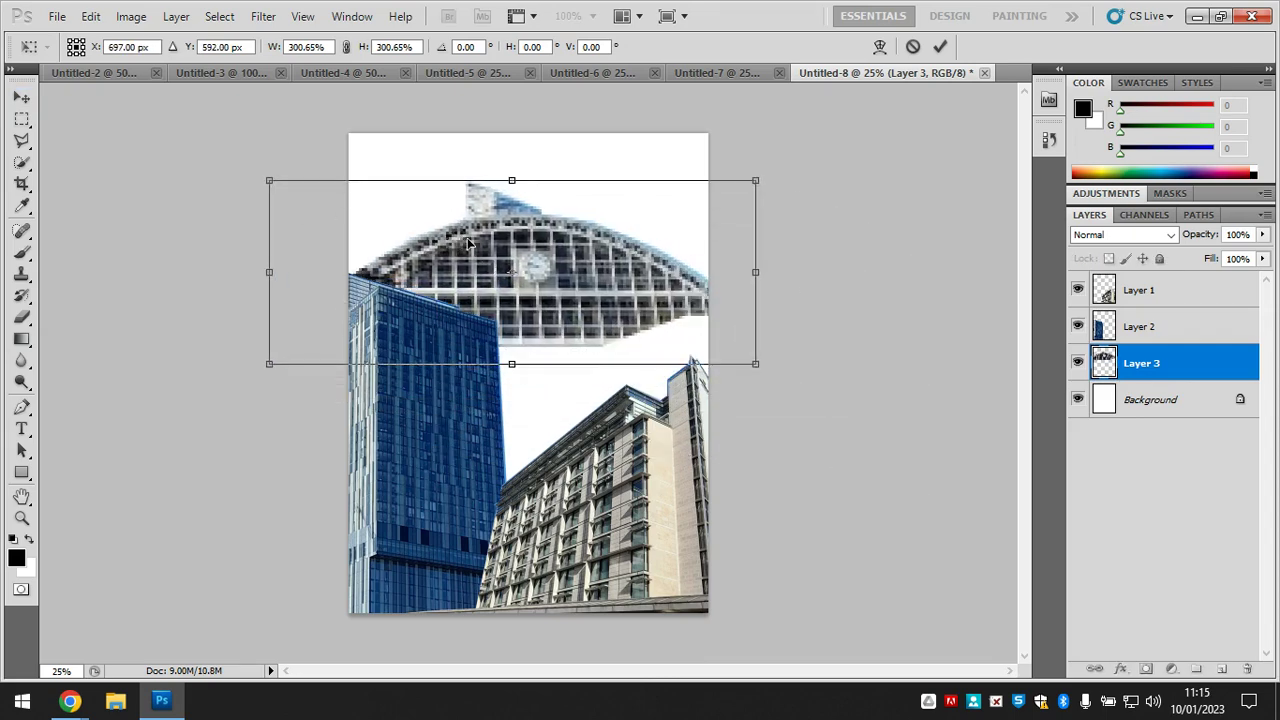
Apply the enlargement, then shrink the roof to 53.82%, tilt it 12.58°, and seat it atop the tower
key("Return")
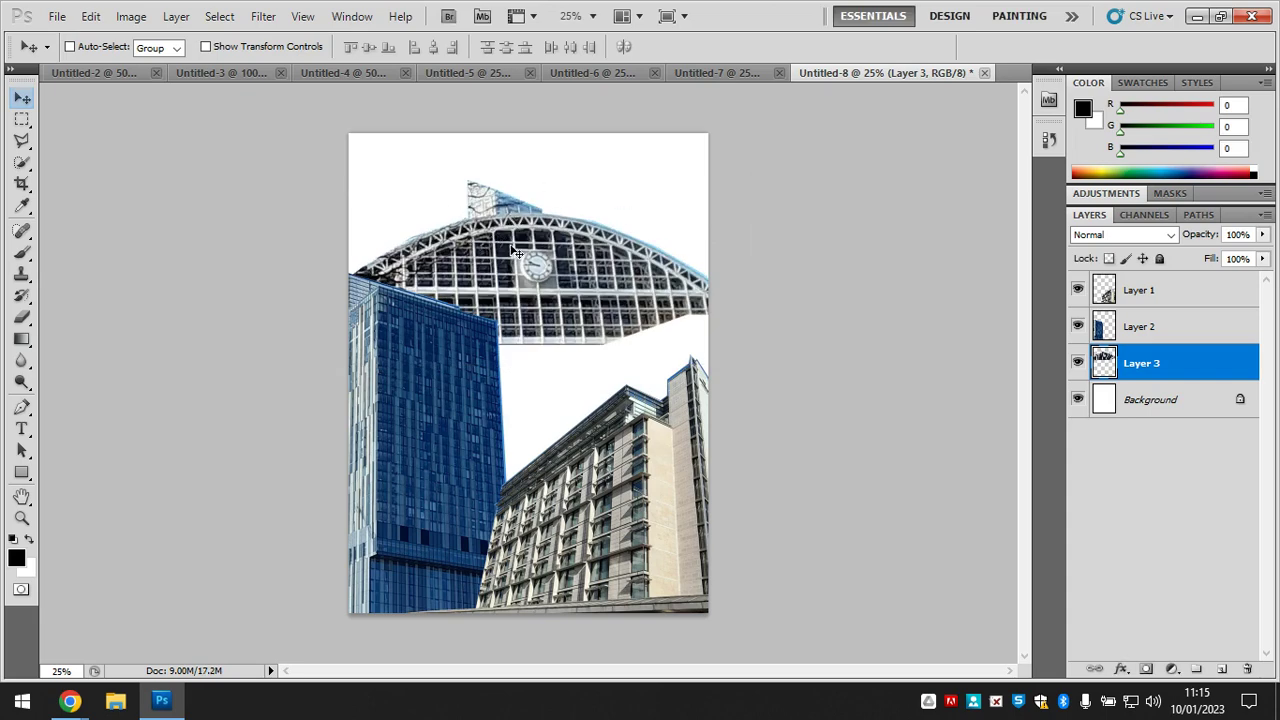
left_click_drag(566, 286, 577, 285)
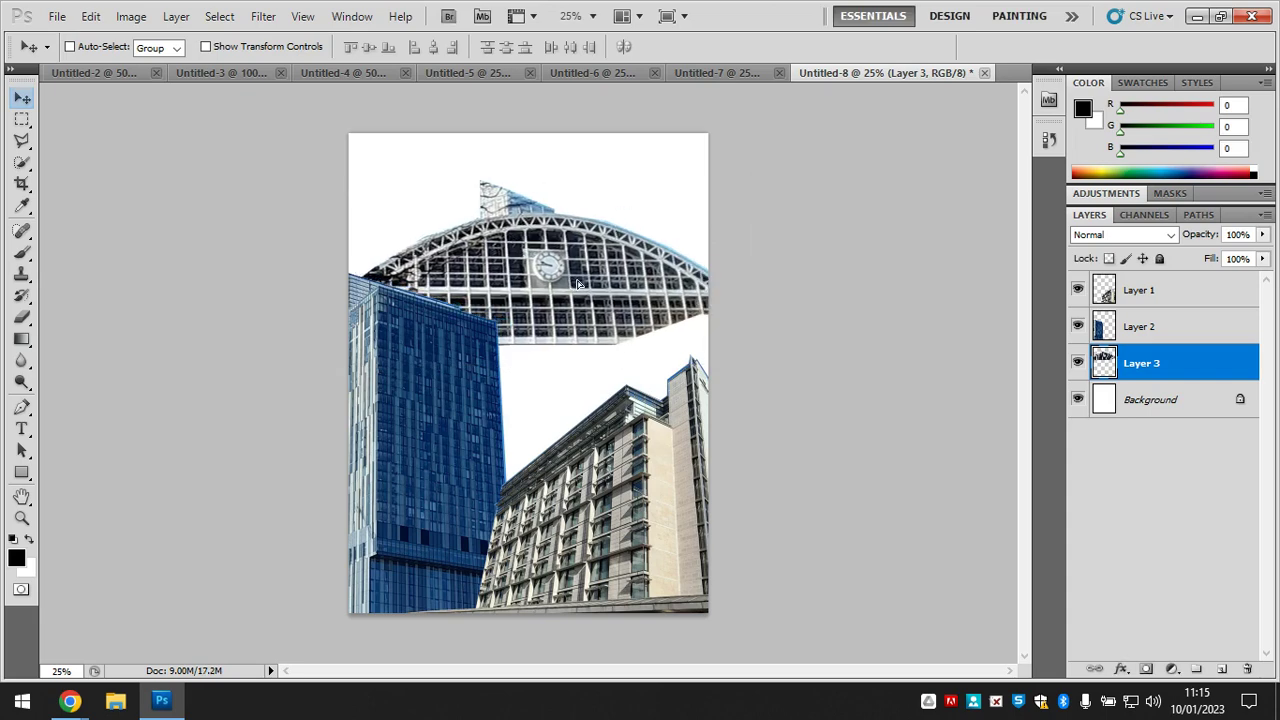
key("ctrl+t")
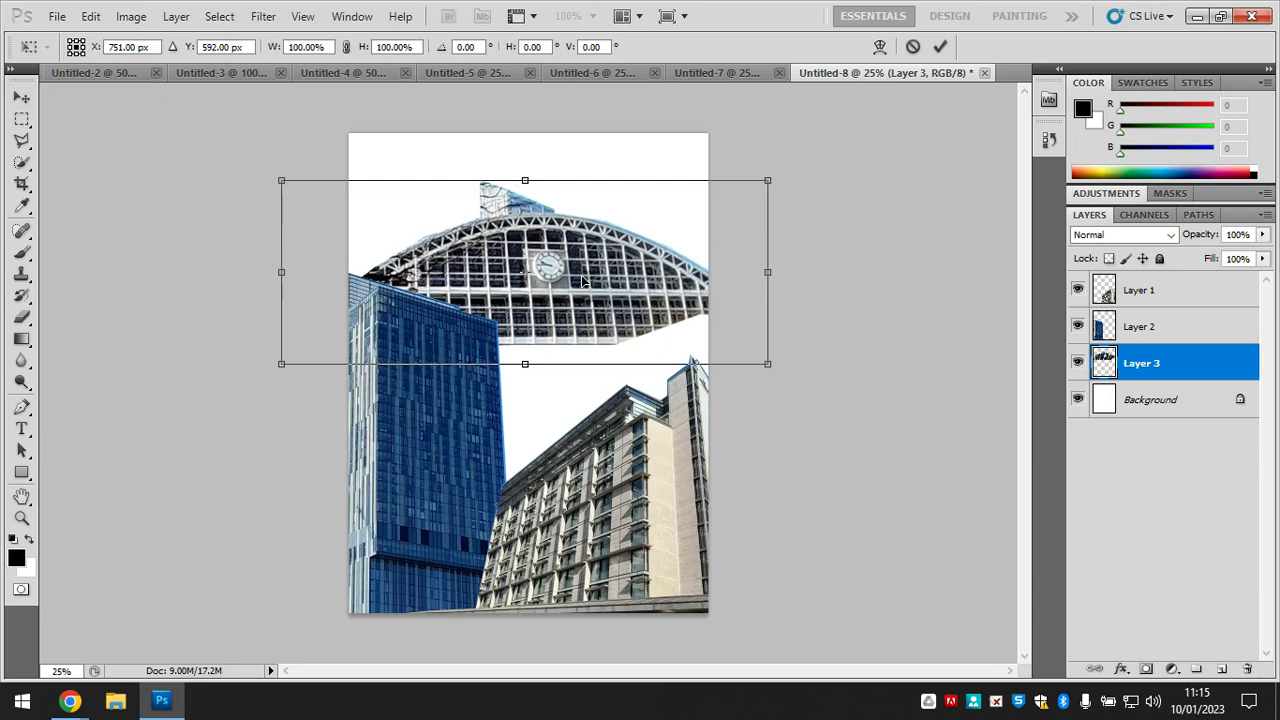
left_click_drag(766, 177, 585, 274)
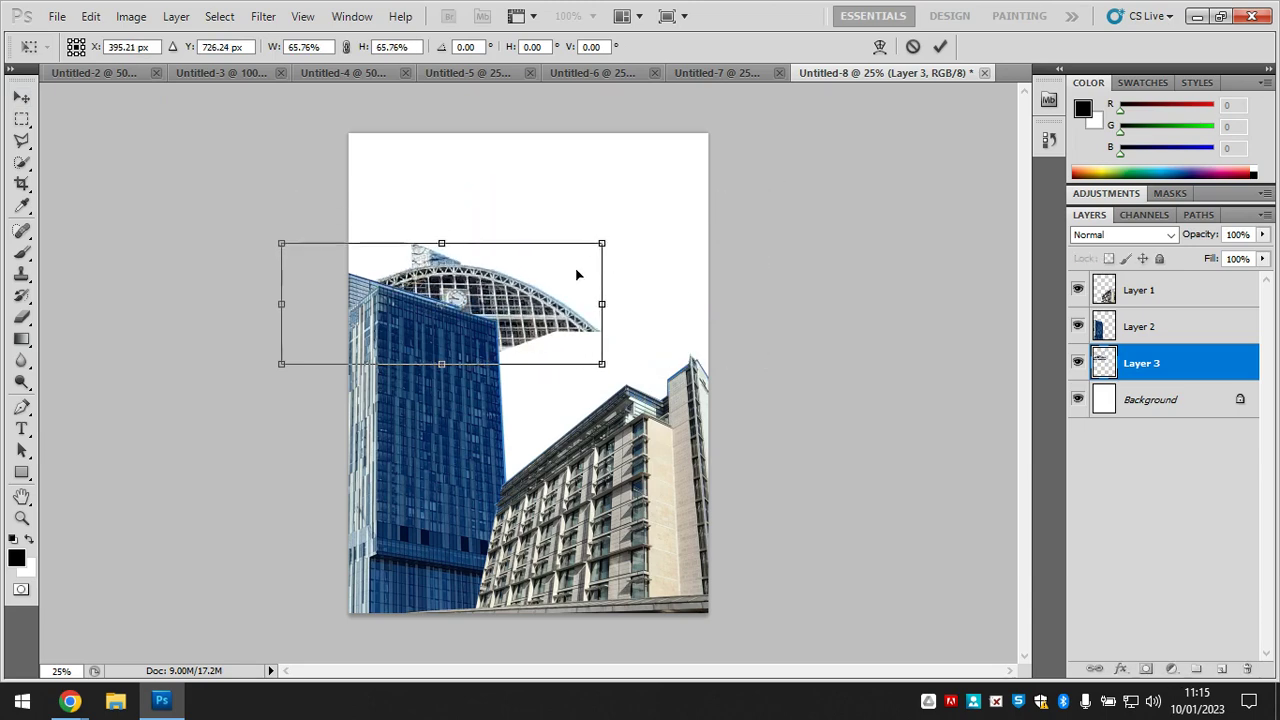
left_click_drag(503, 308, 523, 257)
left_click_drag(684, 185, 585, 236)
left_click_drag(516, 276, 523, 299)
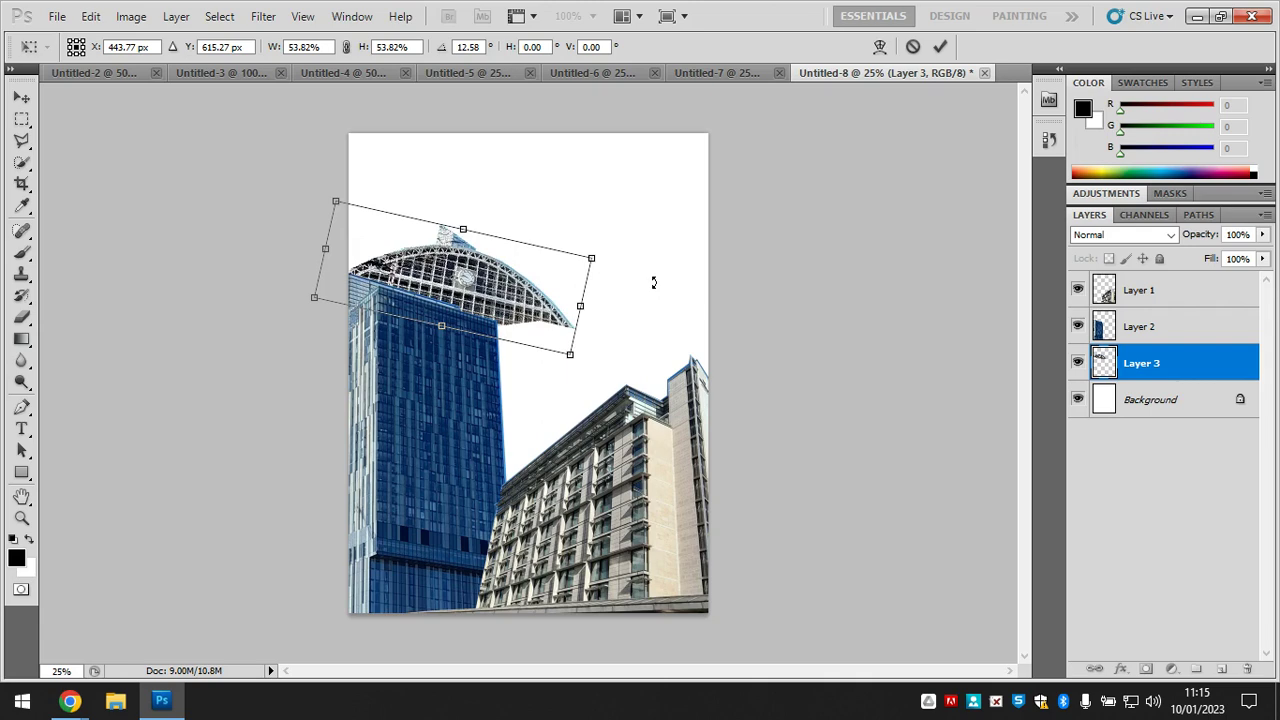
key("Return")
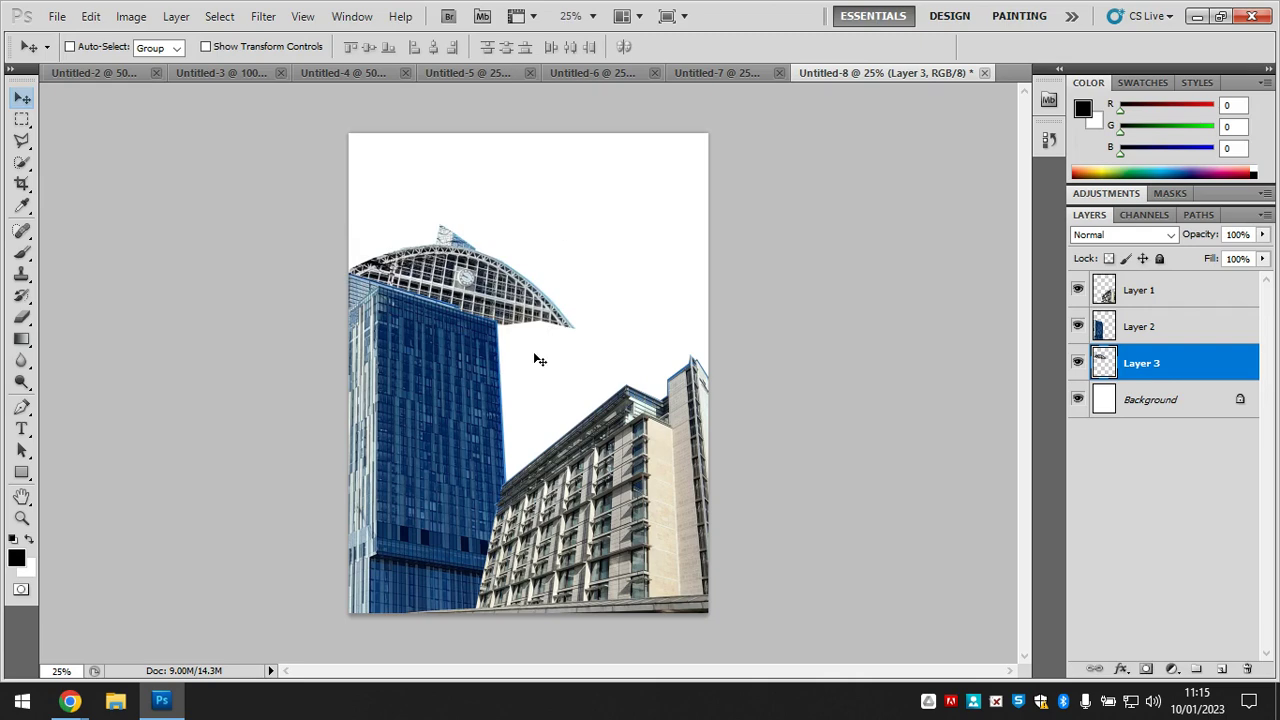
left_click(745, 72)
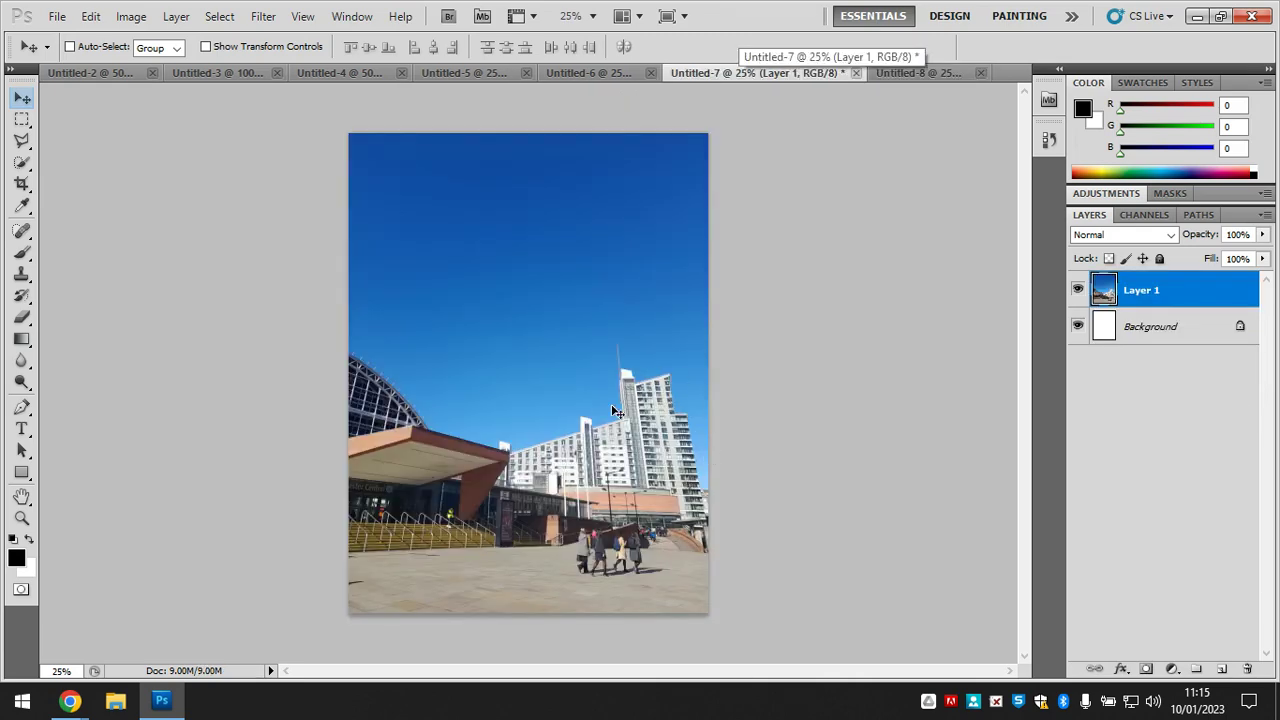
Zoom in on the white apartment towers in Untitled-7
key("z")
left_click(658, 445)
left_click(658, 451)
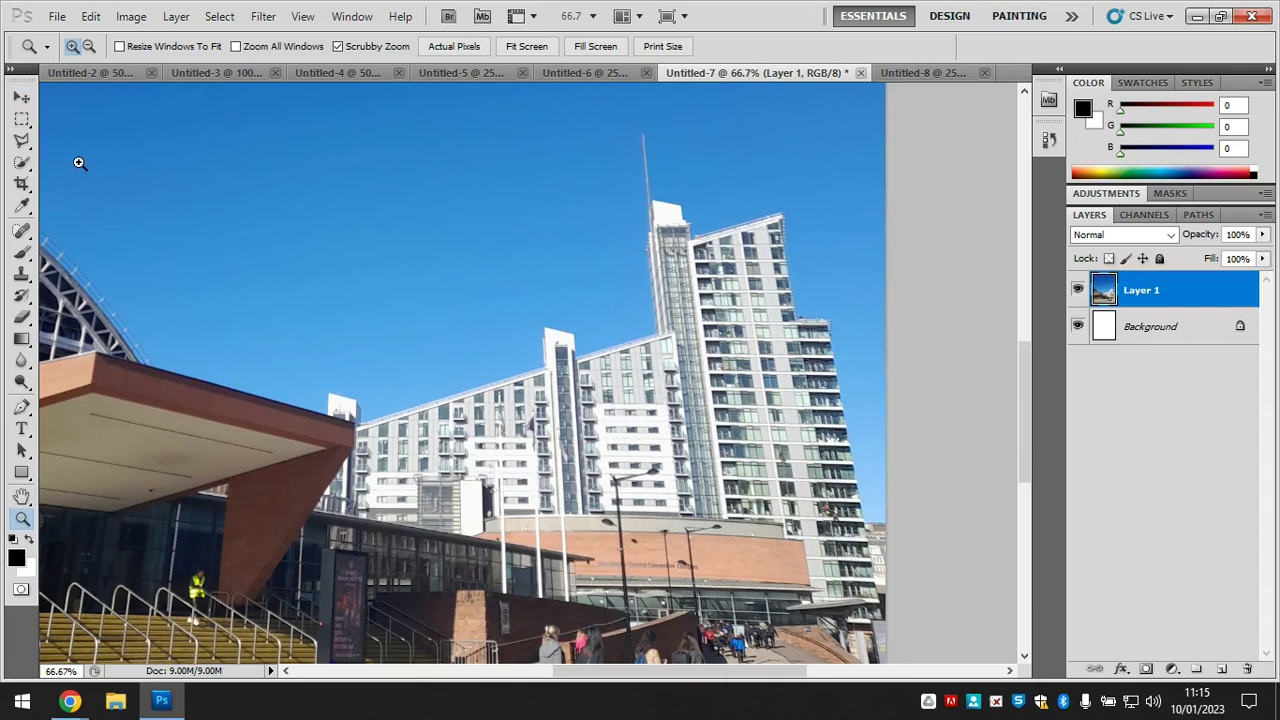
Outline the apartment towers with a closed Polygonal Lasso selection, then return to Untitled-8
key("l")
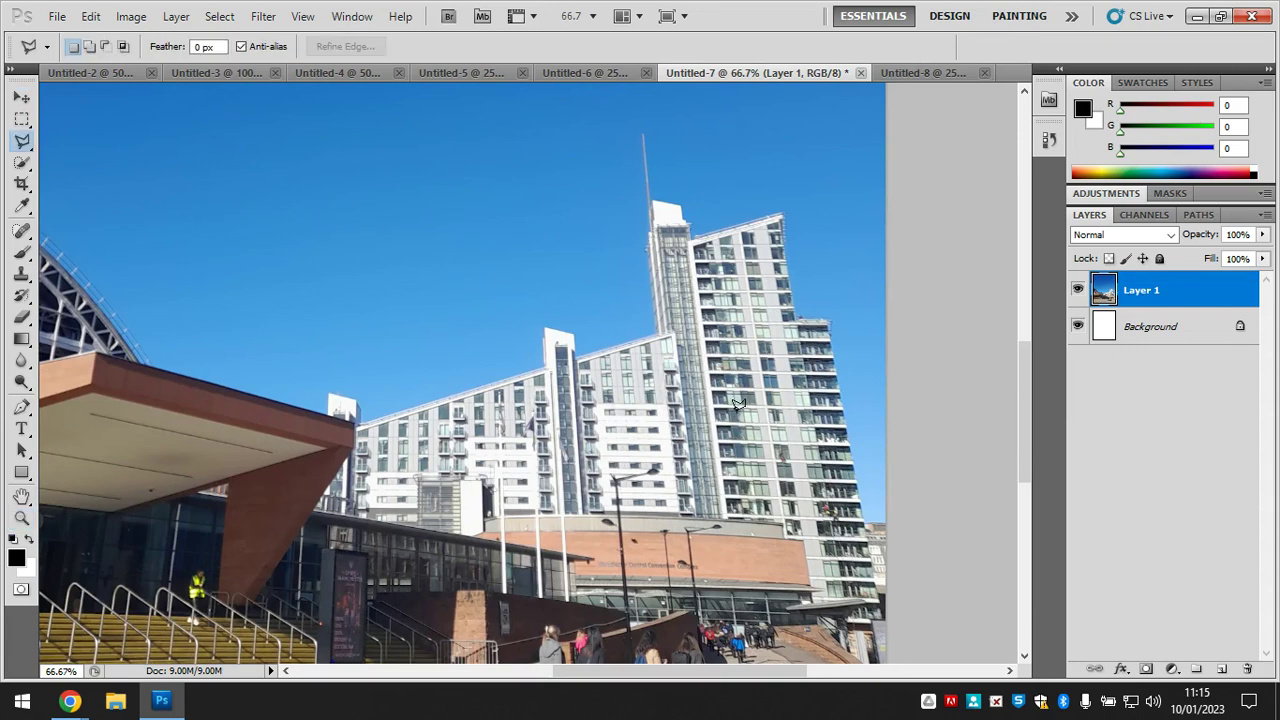
left_click(880, 600)
left_click(872, 568)
left_click(846, 414)
left_click(830, 320)
left_click(795, 290)
left_click(688, 224)
left_click(651, 201)
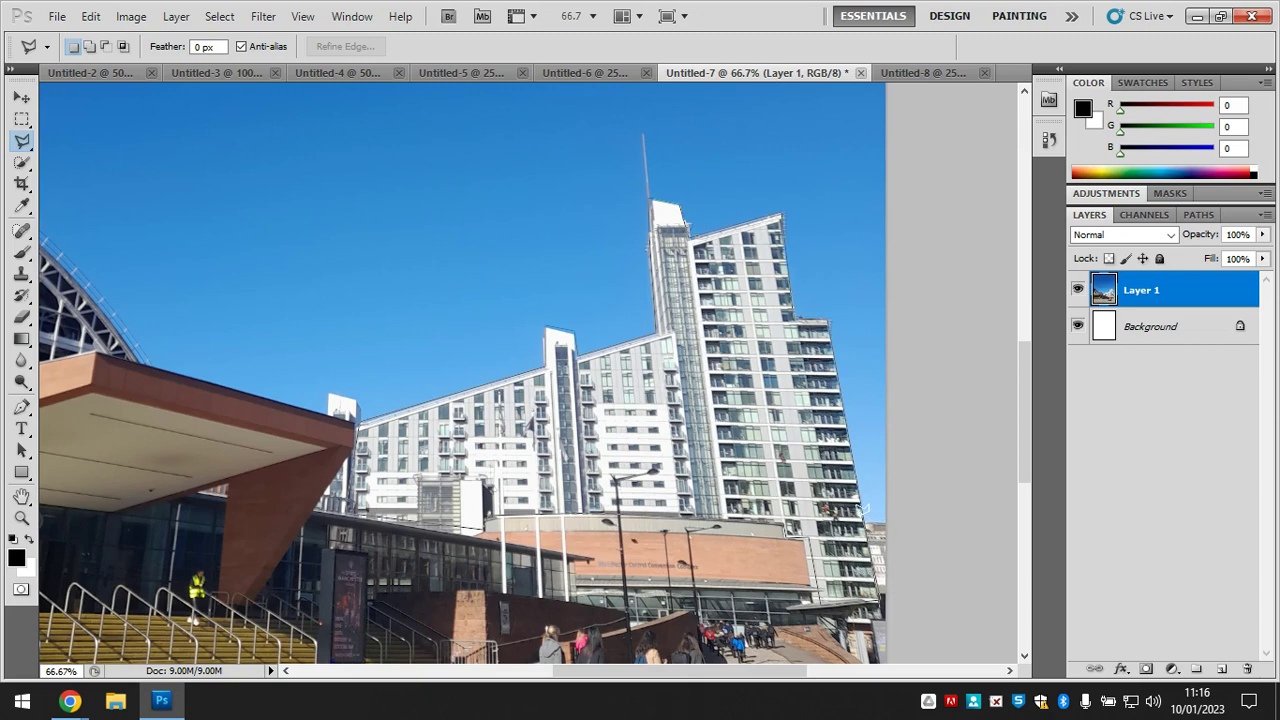
key("Return")
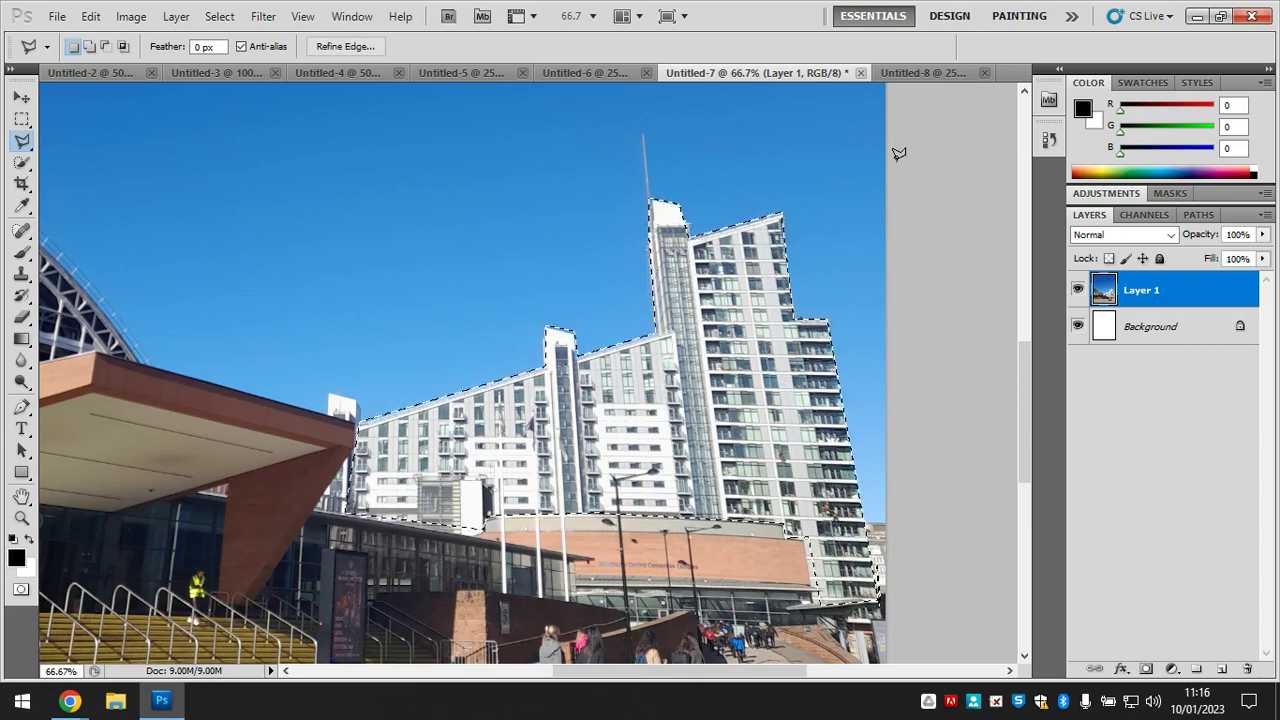
left_click(907, 71)
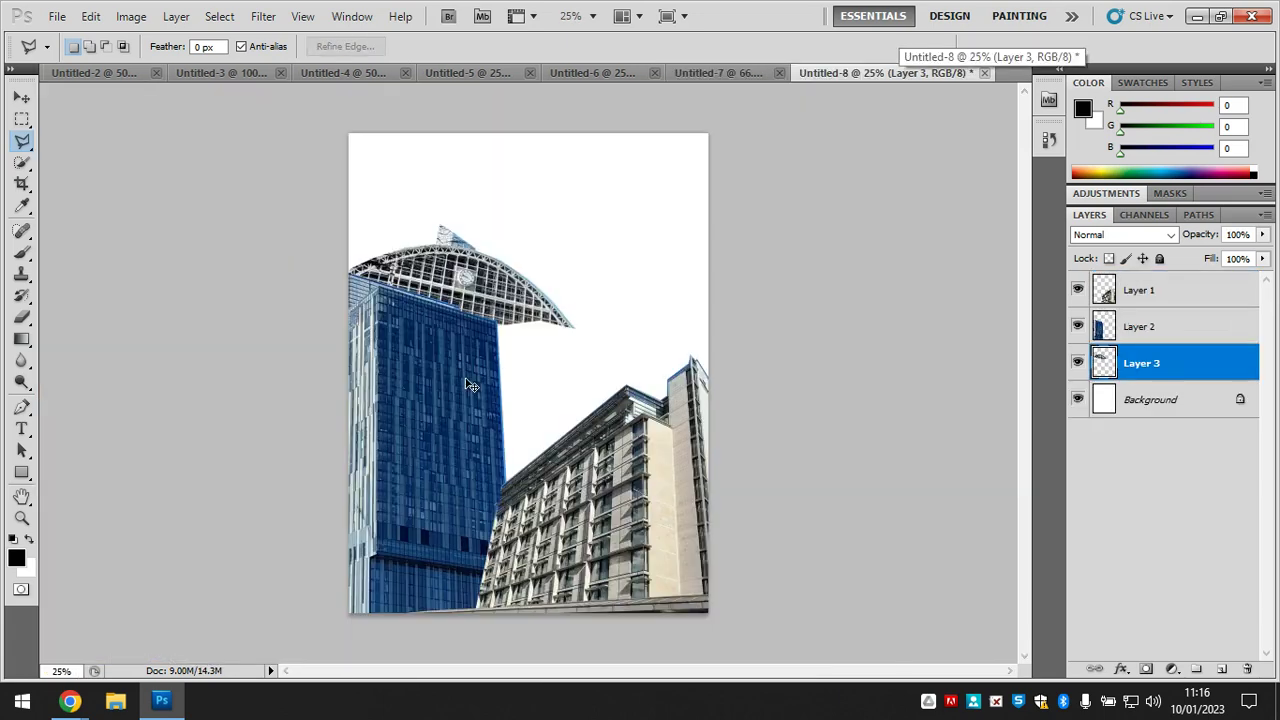
Paste the white towers as a new layer and flip them horizontally
key("ctrl+v")
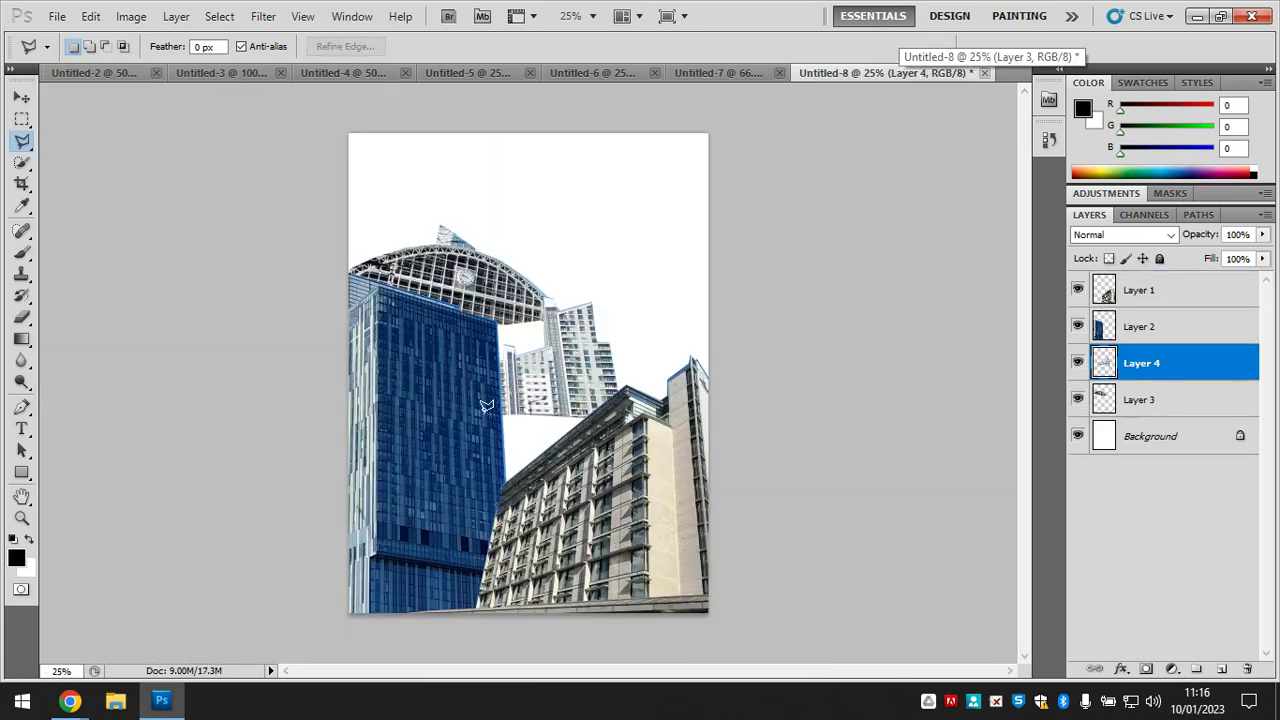
key("v")
mouse_move(561, 389)
left_mouse_down()
mouse_move(580, 395)
mouse_move(560, 345)
mouse_move(551, 384)
mouse_move(562, 320)
mouse_move(591, 380)
mouse_move(598, 372)
mouse_move(606, 284)
mouse_move(598, 318)
left_mouse_up()
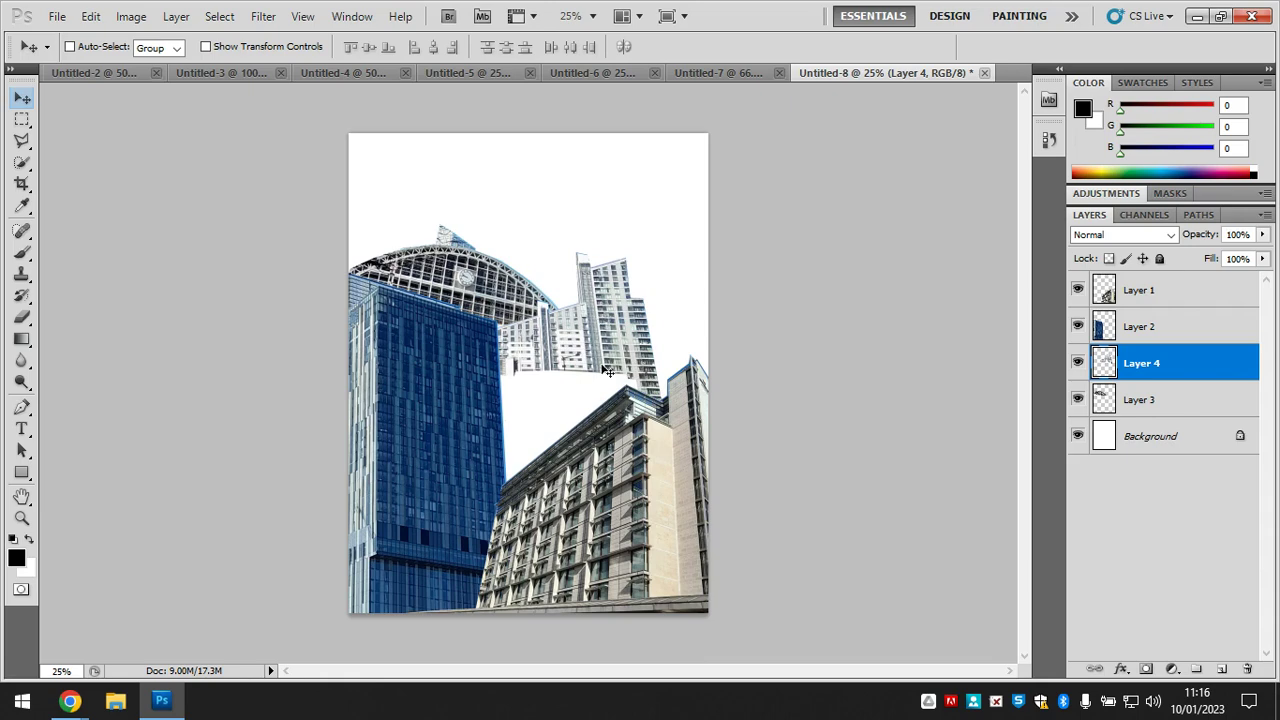
left_click(89, 17)
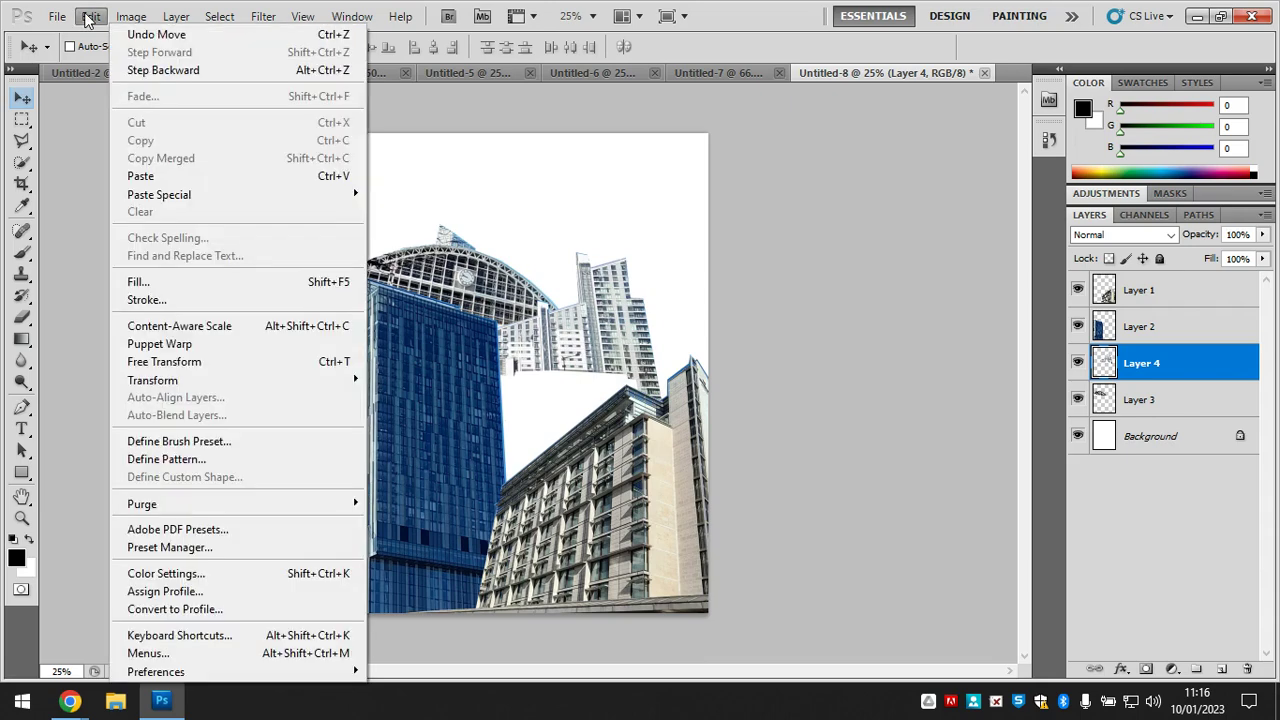
mouse_move(266, 383)
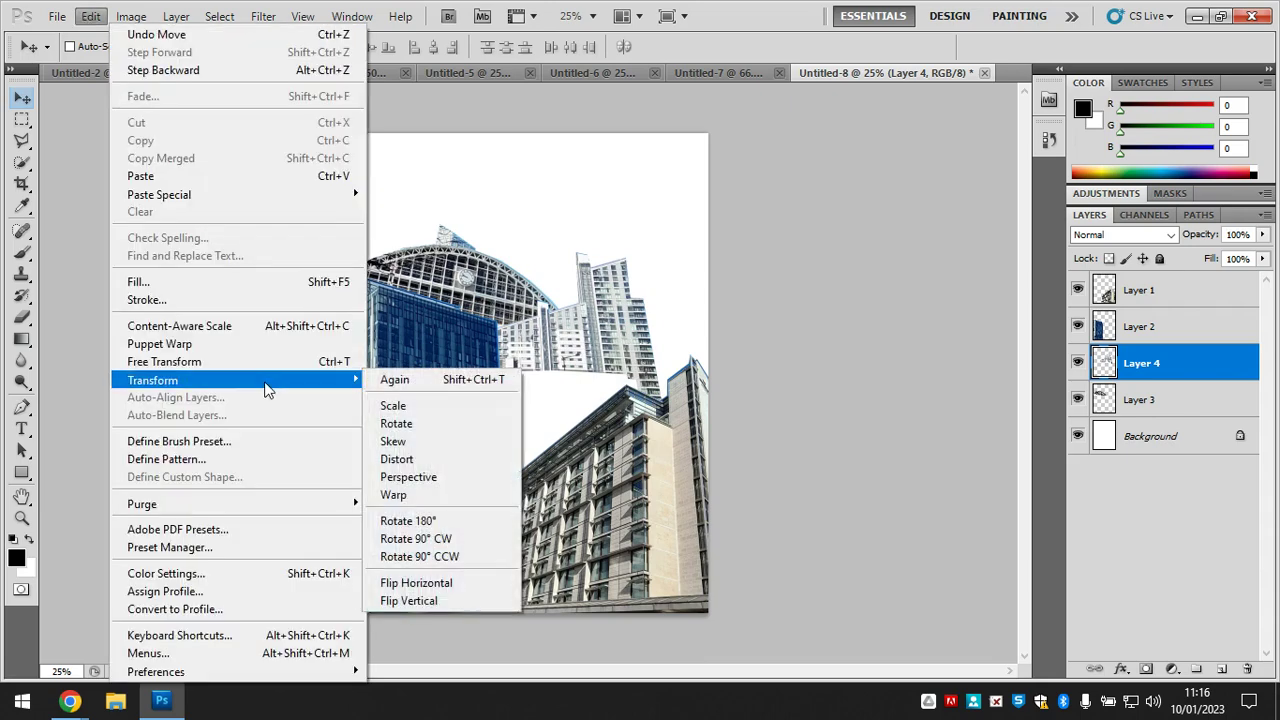
left_click(465, 582)
left_click_drag(610, 356, 648, 384)
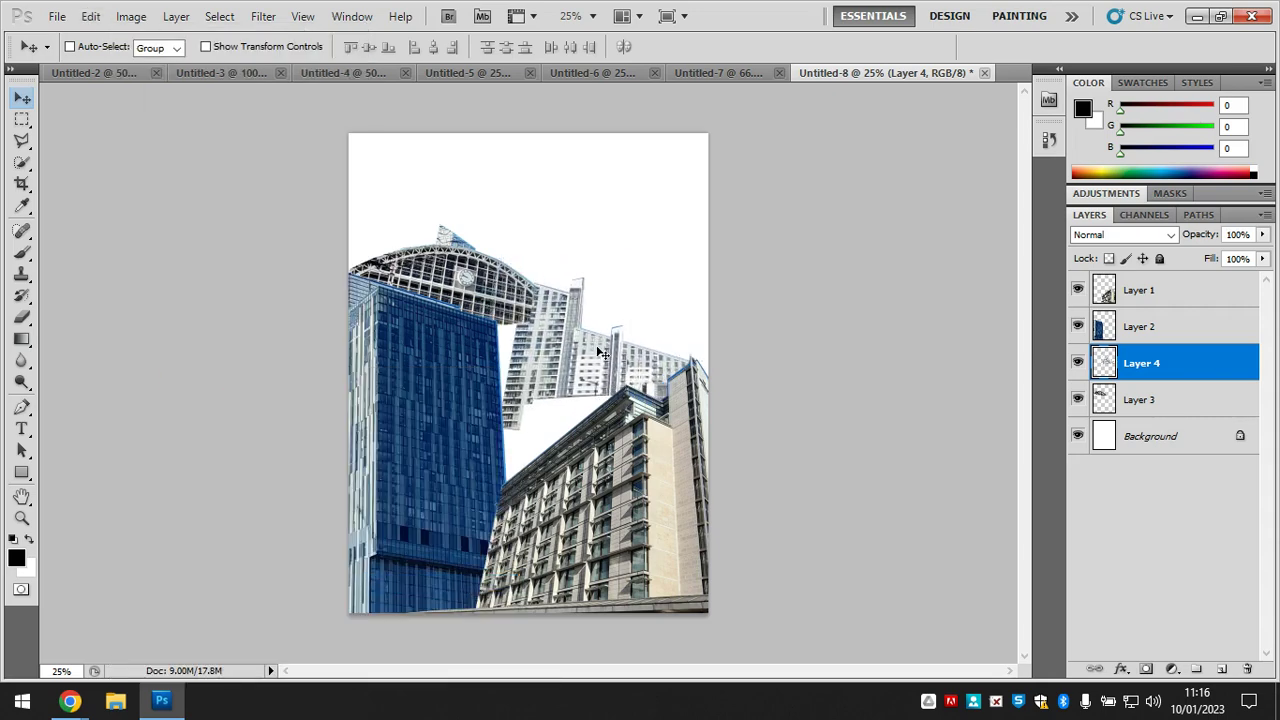
Rotate the towers -8.61°, scale them to about 139%, and place them beside the blue tower
key("ctrl+t")
left_click_drag(717, 297, 717, 271)
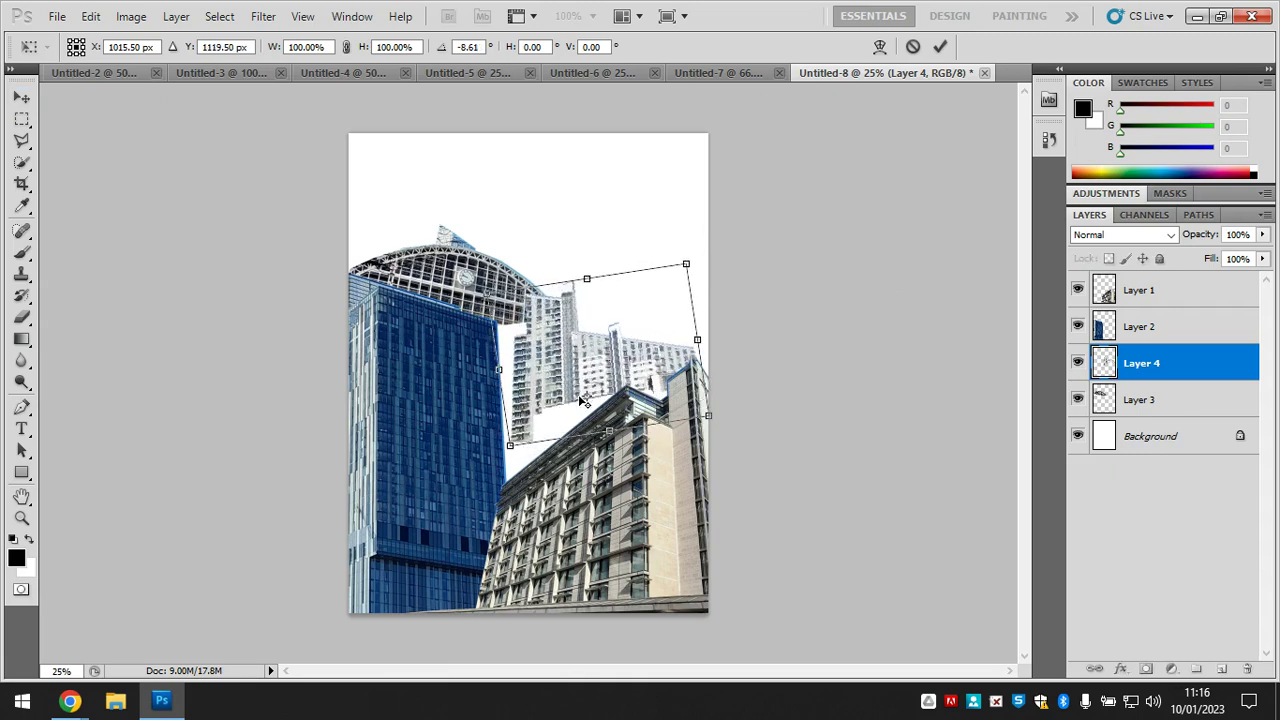
left_click_drag(522, 403, 510, 445)
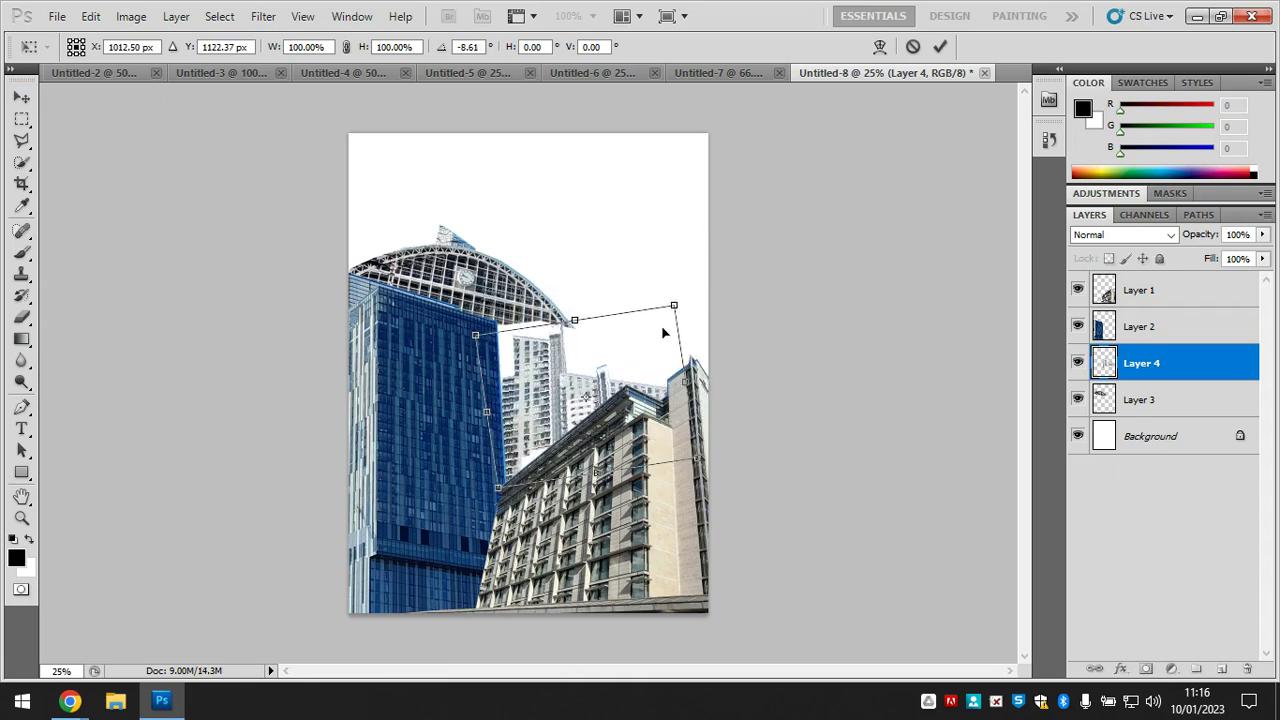
left_click_drag(684, 300, 730, 243)
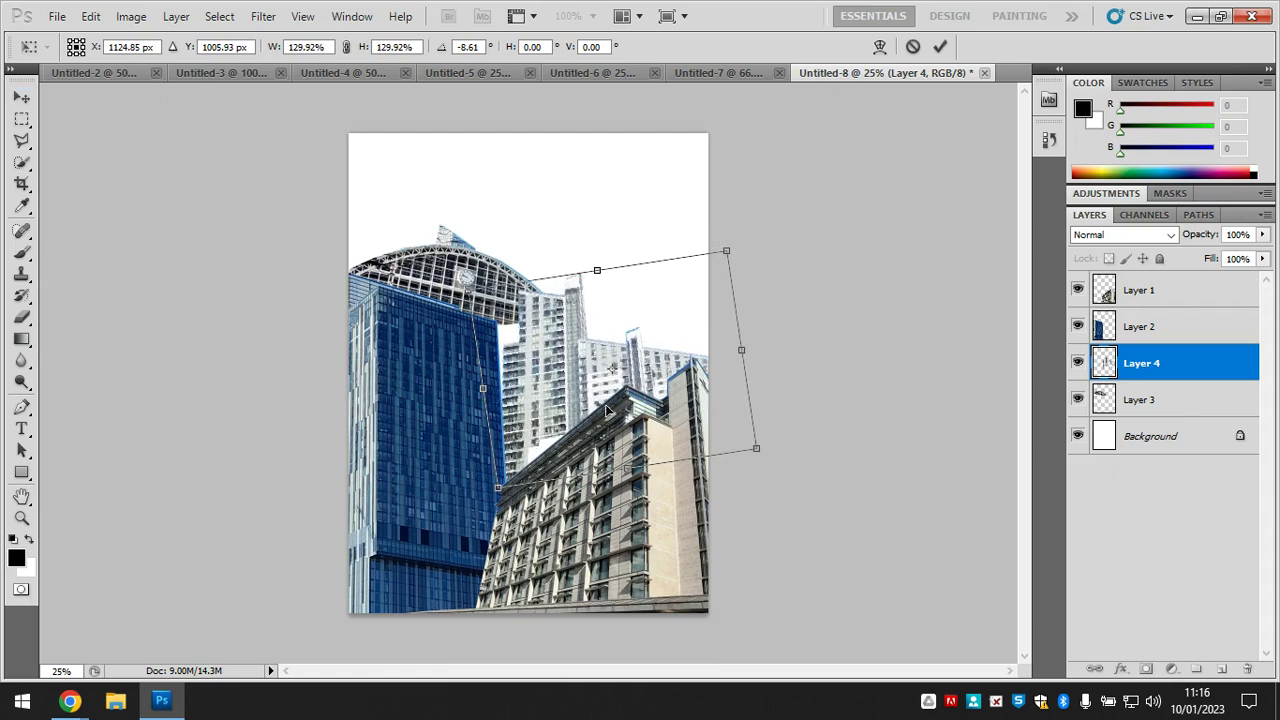
left_click_drag(576, 361, 578, 366)
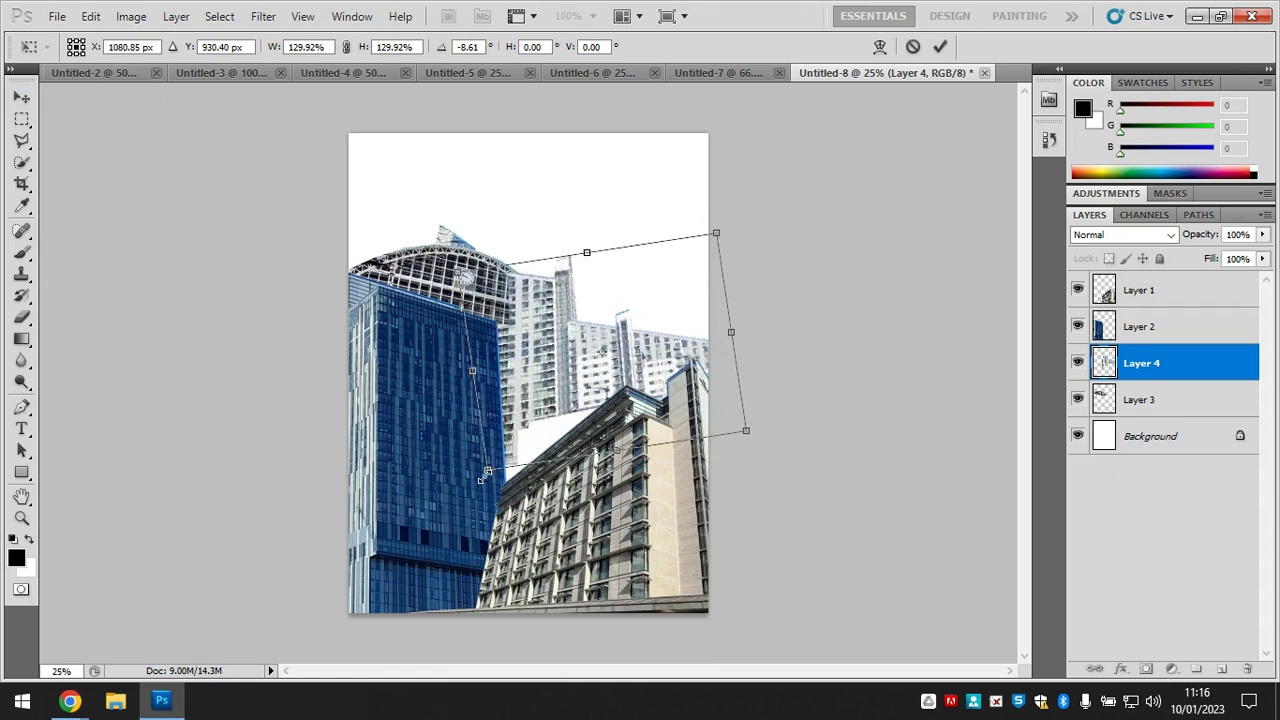
left_click_drag(484, 477, 484, 508)
left_click_drag(570, 372, 594, 388)
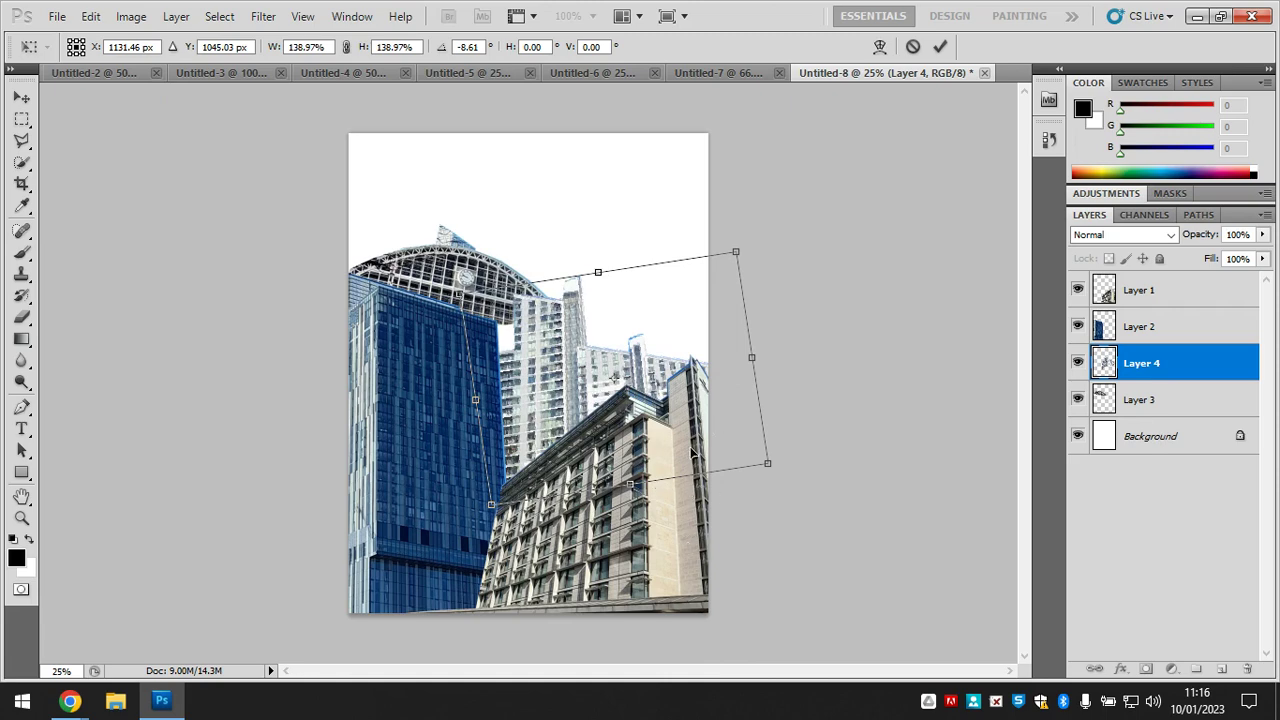
key("Return")
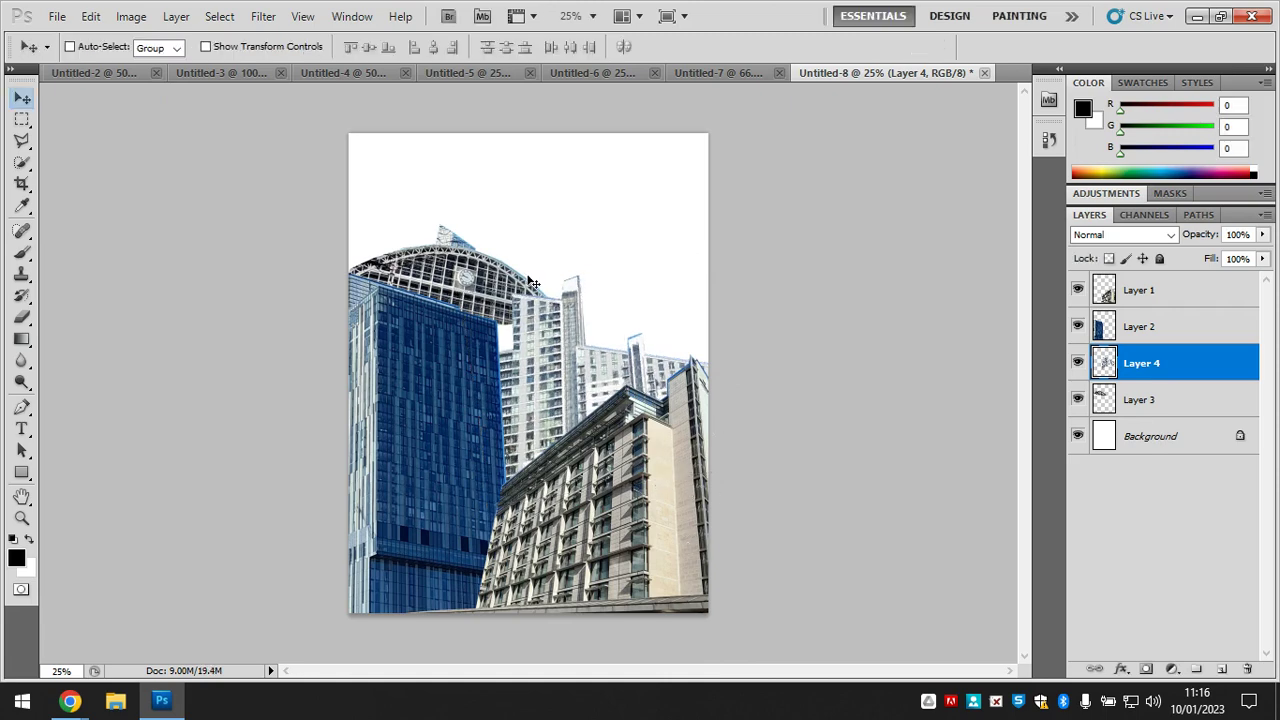
Select Layer 3, shrink the domed roof to 68.96%, and shift it right onto the white towers
right_click(503, 278)
left_click(509, 290)
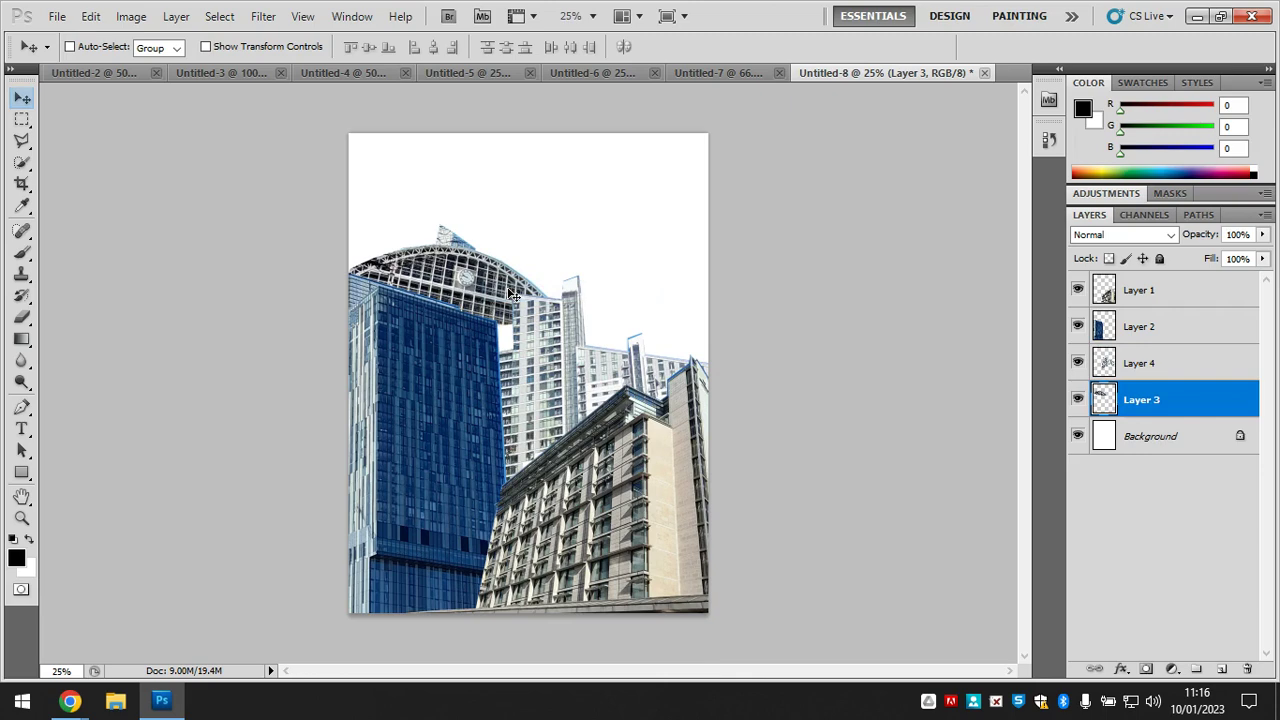
key("ctrl+t")
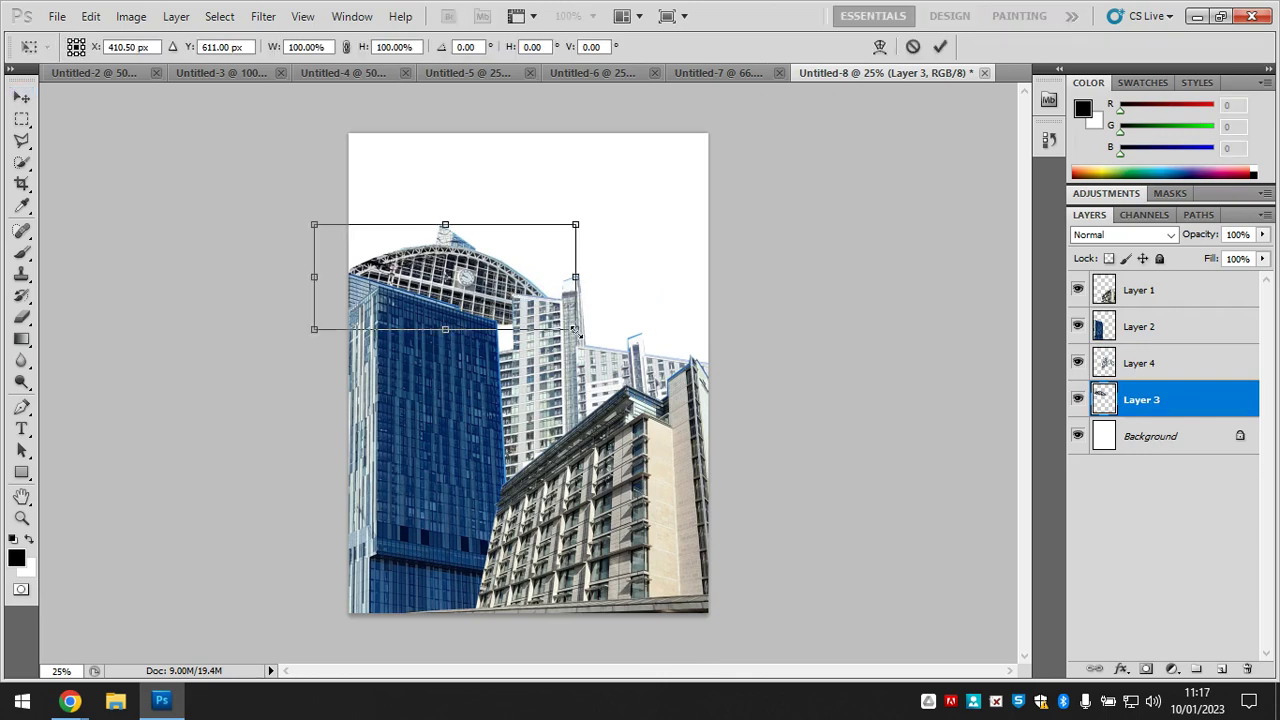
left_click_drag(575, 329, 543, 314)
left_click_drag(470, 294, 693, 356)
left_click_drag(763, 289, 697, 320)
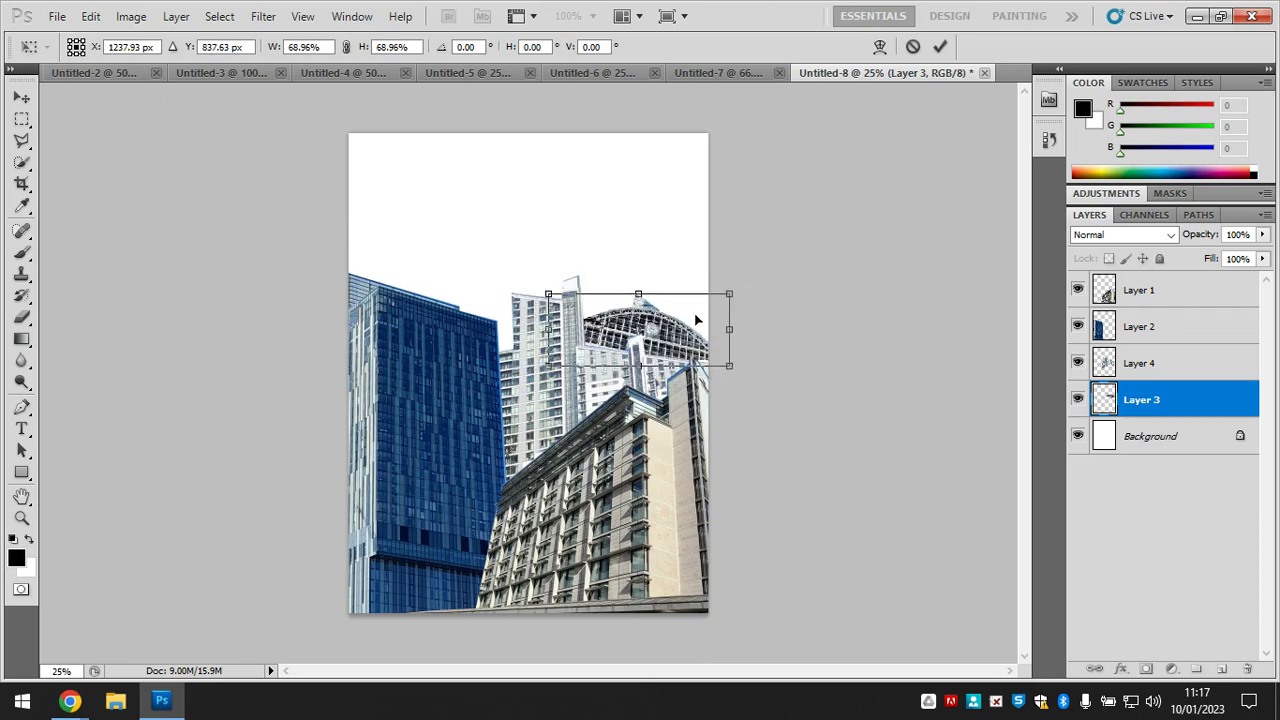
key("Return")
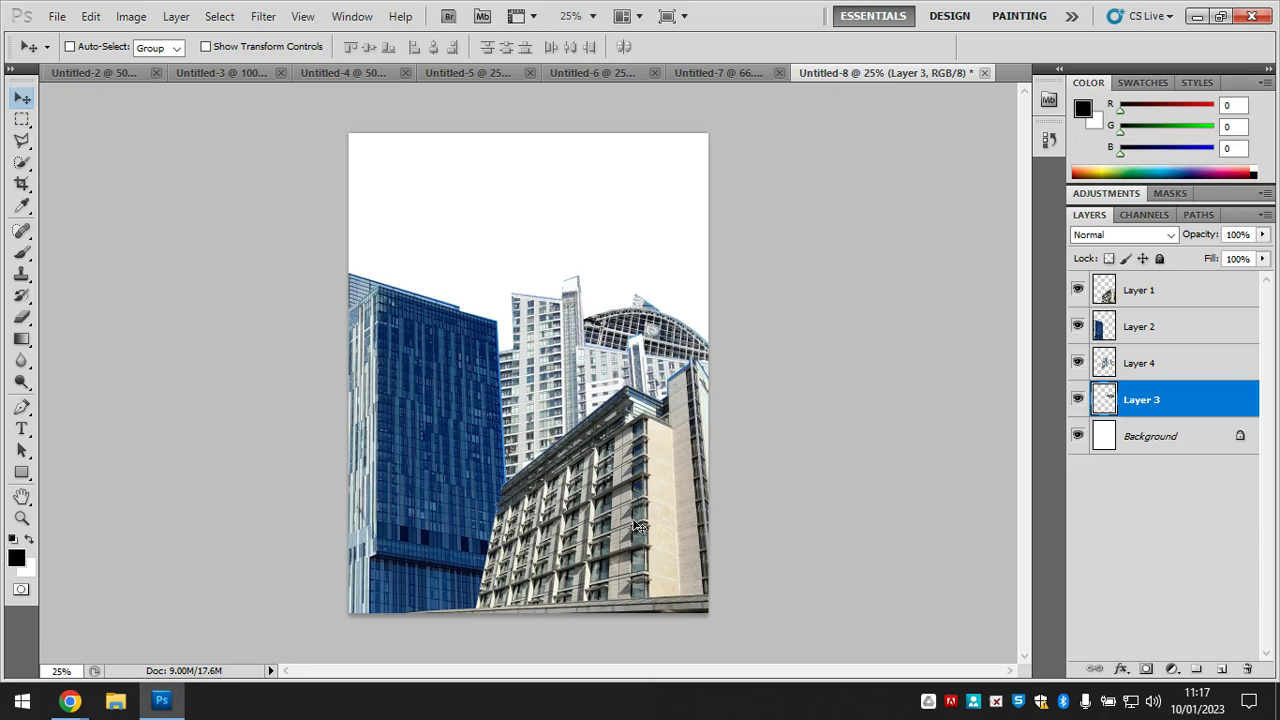